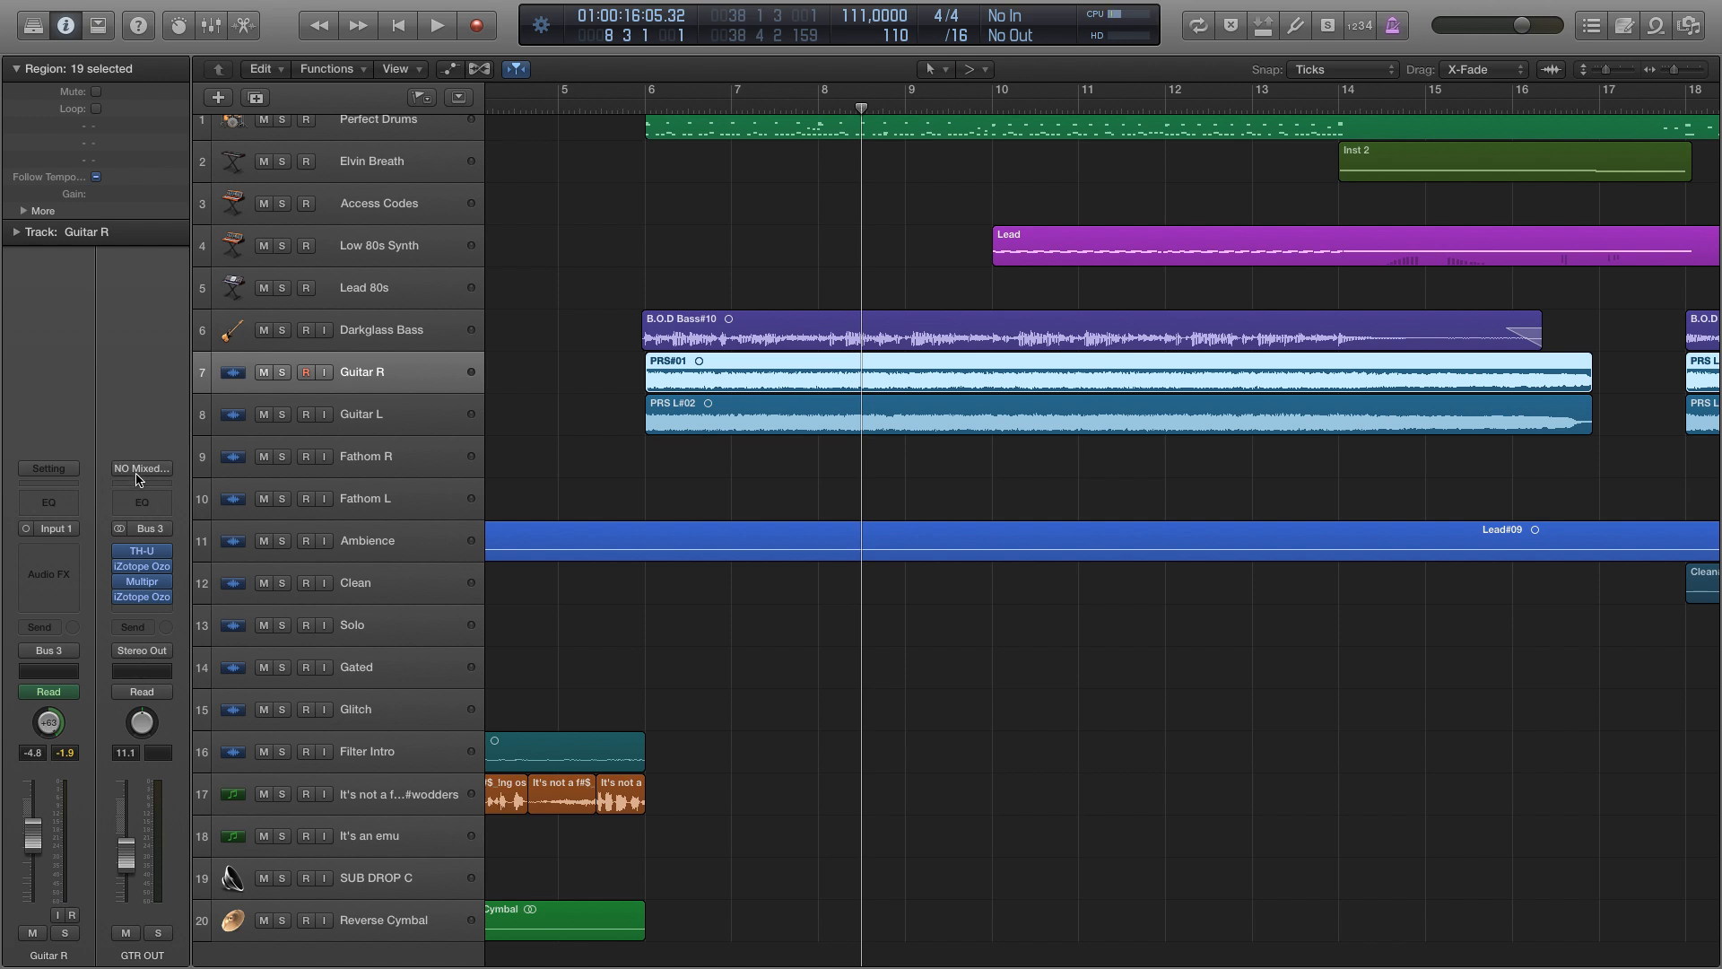
- Examine the bus destinations available for the Guitar R track's output
{"action": "left_click", "coordinate": [54, 651]}
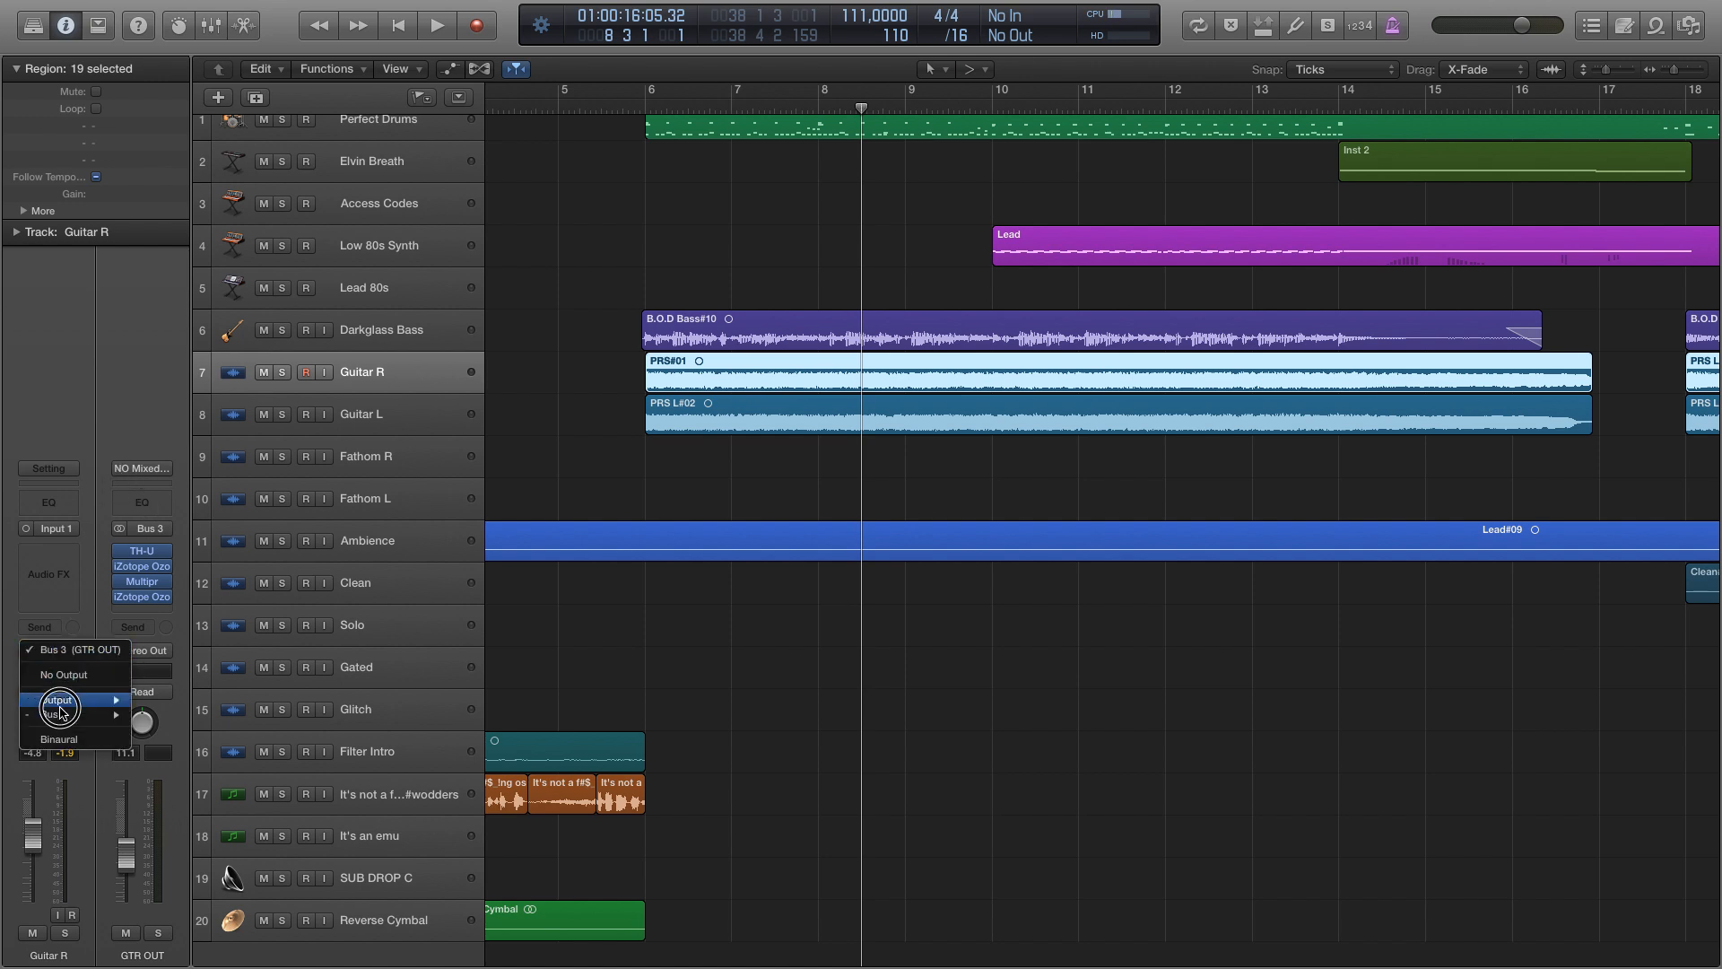
{"action": "mouse_move", "coordinate": [54, 714]}
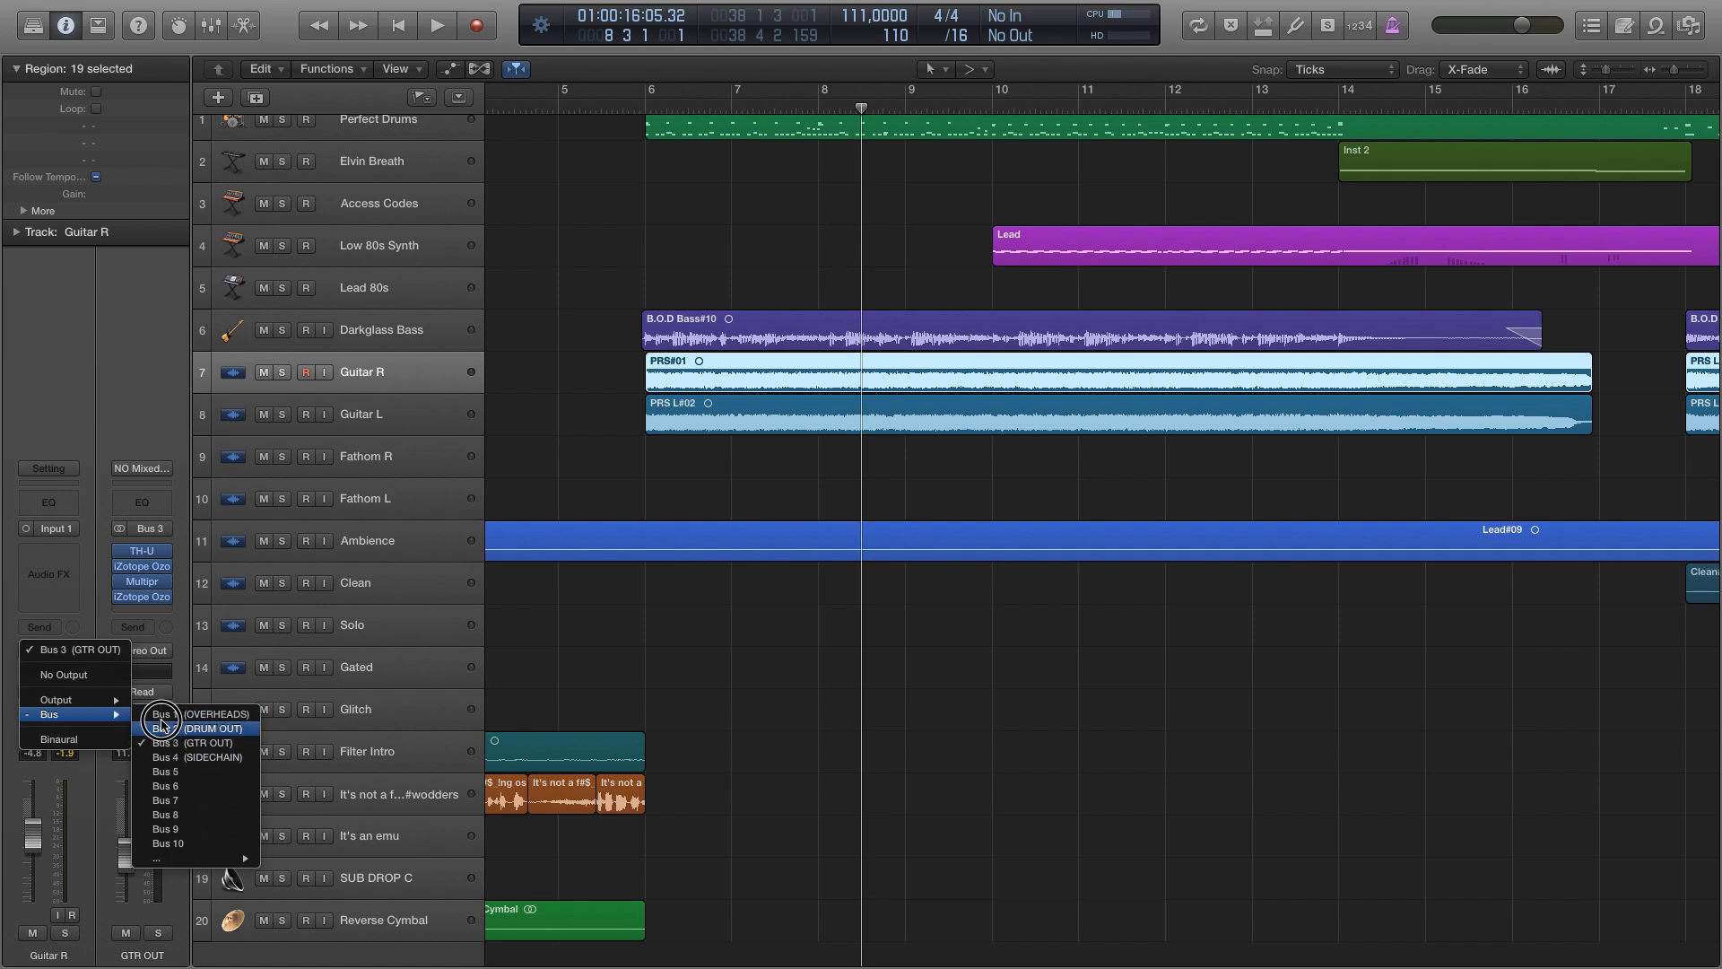
{"action": "left_click", "coordinate": [85, 437]}
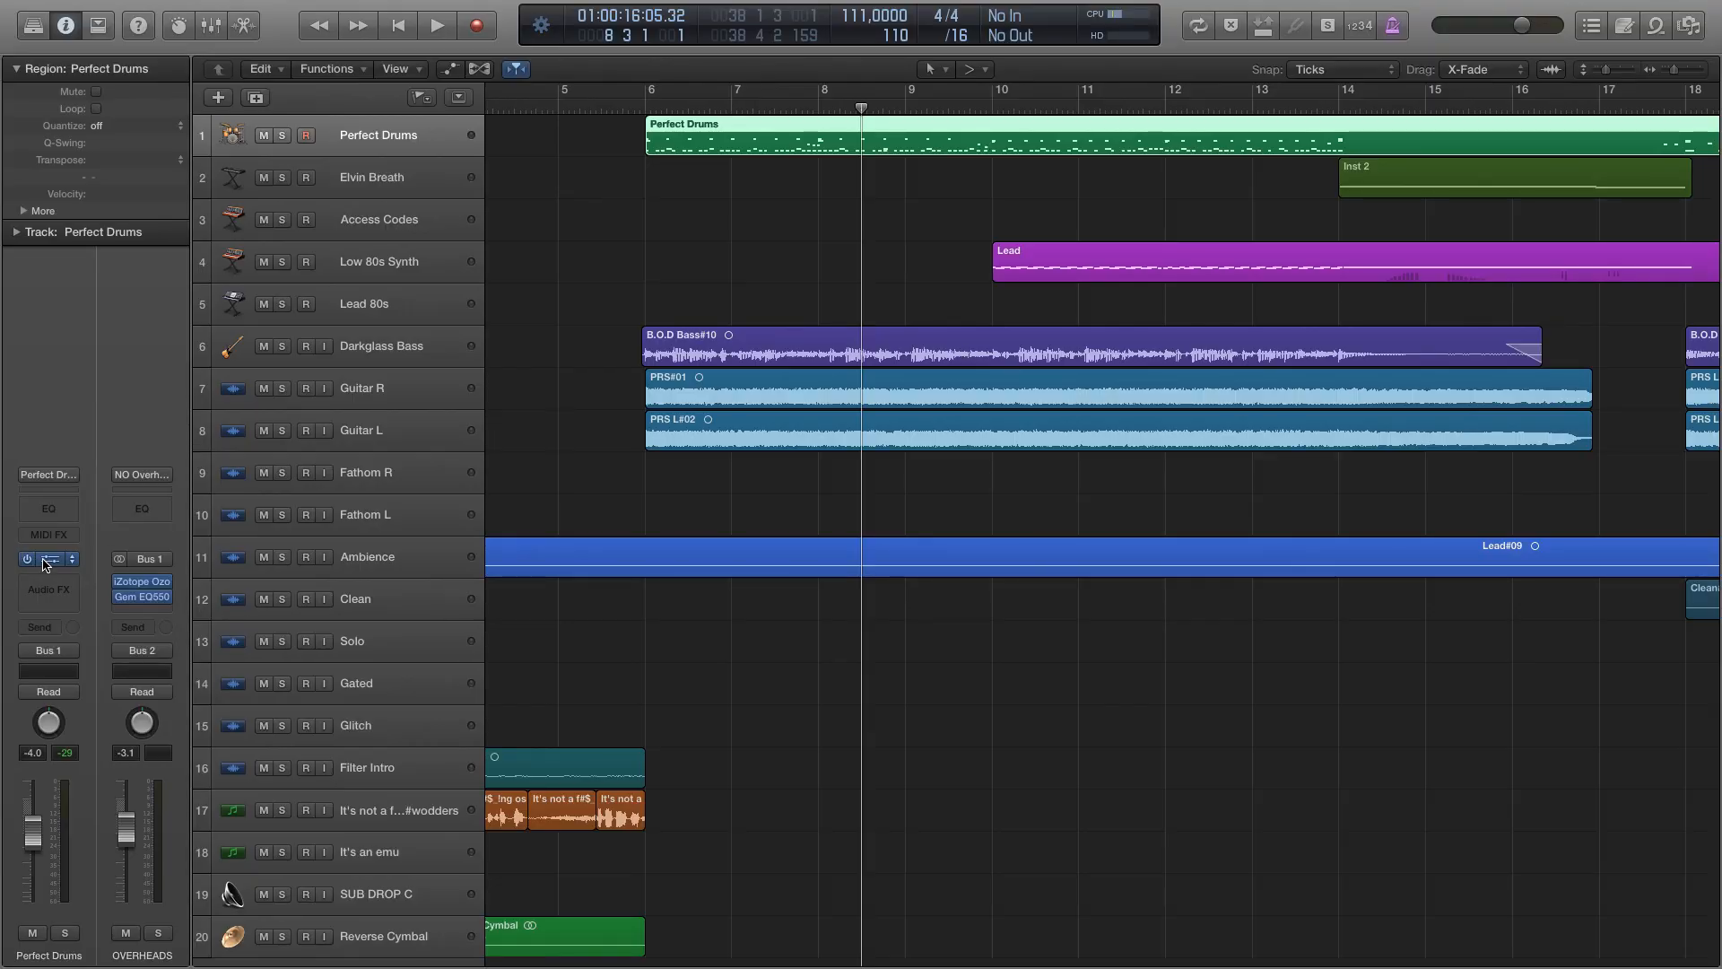
- Open the Perfect Drums instrument's internal mixer and show it beside the project mixer's channel strips
{"action": "left_click", "coordinate": [48, 560]}
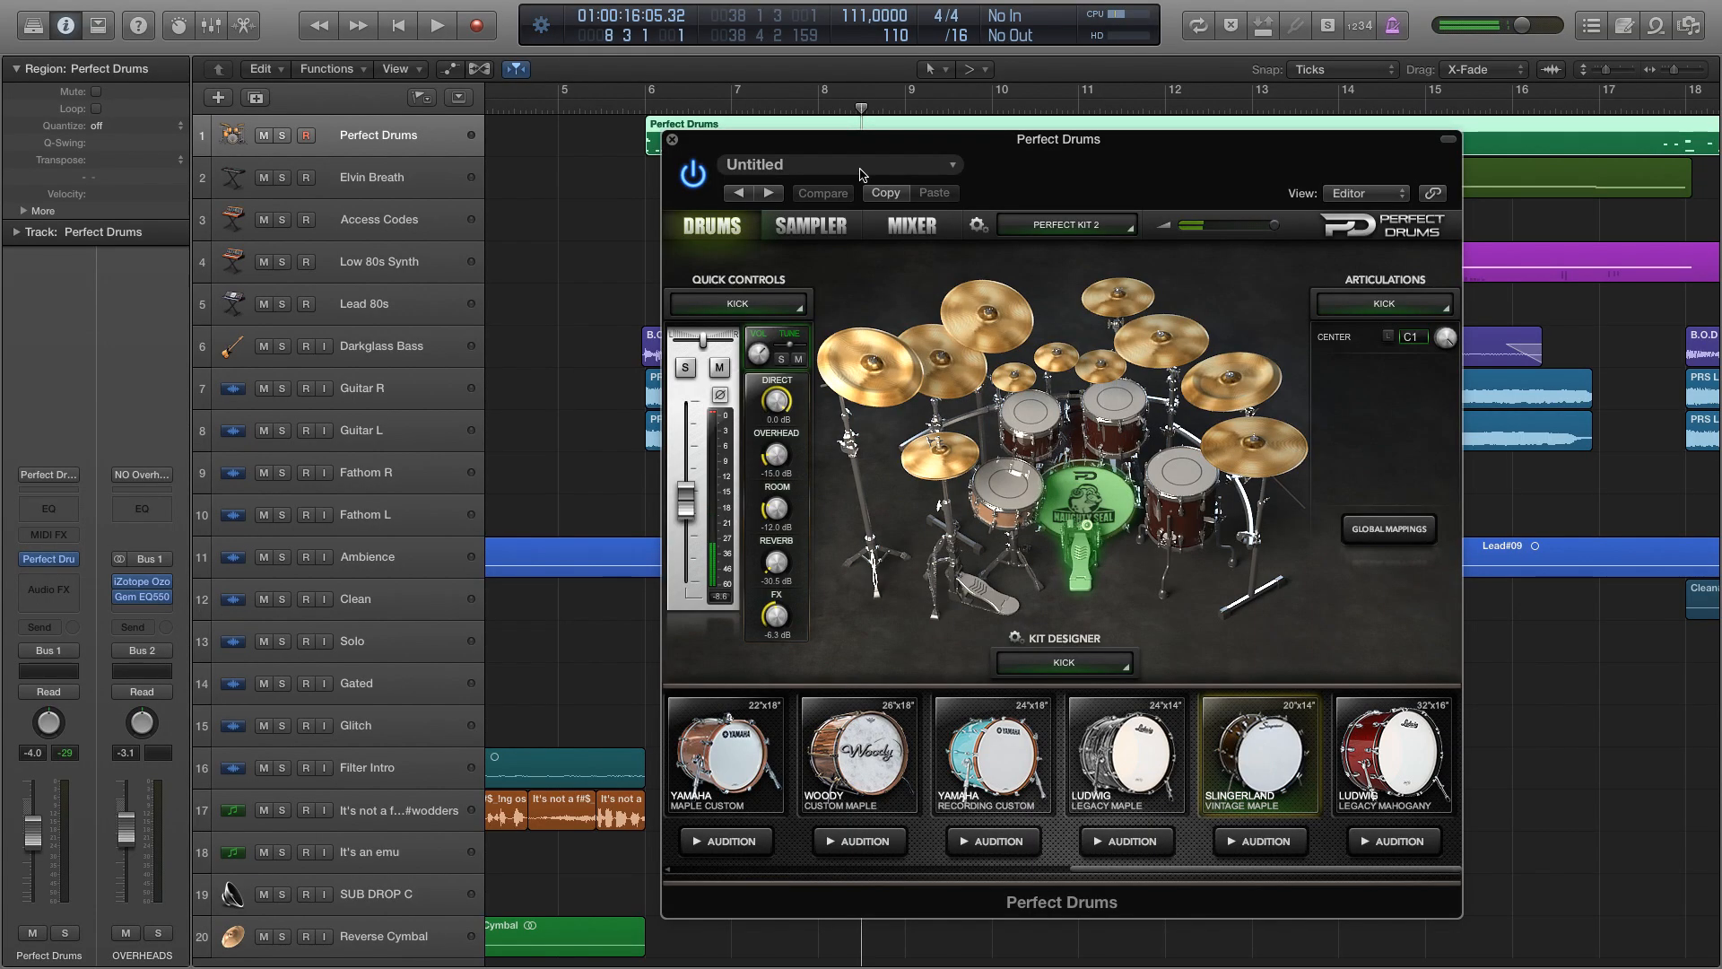
{"action": "left_click_drag", "start_coordinate": [1099, 172], "coordinate": [854, 121]}
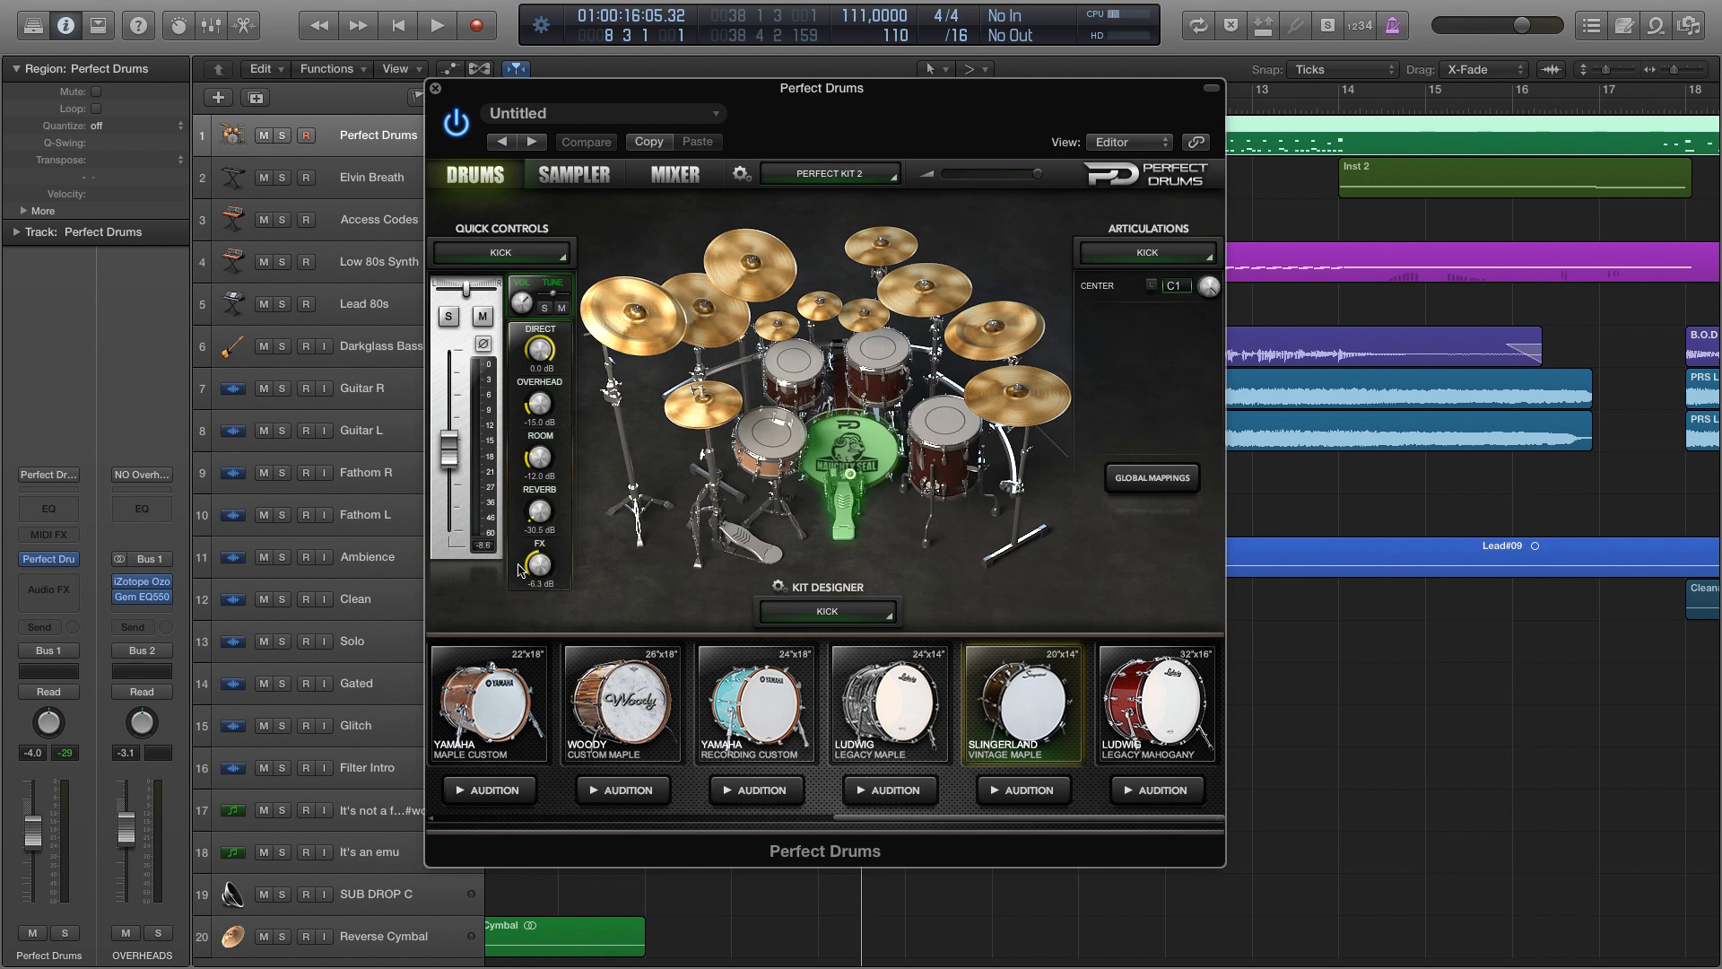
{"action": "left_click", "coordinate": [753, 457]}
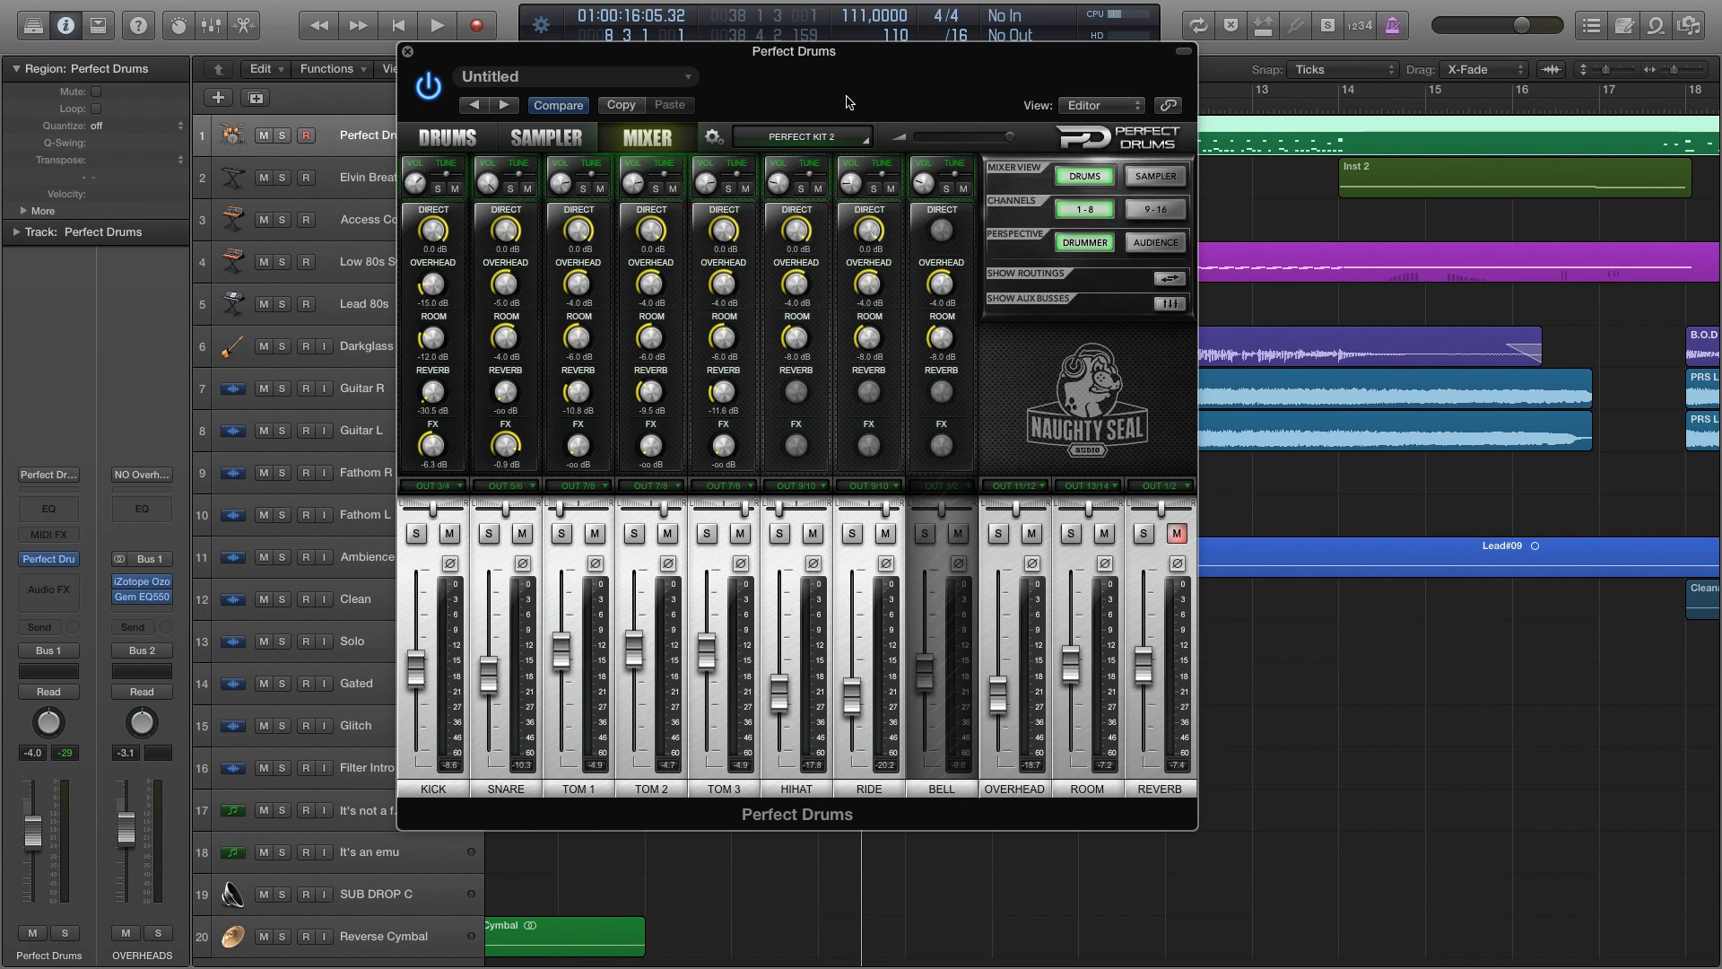
{"action": "left_click_drag", "start_coordinate": [848, 102], "coordinate": [1177, 60]}
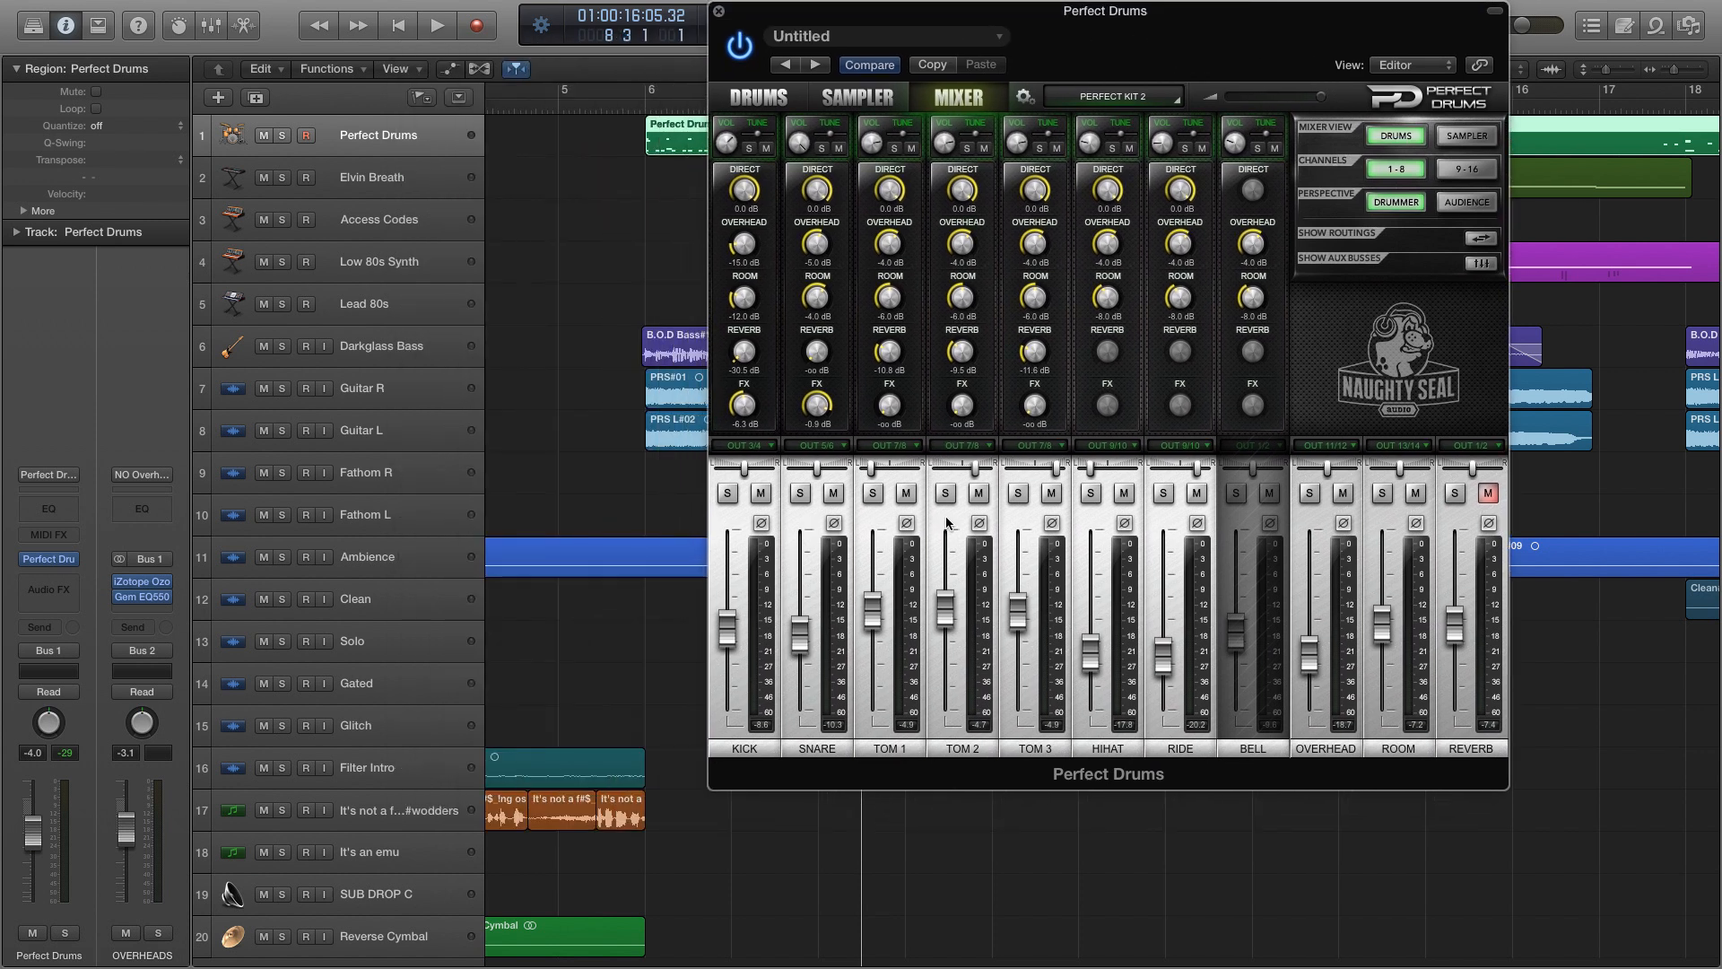
{"action": "key", "text": "x"}
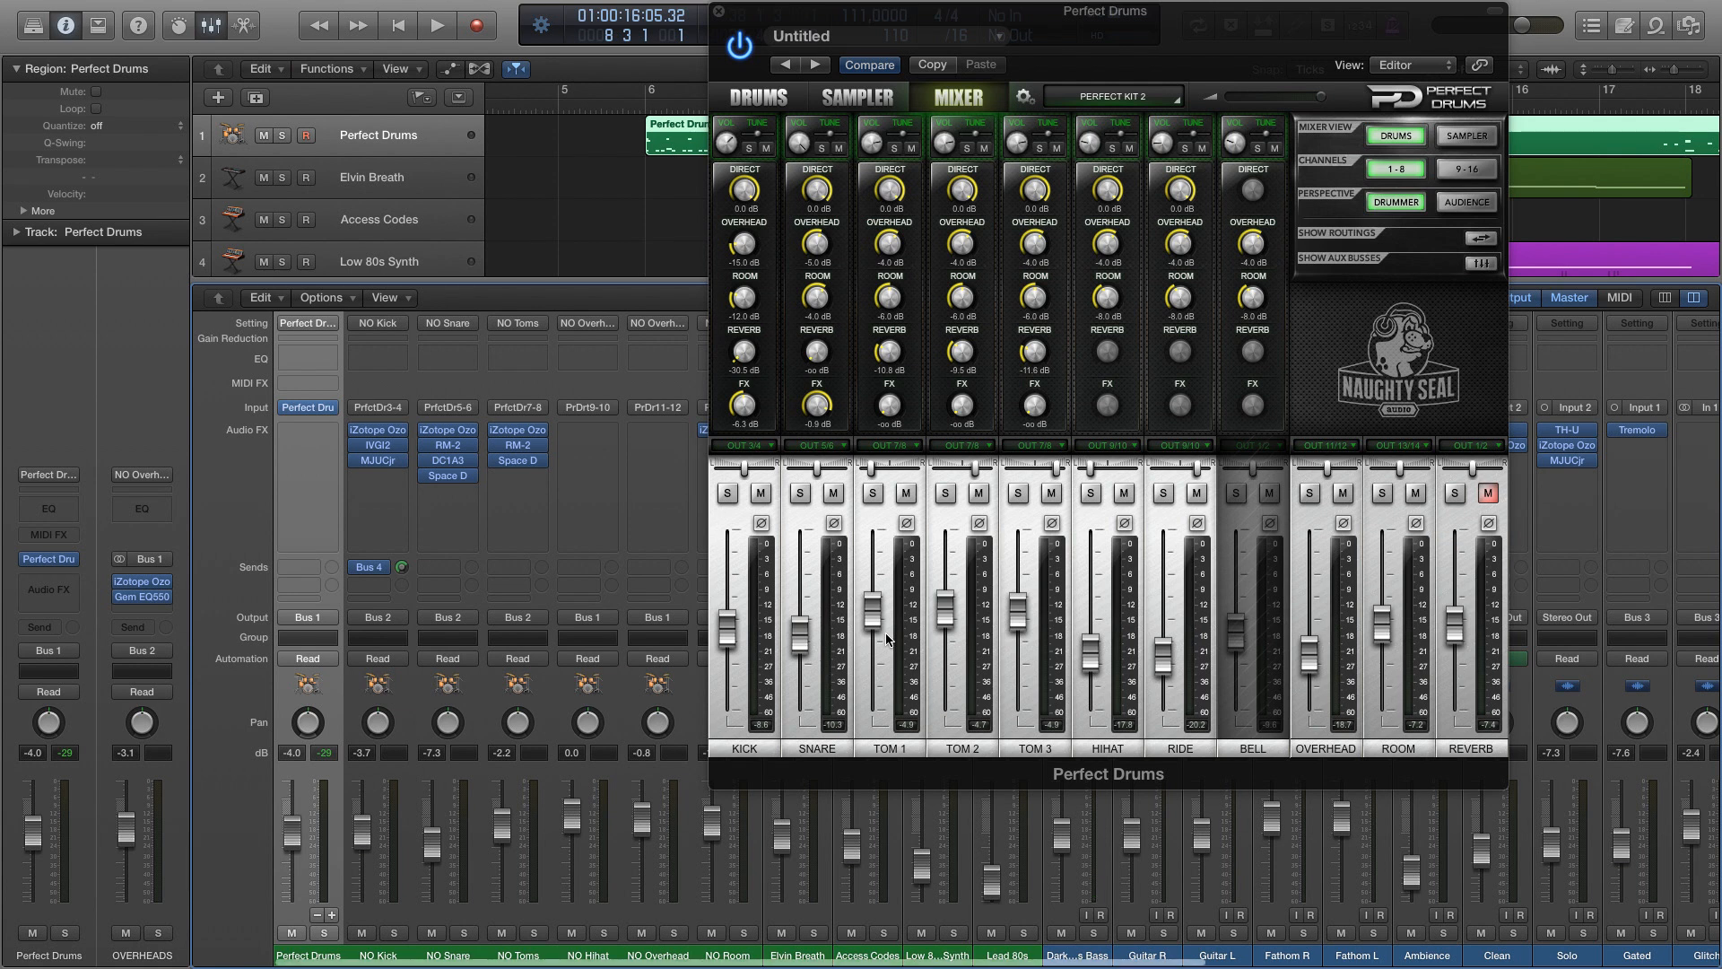
{"action": "left_click_drag", "start_coordinate": [1134, 60], "coordinate": [1326, 60]}
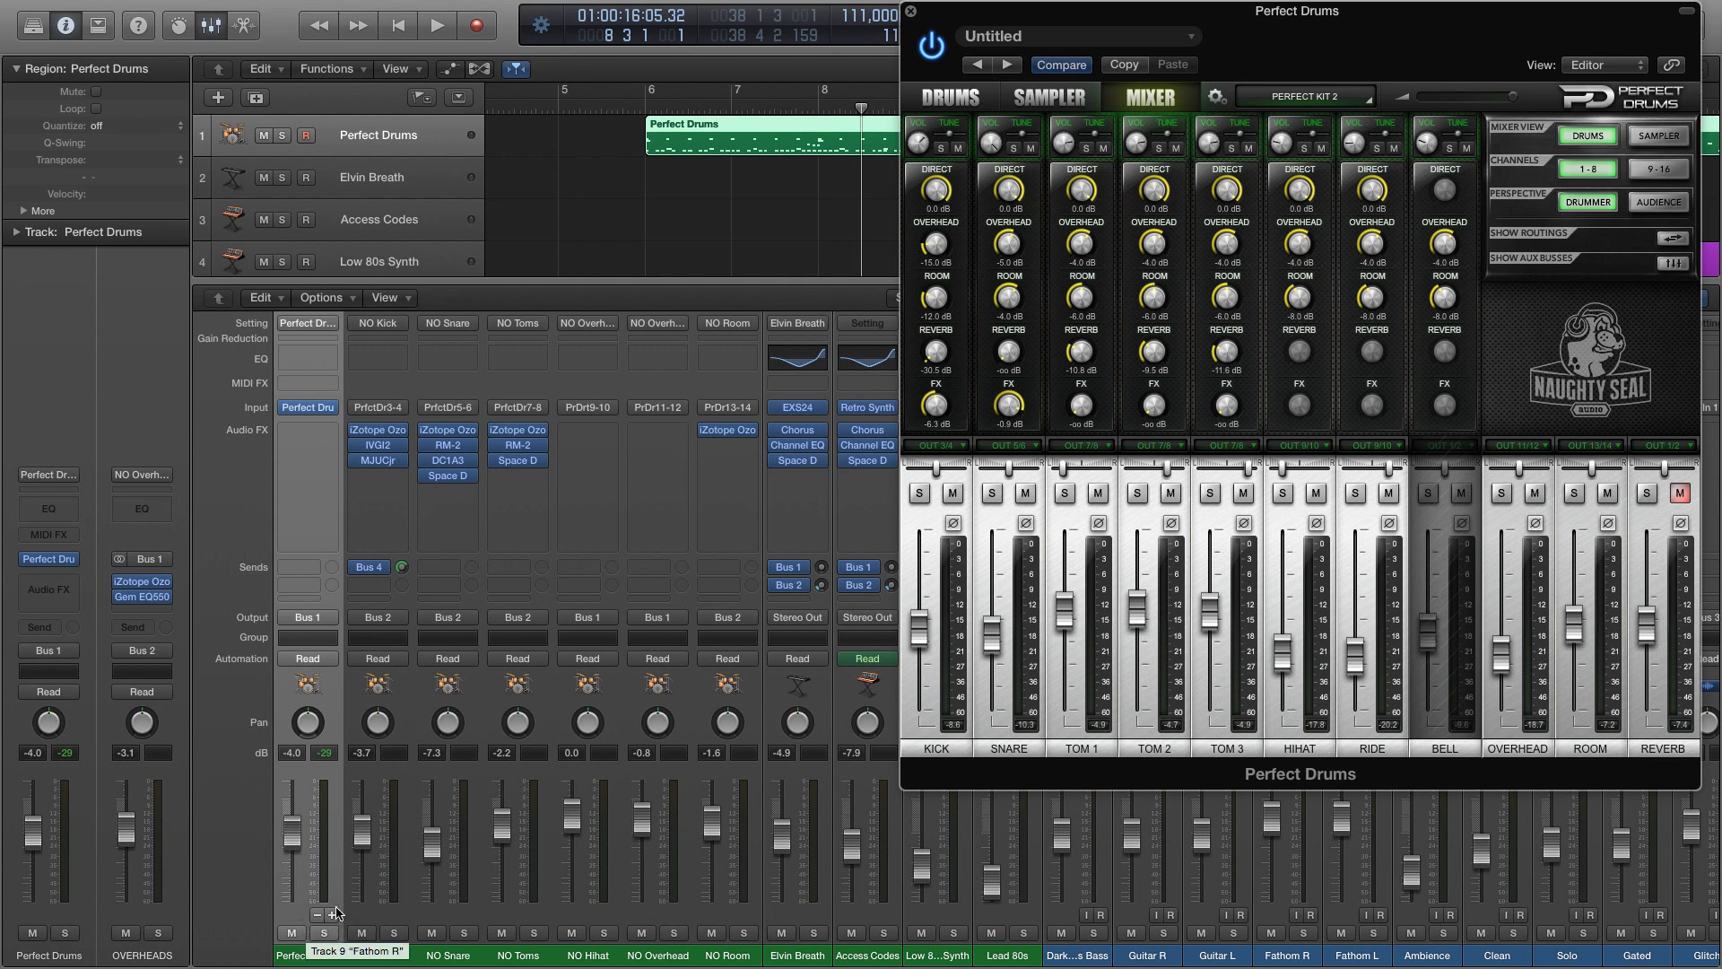
- Examine the stereo and 16xStereo multi-output versions offered for the Perfect Drums instrument
{"action": "left_click", "coordinate": [72, 562]}
{"action": "mouse_move", "coordinate": [67, 896]}
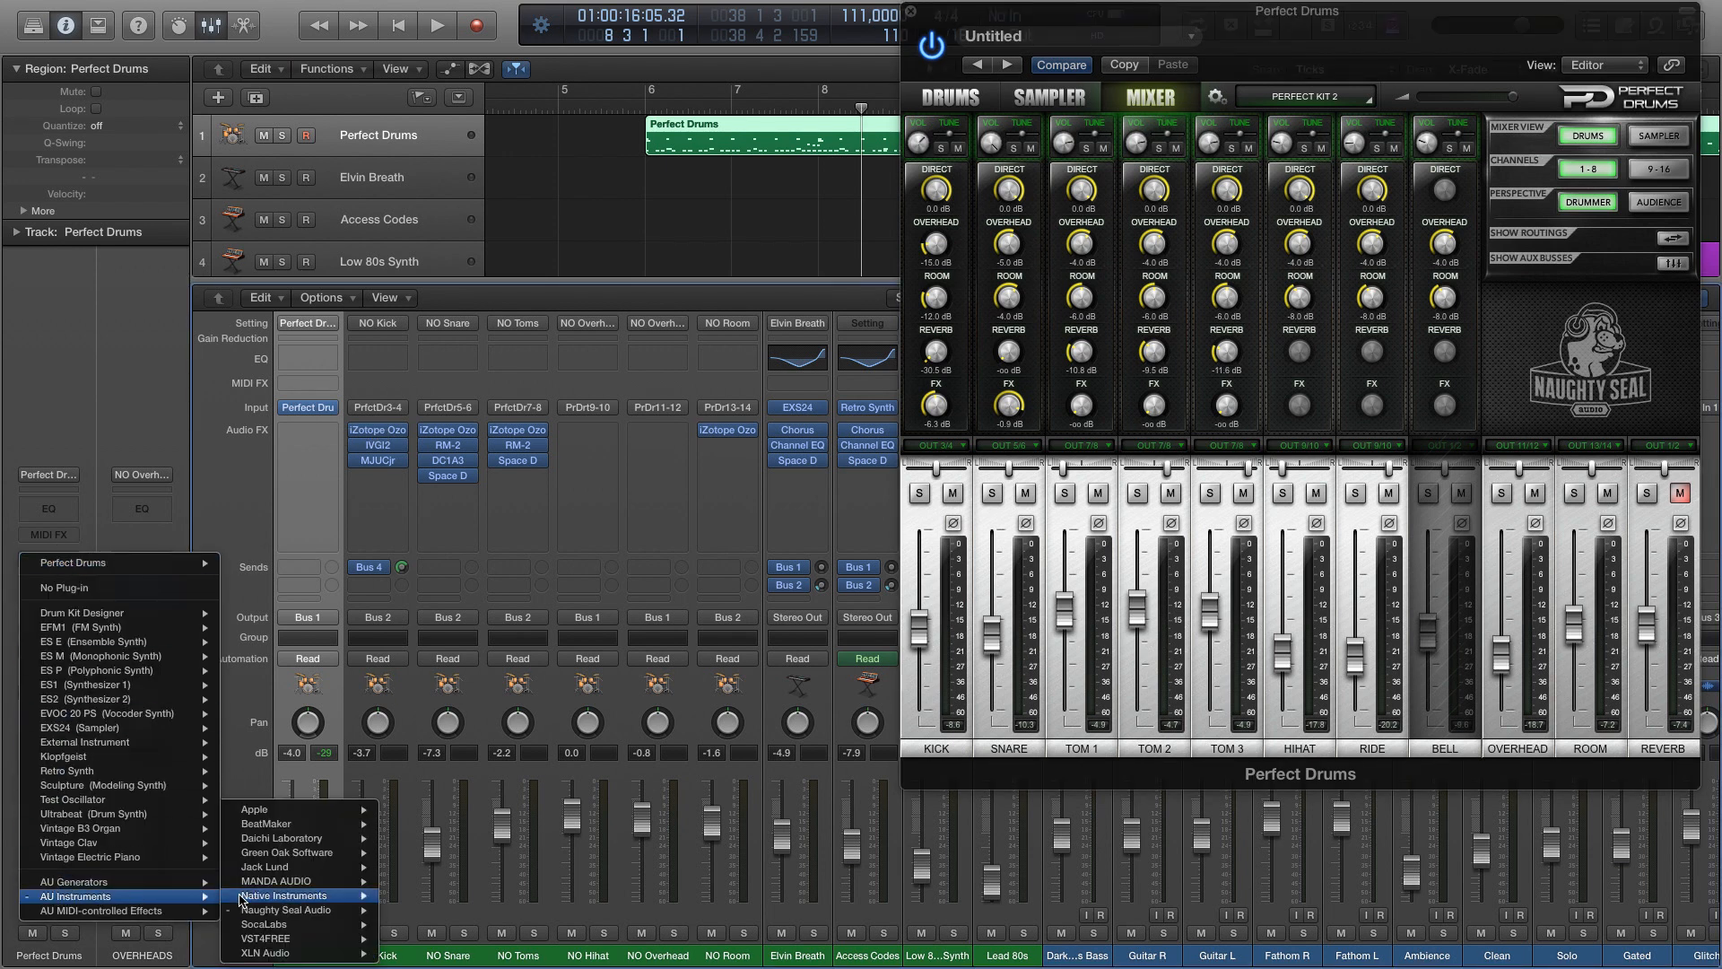
{"action": "mouse_move", "coordinate": [261, 910]}
{"action": "mouse_move", "coordinate": [440, 910]}
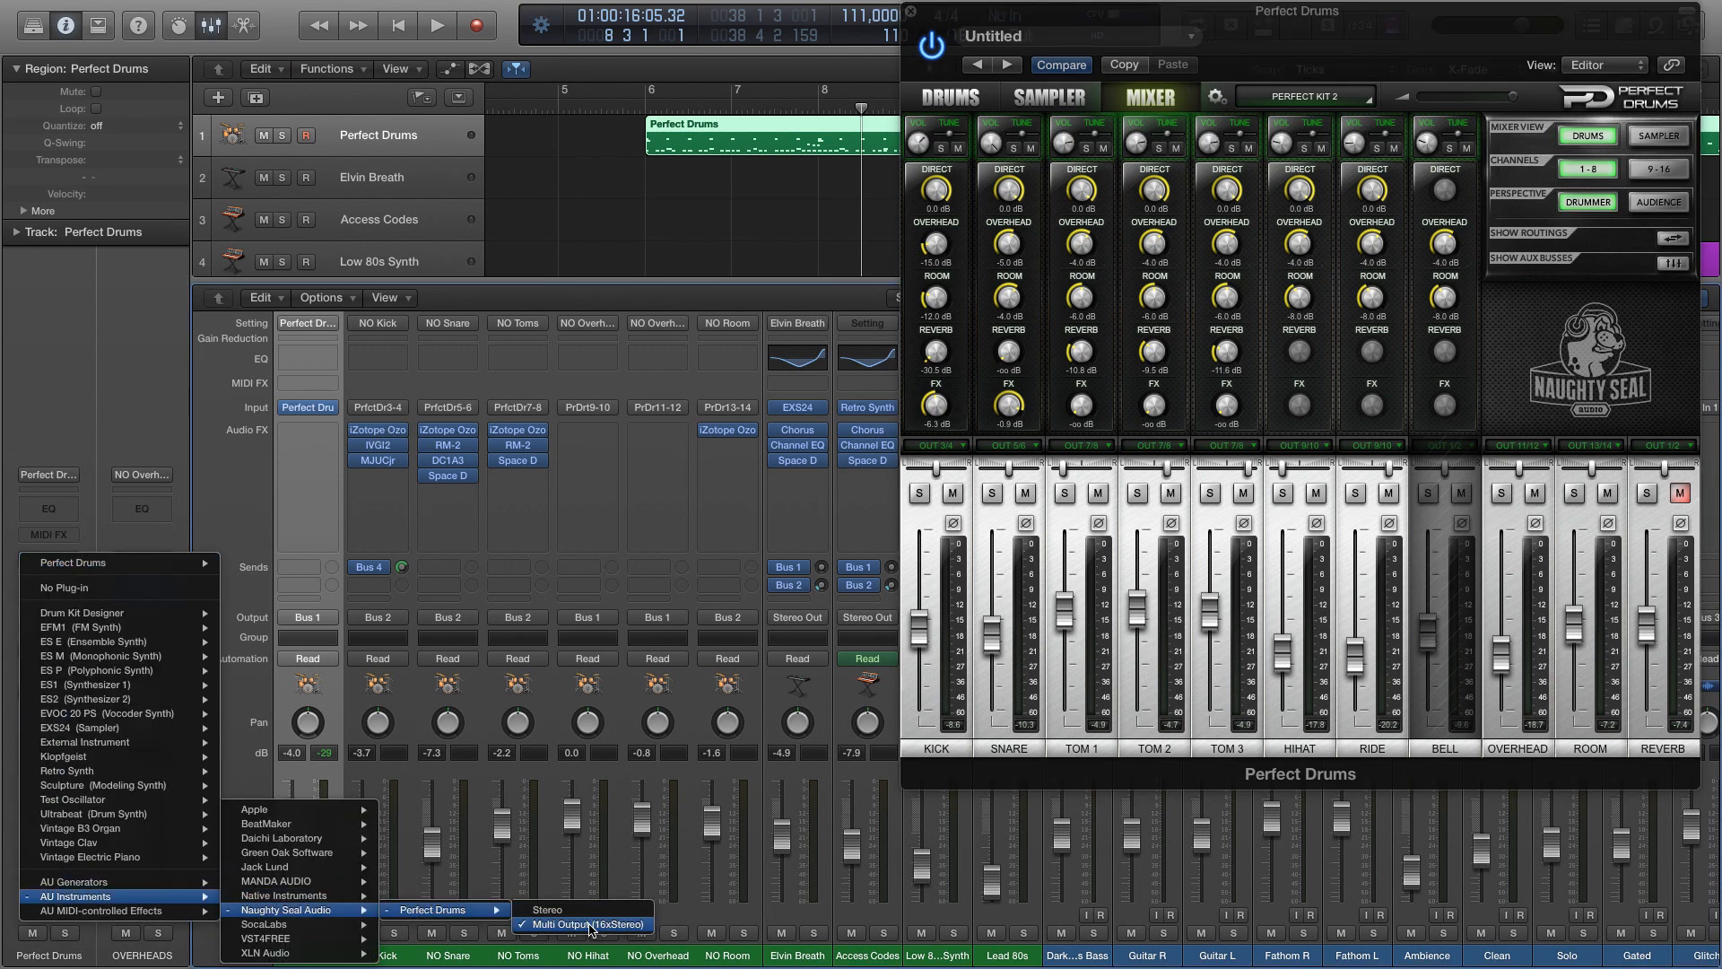
{"action": "left_click", "coordinate": [481, 563]}
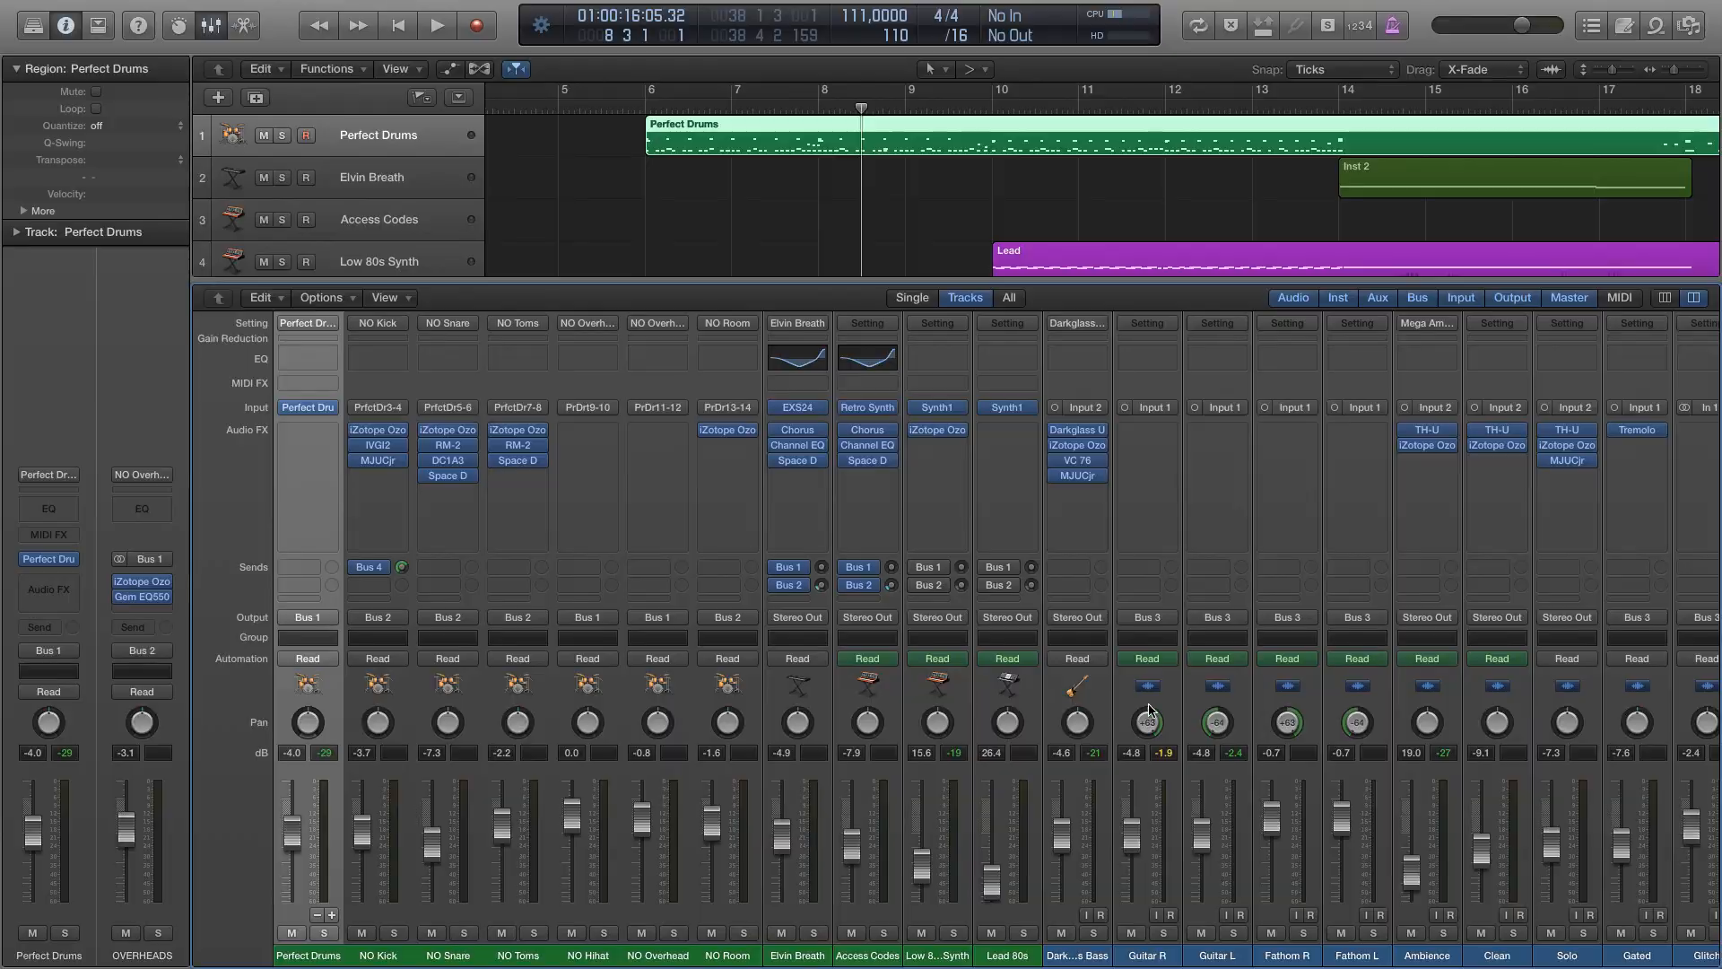
- Solo the DRUM OUT bus and play the song to hear the complete drum mix
{"action": "scroll", "coordinate": [1346, 829], "scroll_direction": "right", "scroll_amount": 10}
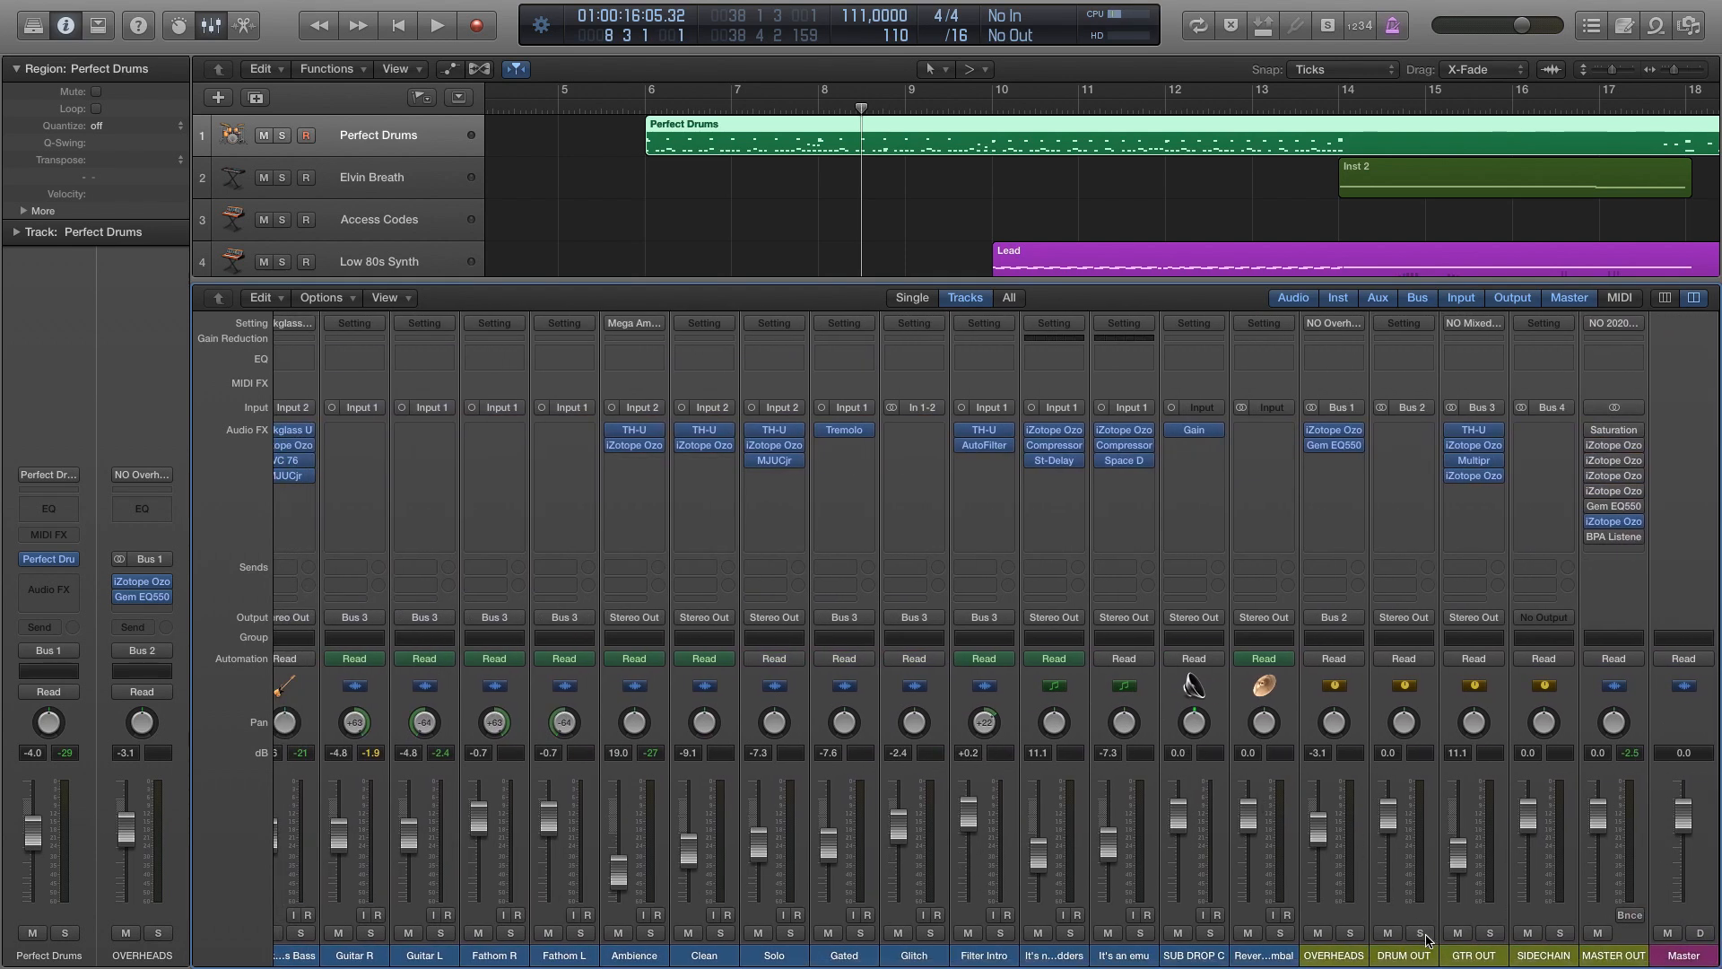
{"action": "key", "text": "space"}
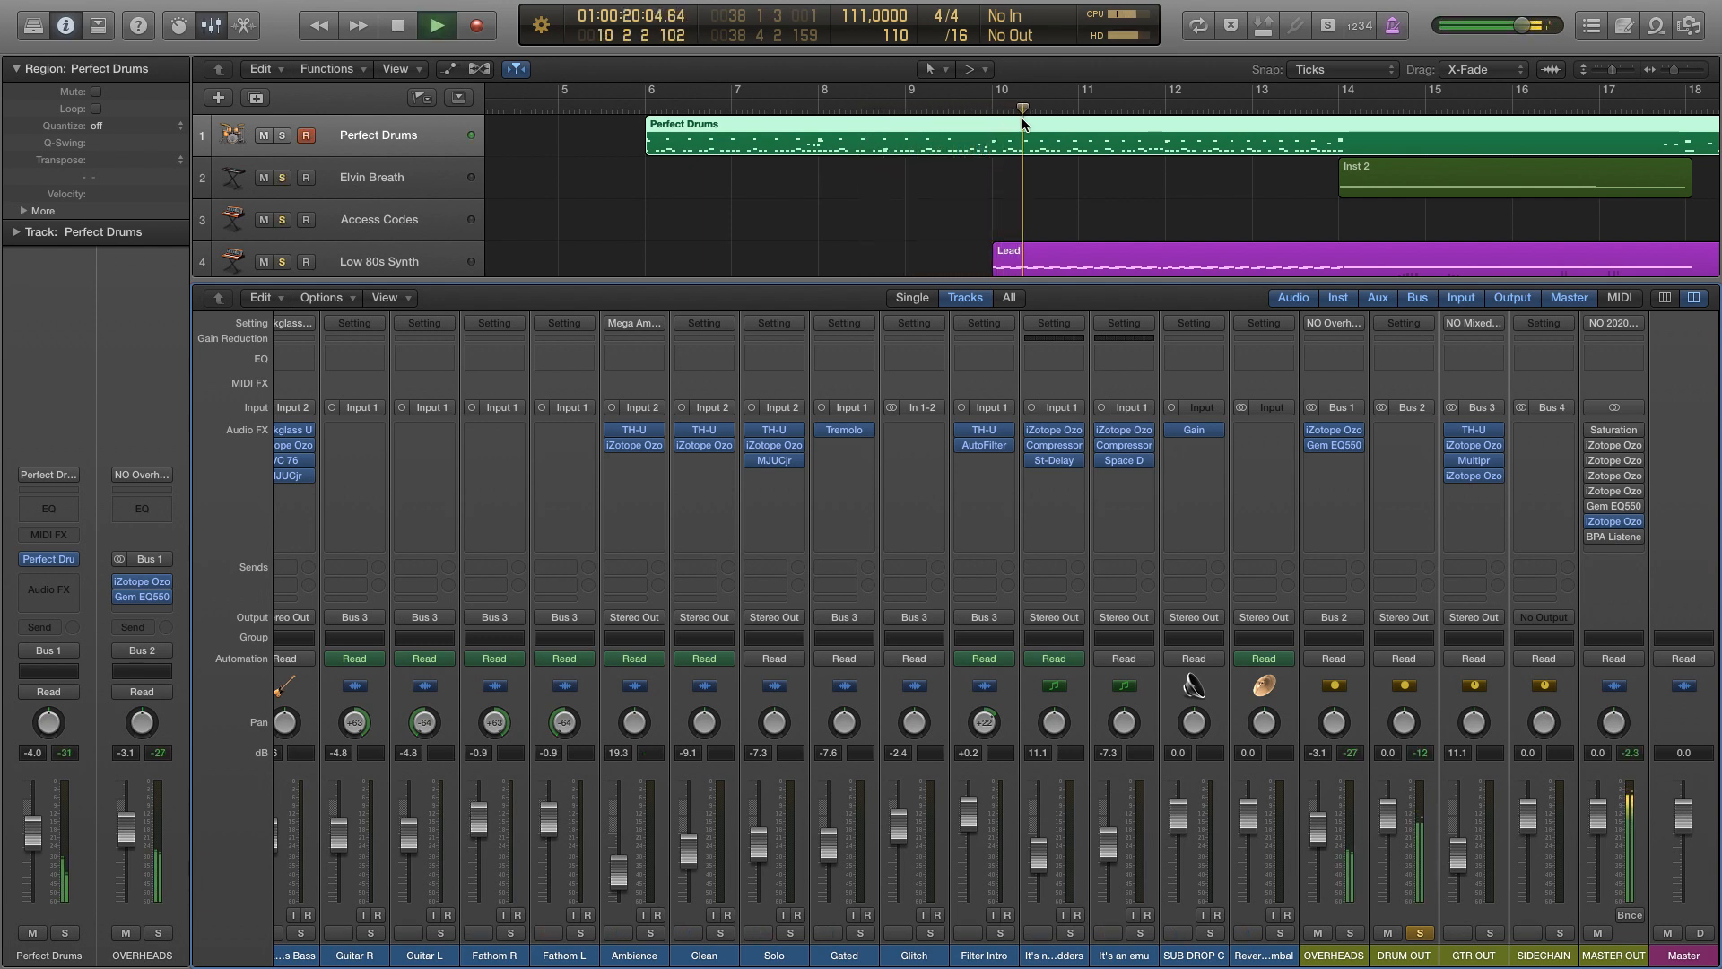
{"action": "key", "text": "space"}
- Solo the NO Kick channel and play a short passage of the kick drum alone
{"action": "scroll", "coordinate": [1123, 423], "scroll_direction": "left", "scroll_amount": 10}
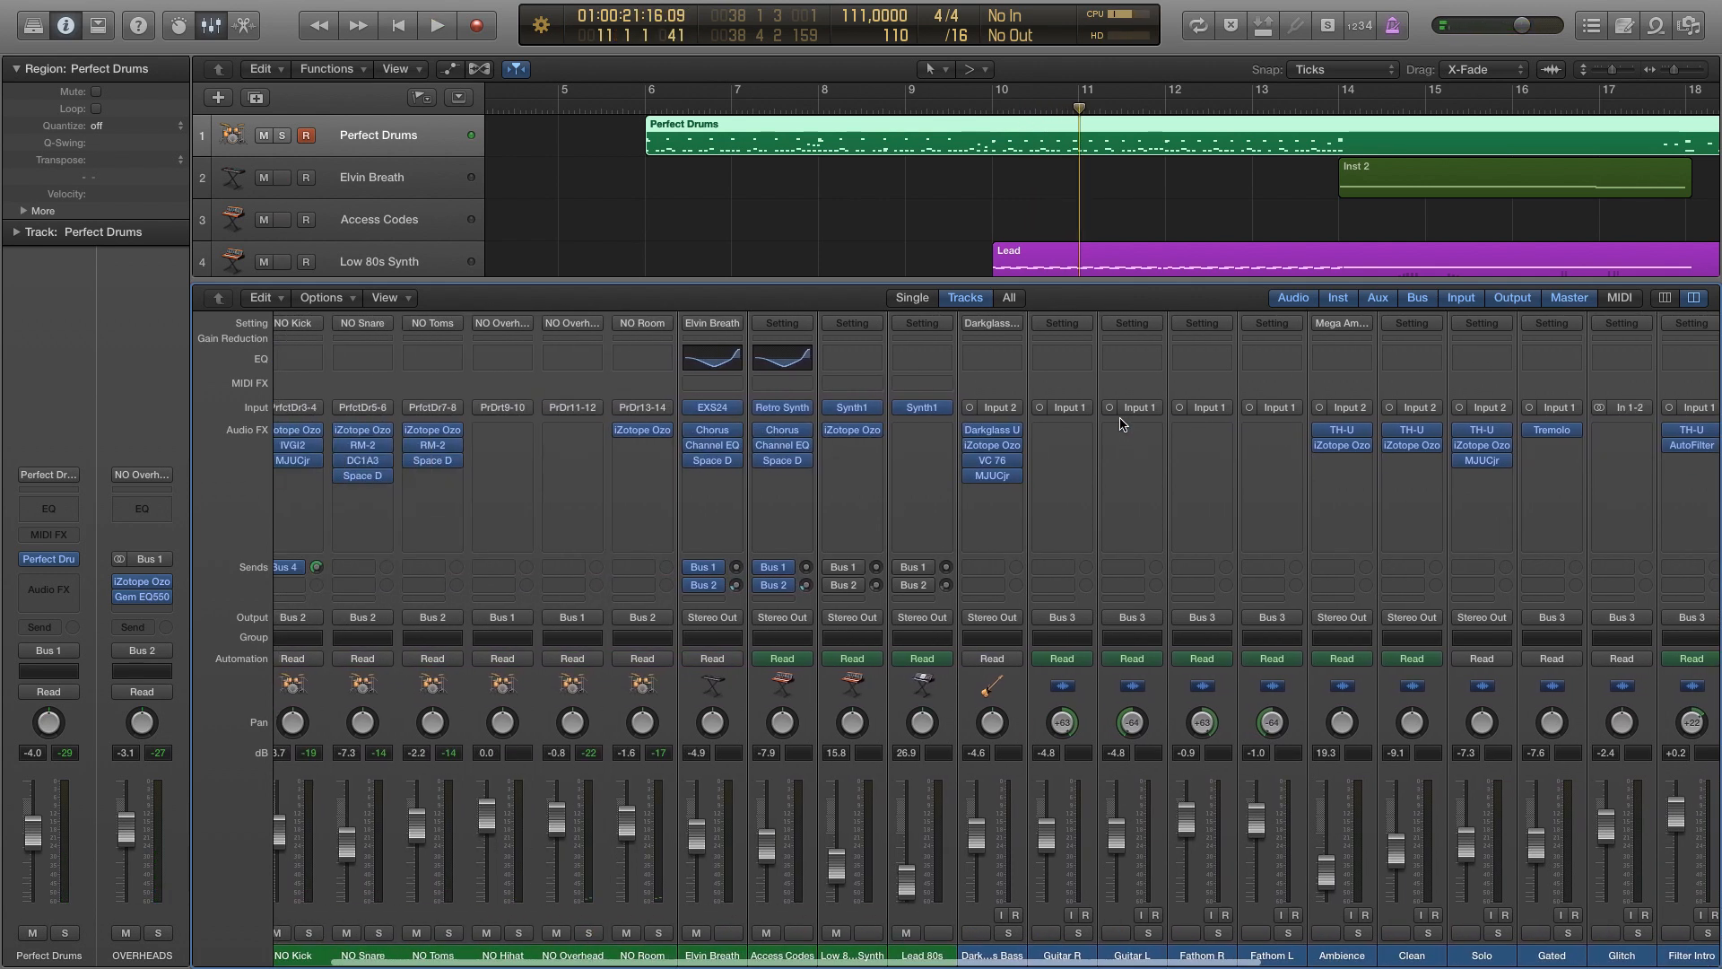
{"action": "scroll", "coordinate": [1120, 419], "scroll_direction": "left", "scroll_amount": 4}
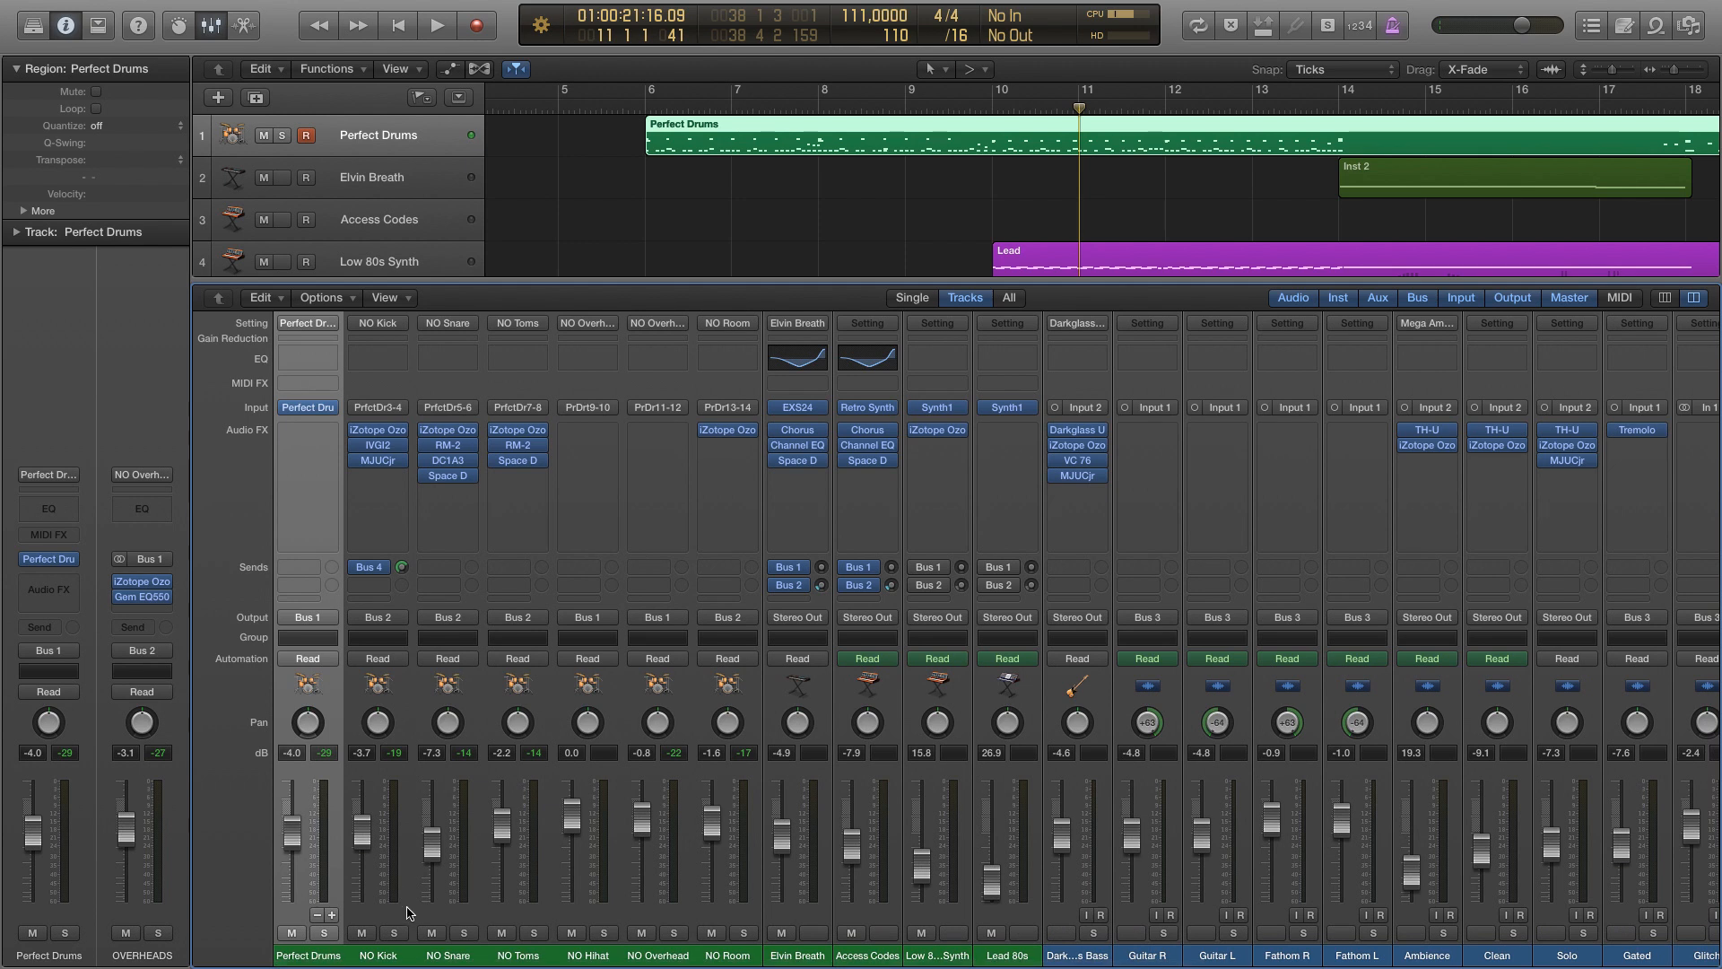
{"action": "left_click", "coordinate": [394, 933]}
{"action": "key", "text": "space"}
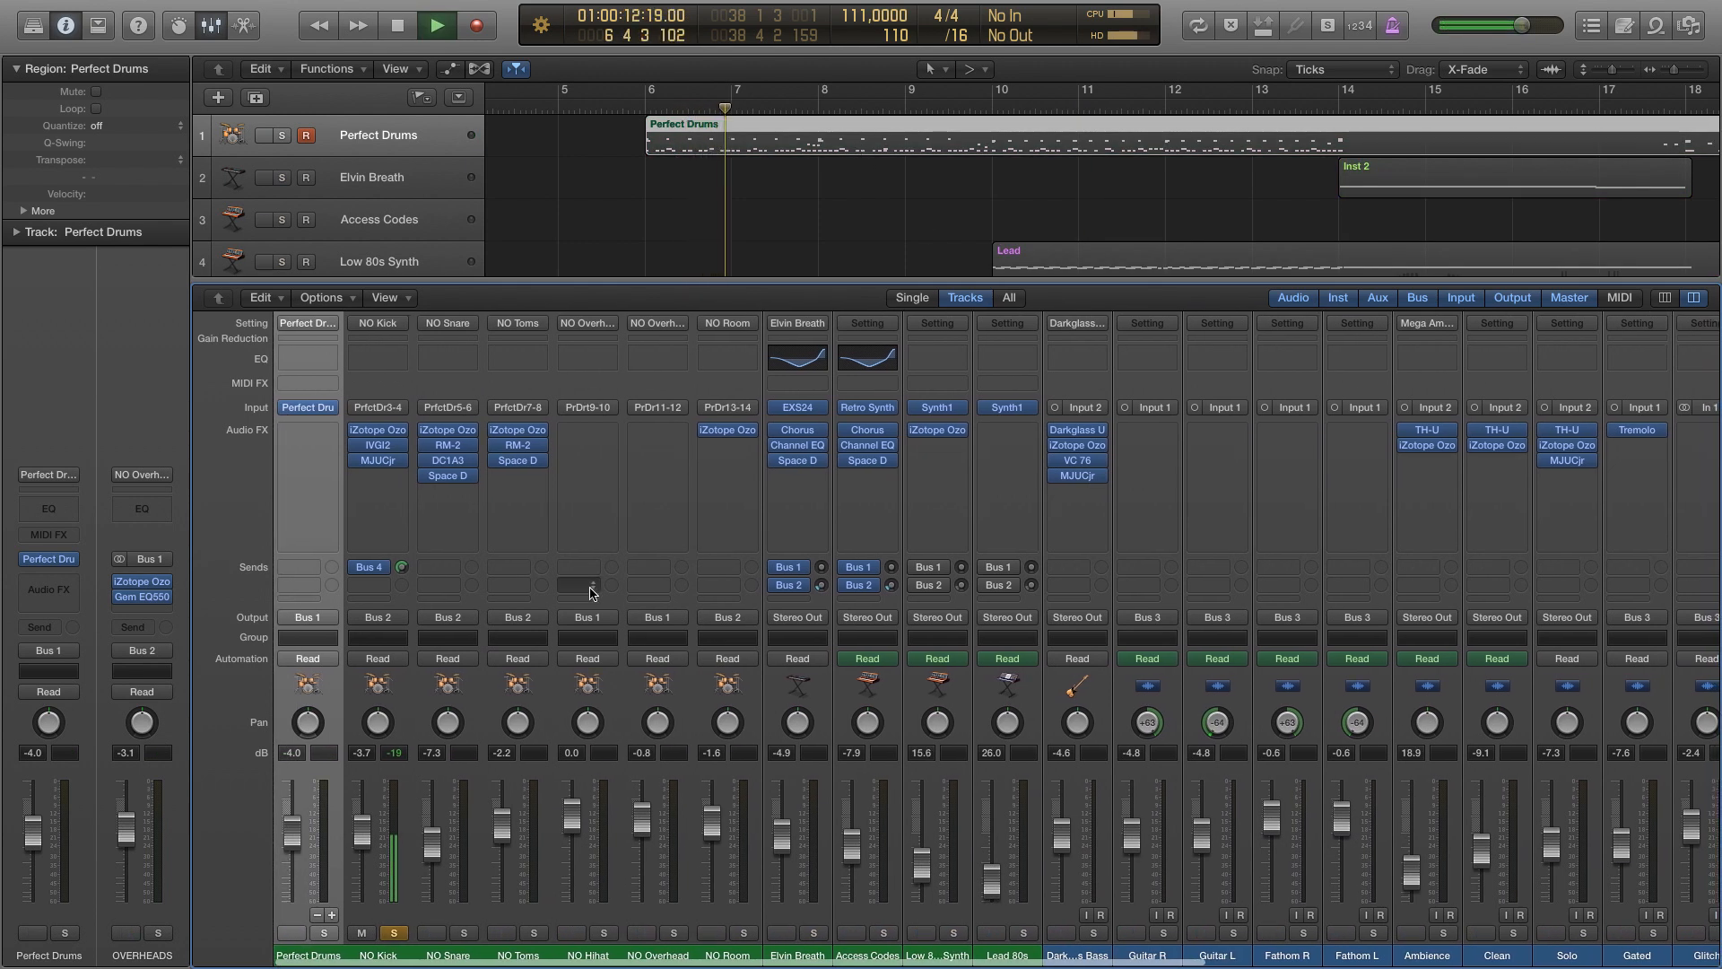
{"action": "key", "text": "space"}
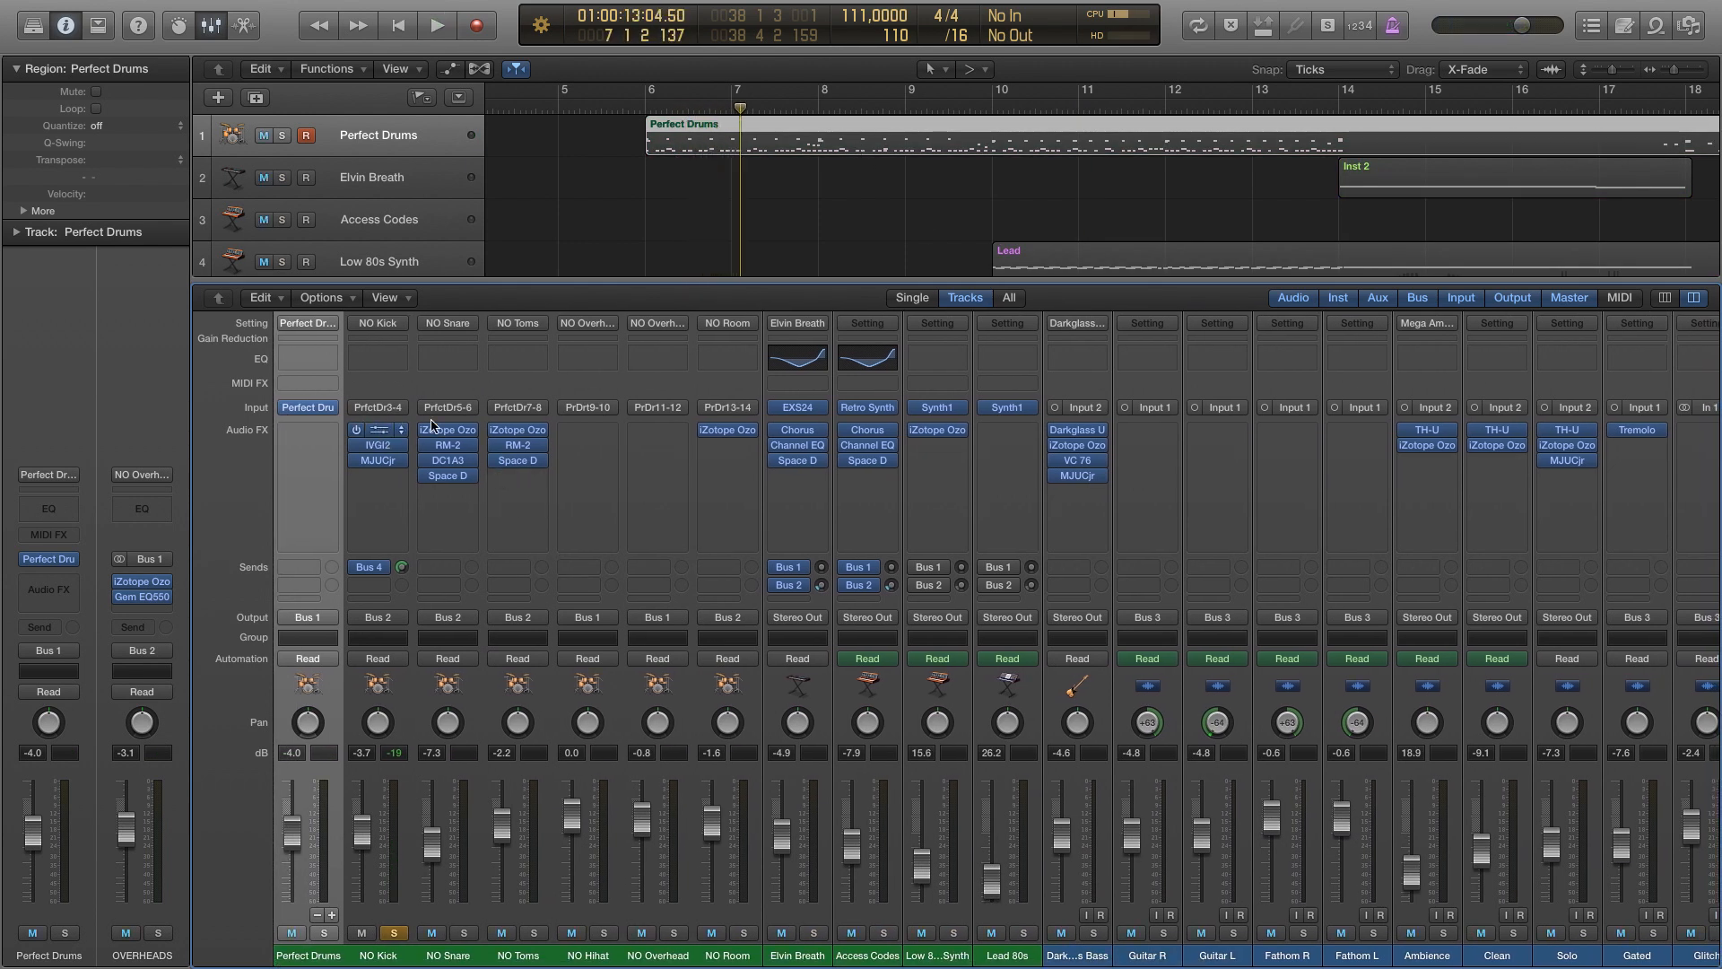
- Open the Ozone 6 Equalizer on the NO Kick channel and enable it during playback to hear its effect
{"action": "left_click", "coordinate": [384, 434]}
{"action": "left_click_drag", "start_coordinate": [977, 158], "coordinate": [1177, 180]}
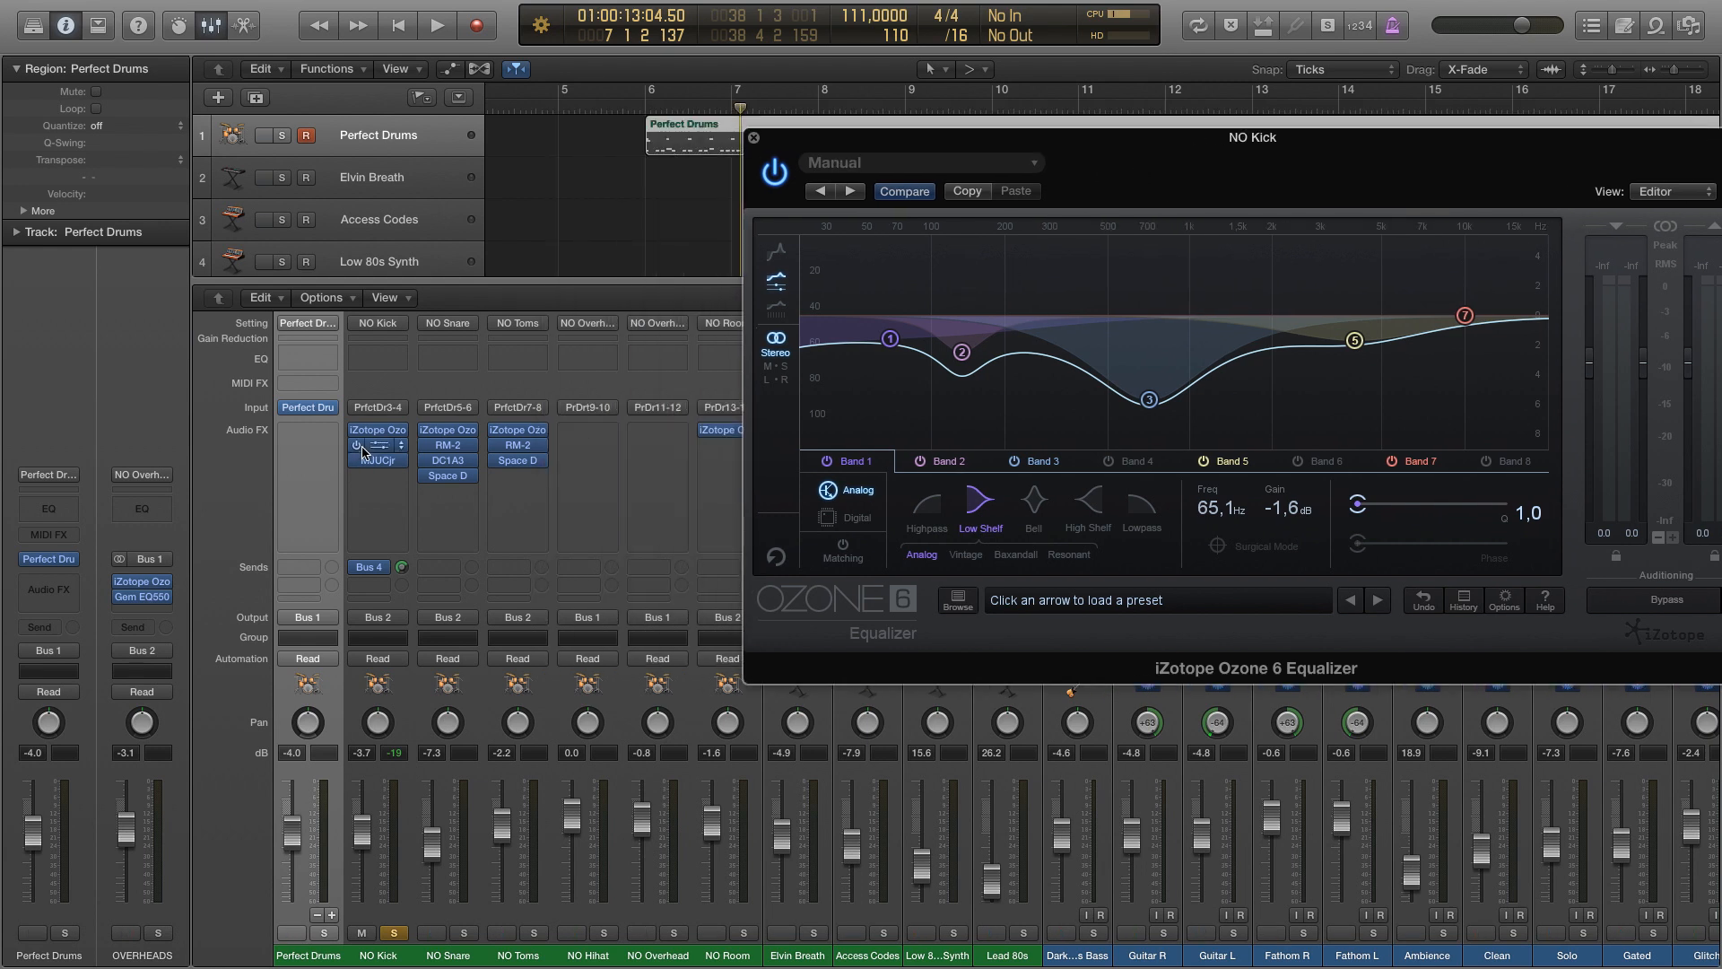
{"action": "left_click_drag", "start_coordinate": [1199, 177], "coordinate": [941, 172]}
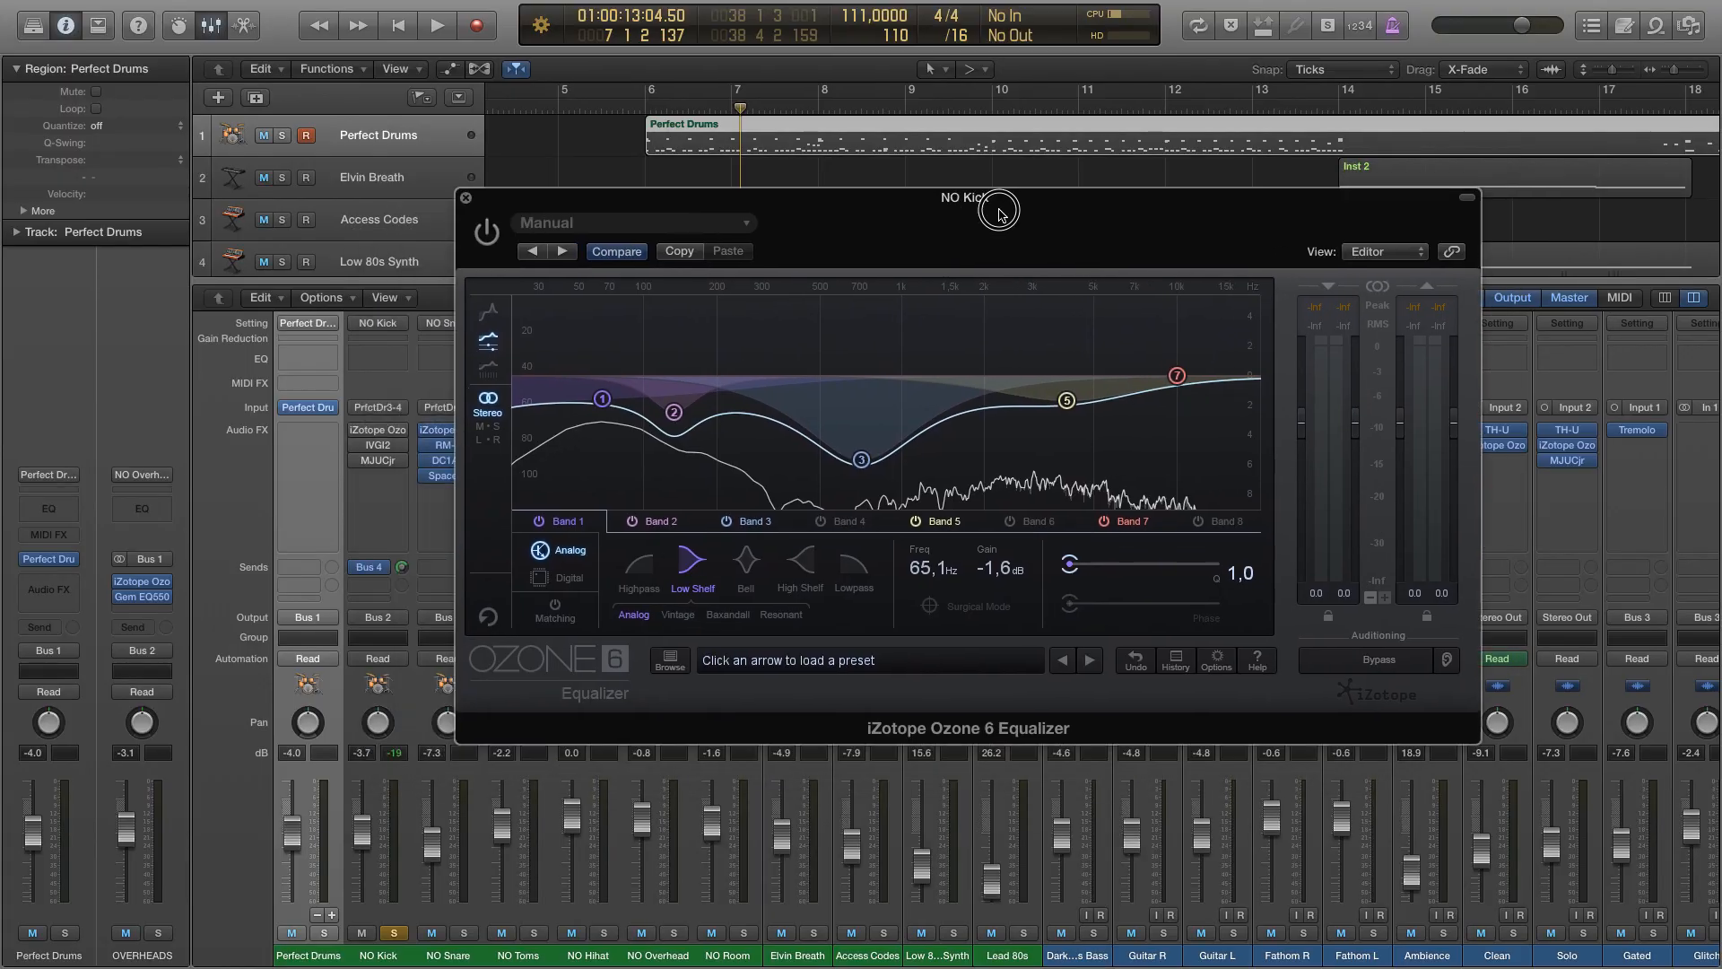
{"action": "left_click", "coordinate": [942, 208]}
{"action": "left_click_drag", "start_coordinate": [945, 213], "coordinate": [959, 203]}
{"action": "key", "text": "space"}
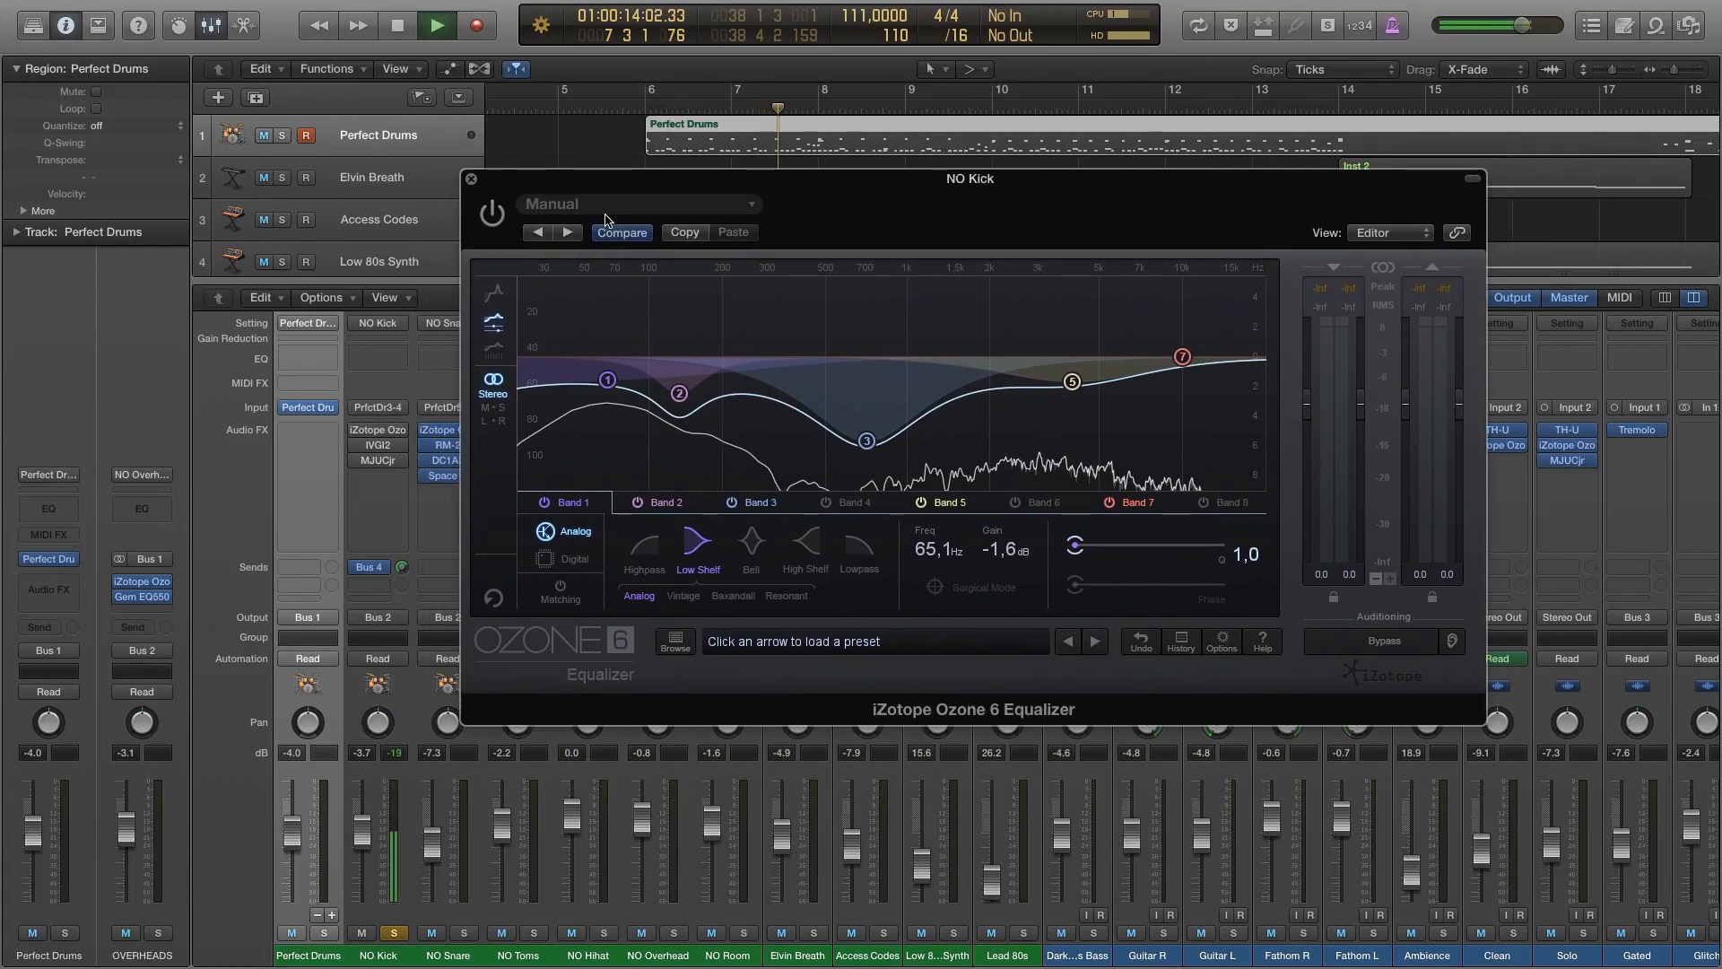
{"action": "left_click", "coordinate": [496, 216]}
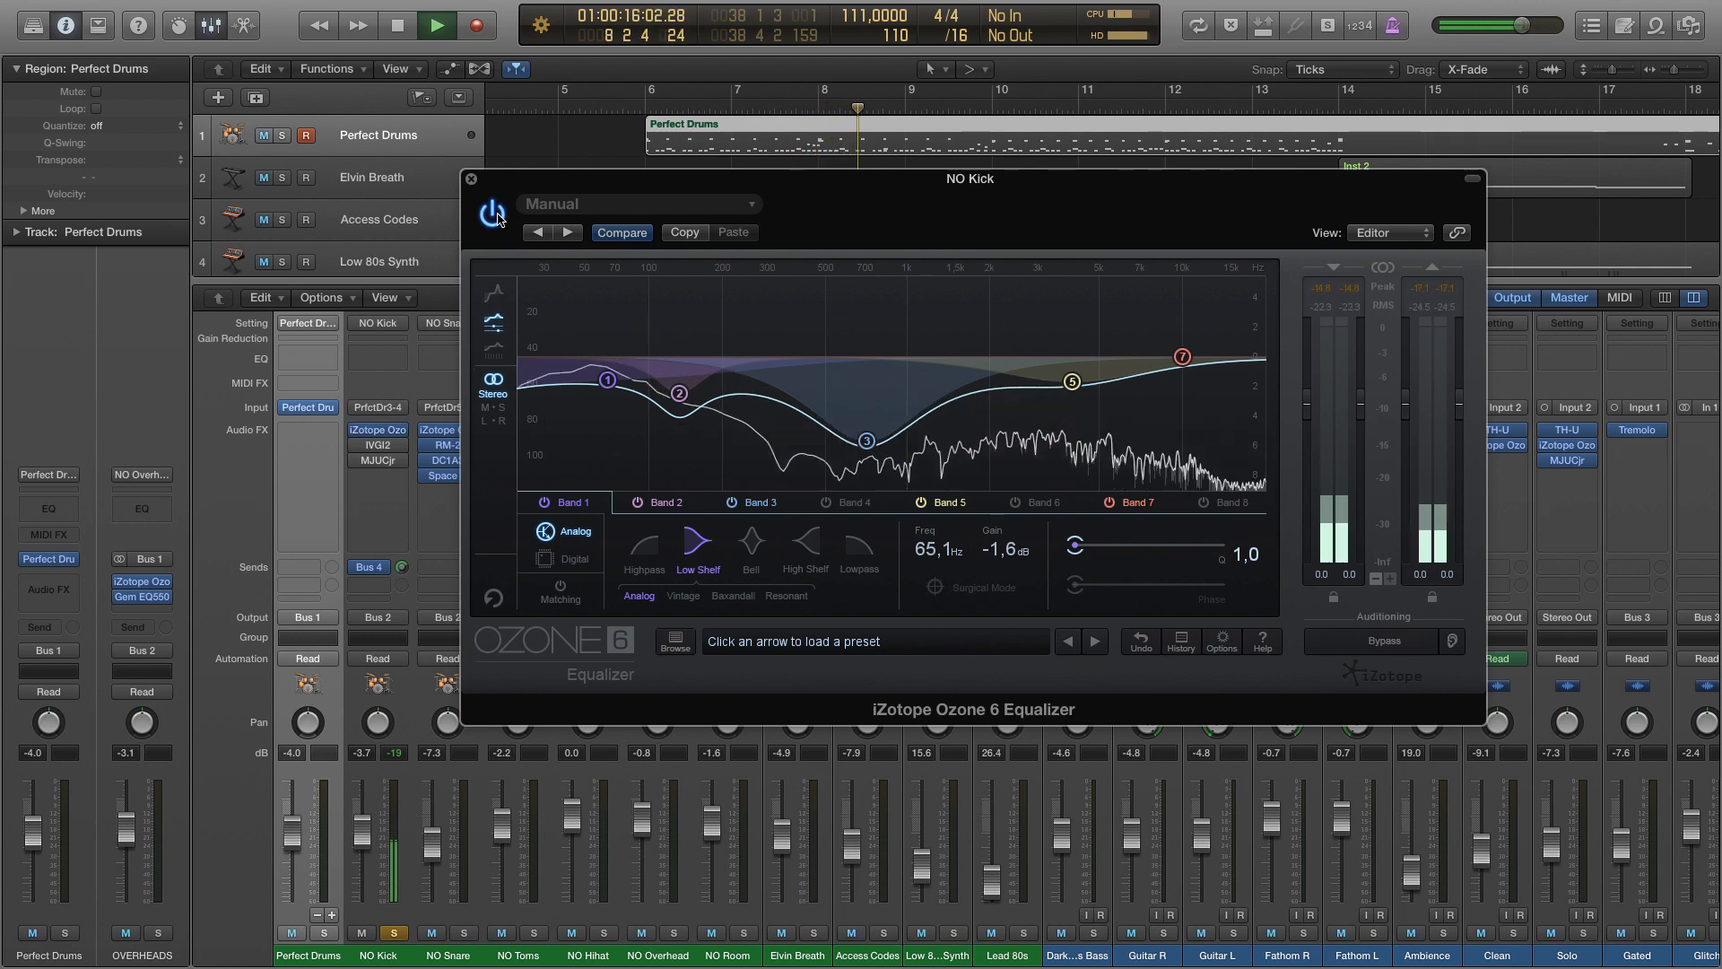
{"action": "key", "text": "space"}
- Set the gain of Band 2 in the kick equalizer to -3.5 dB during playback, and close the equalizer
{"action": "mouse_move", "coordinate": [881, 202]}
{"action": "left_mouse_down"}
{"action": "mouse_move", "coordinate": [860, 188]}
{"action": "mouse_move", "coordinate": [855, 218]}
{"action": "left_mouse_up"}
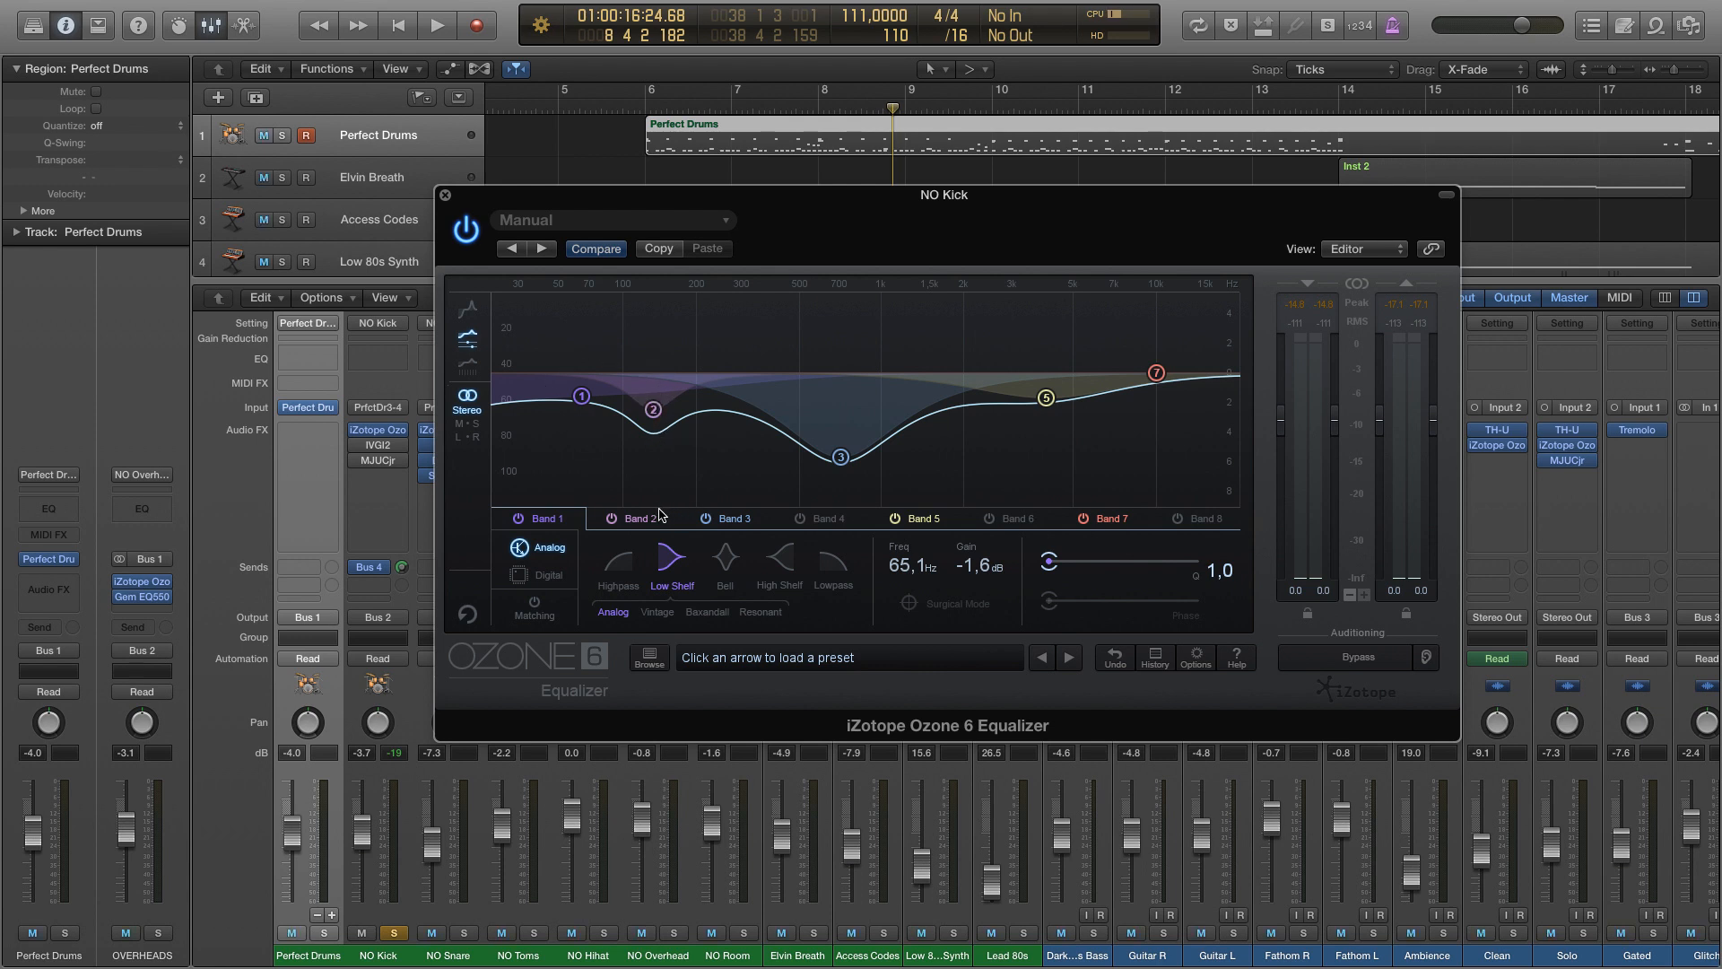
{"action": "left_click", "coordinate": [665, 514]}
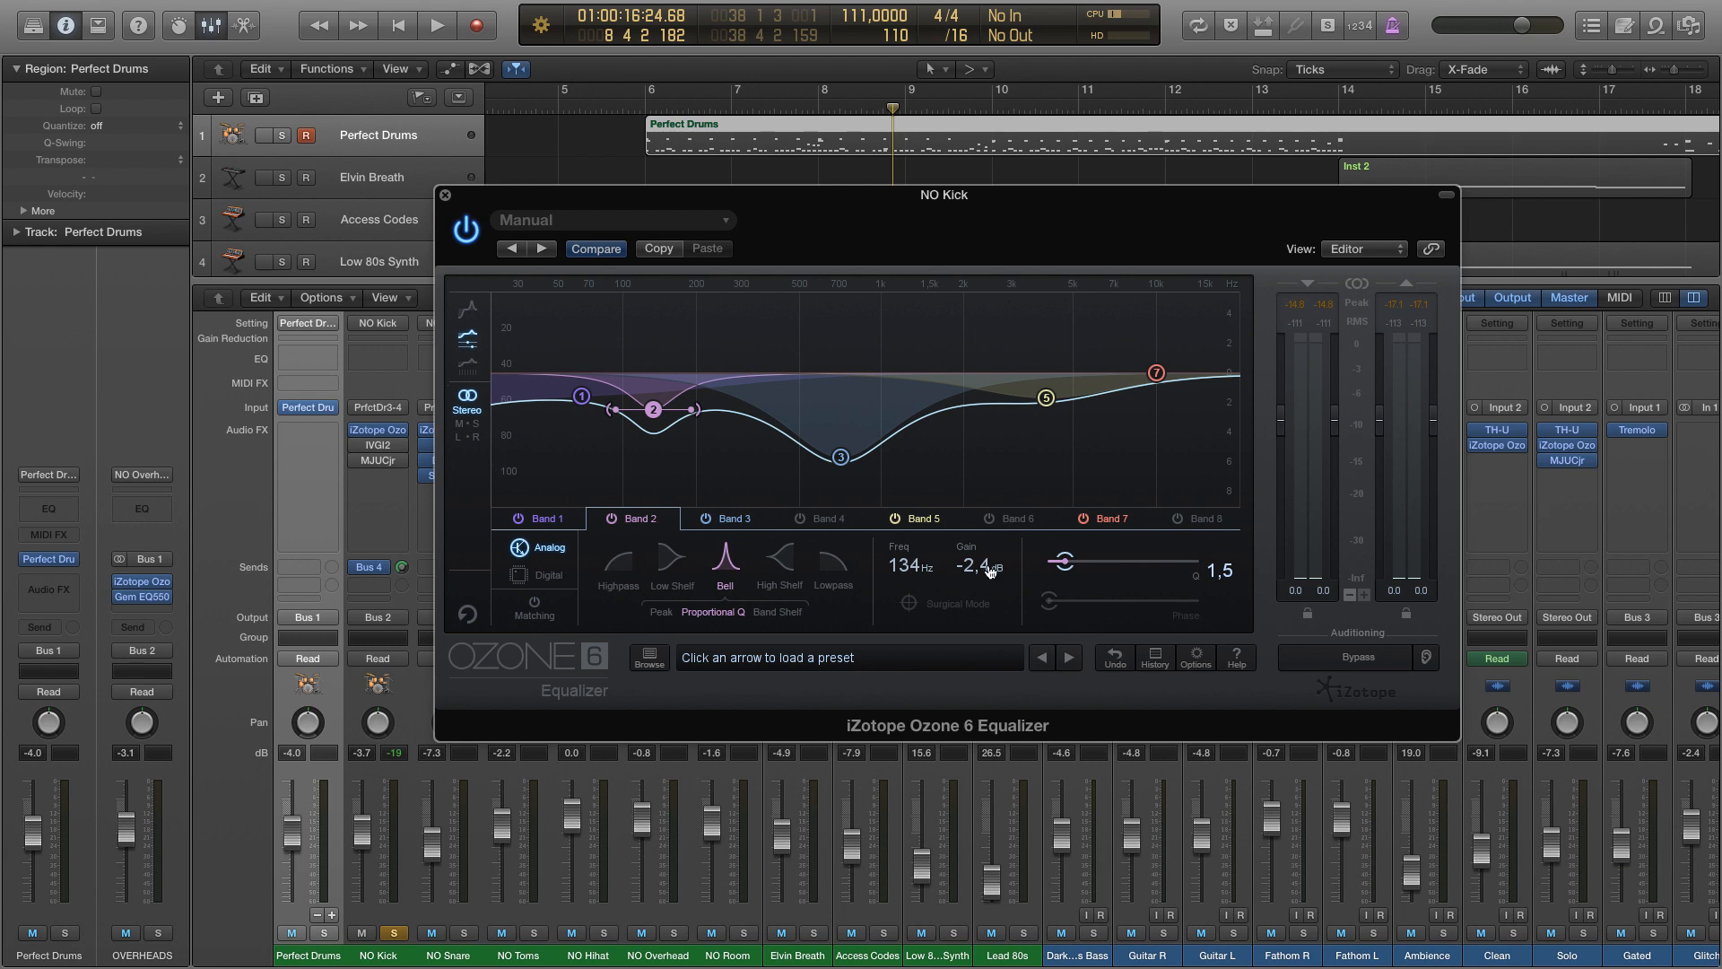
{"action": "key", "text": "space"}
{"action": "mouse_move", "coordinate": [996, 574]}
{"action": "left_mouse_down"}
{"action": "mouse_move", "coordinate": [969, 395]}
{"action": "mouse_move", "coordinate": [969, 587]}
{"action": "left_mouse_up"}
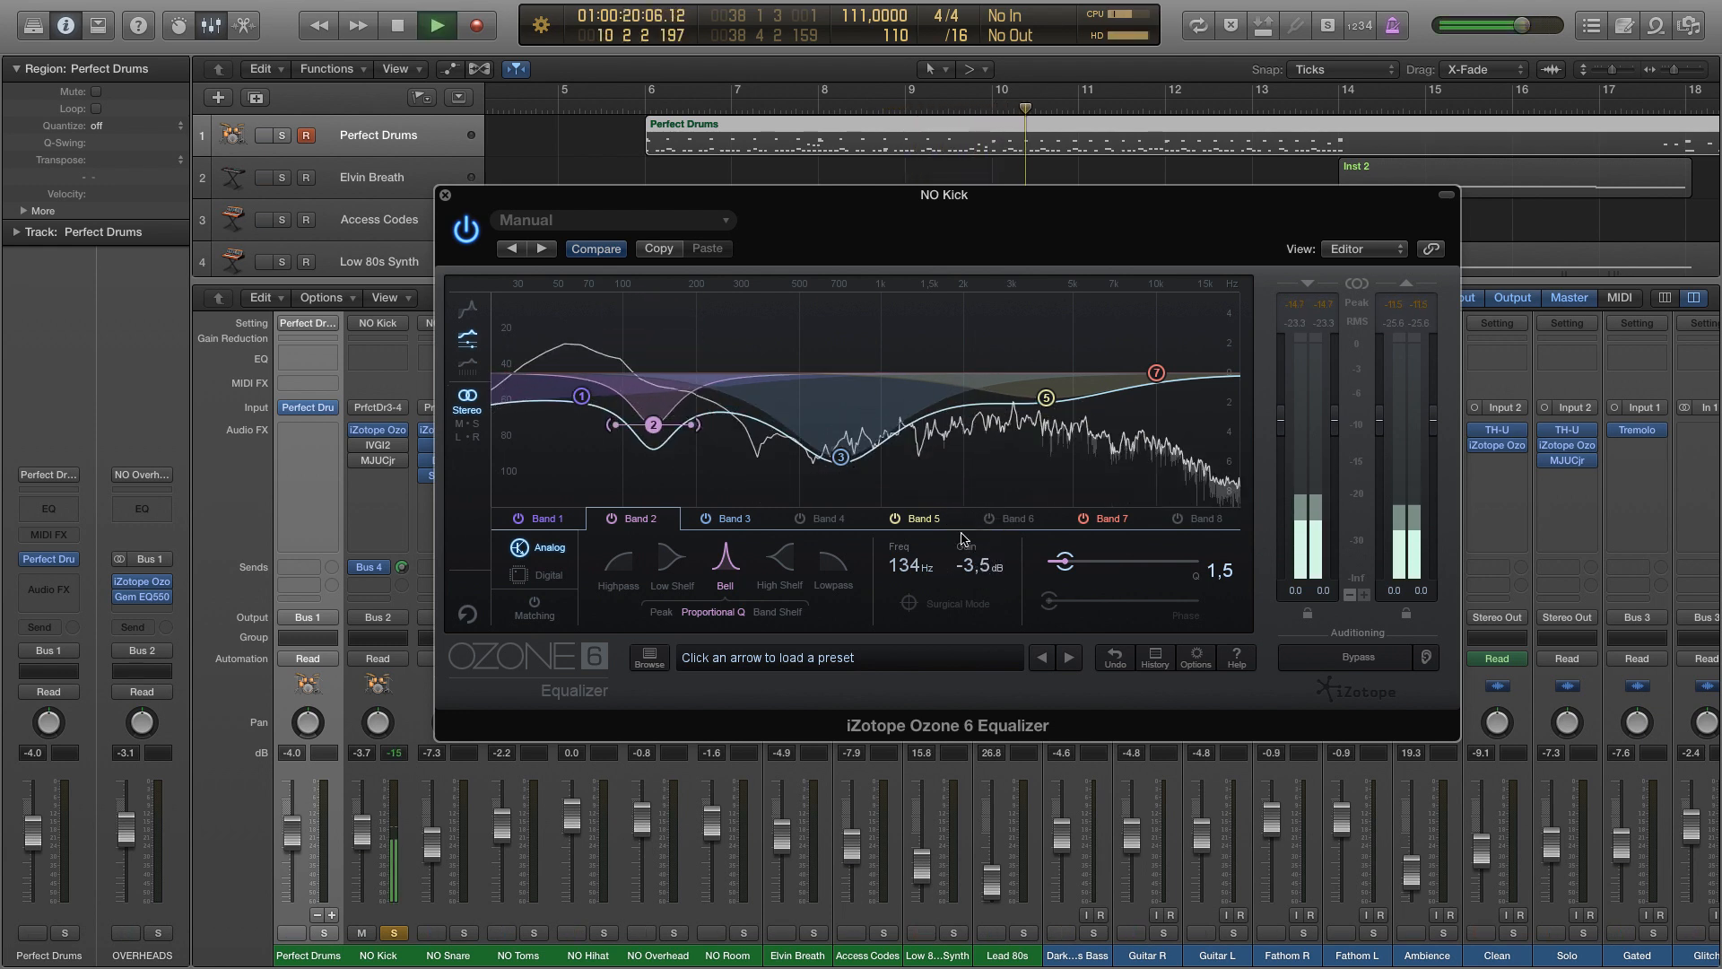
{"action": "key", "text": "space"}
{"action": "left_click_drag", "start_coordinate": [885, 224], "coordinate": [870, 210]}
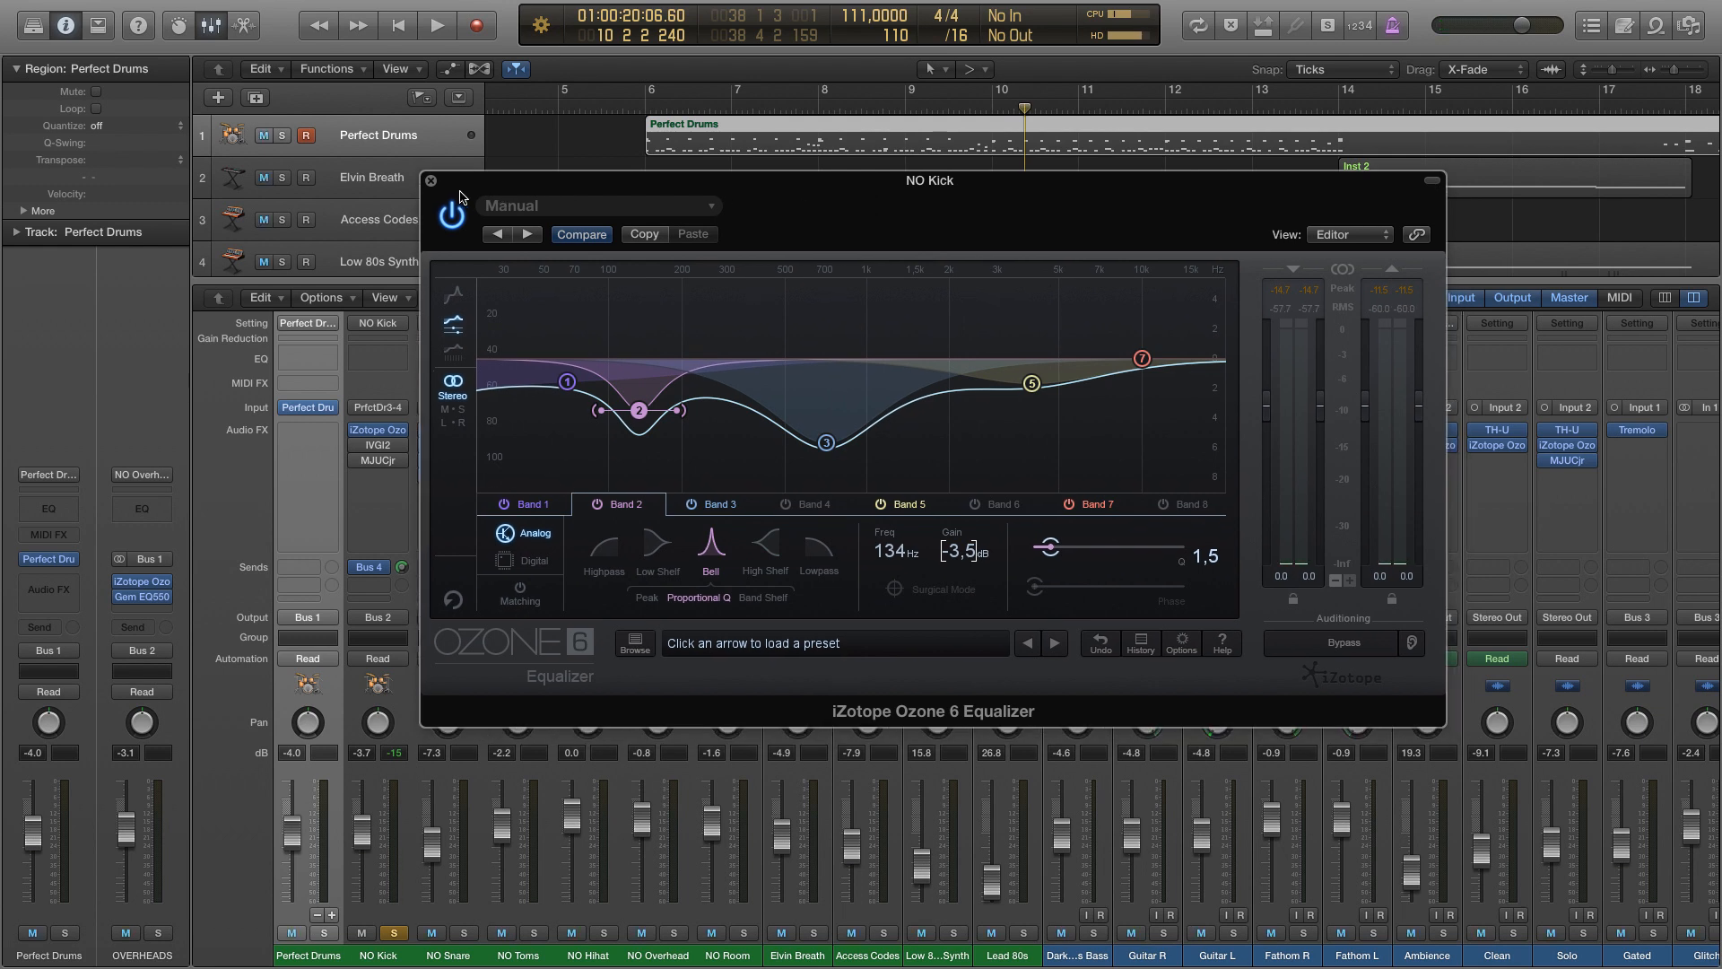
{"action": "left_click", "coordinate": [431, 182]}
- Open the IVGI2 plug-in on the NO Kick channel and enable it while playing from bar 6
{"action": "left_click", "coordinate": [379, 449]}
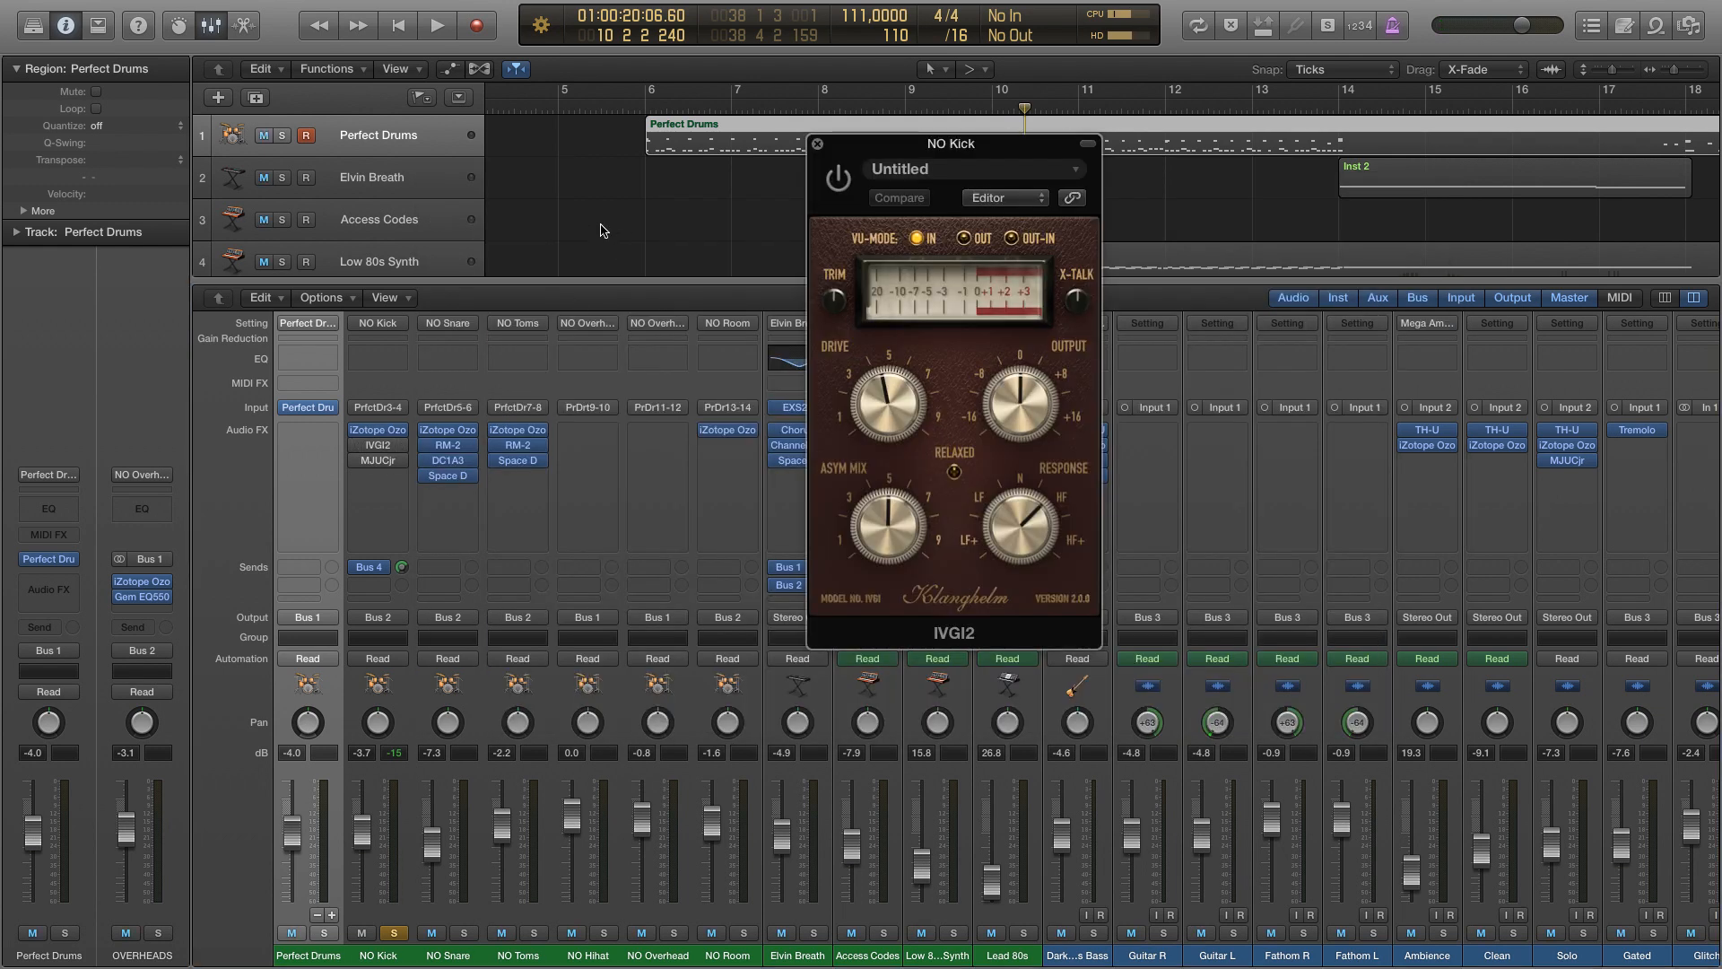
{"action": "left_click_drag", "start_coordinate": [905, 150], "coordinate": [853, 152]}
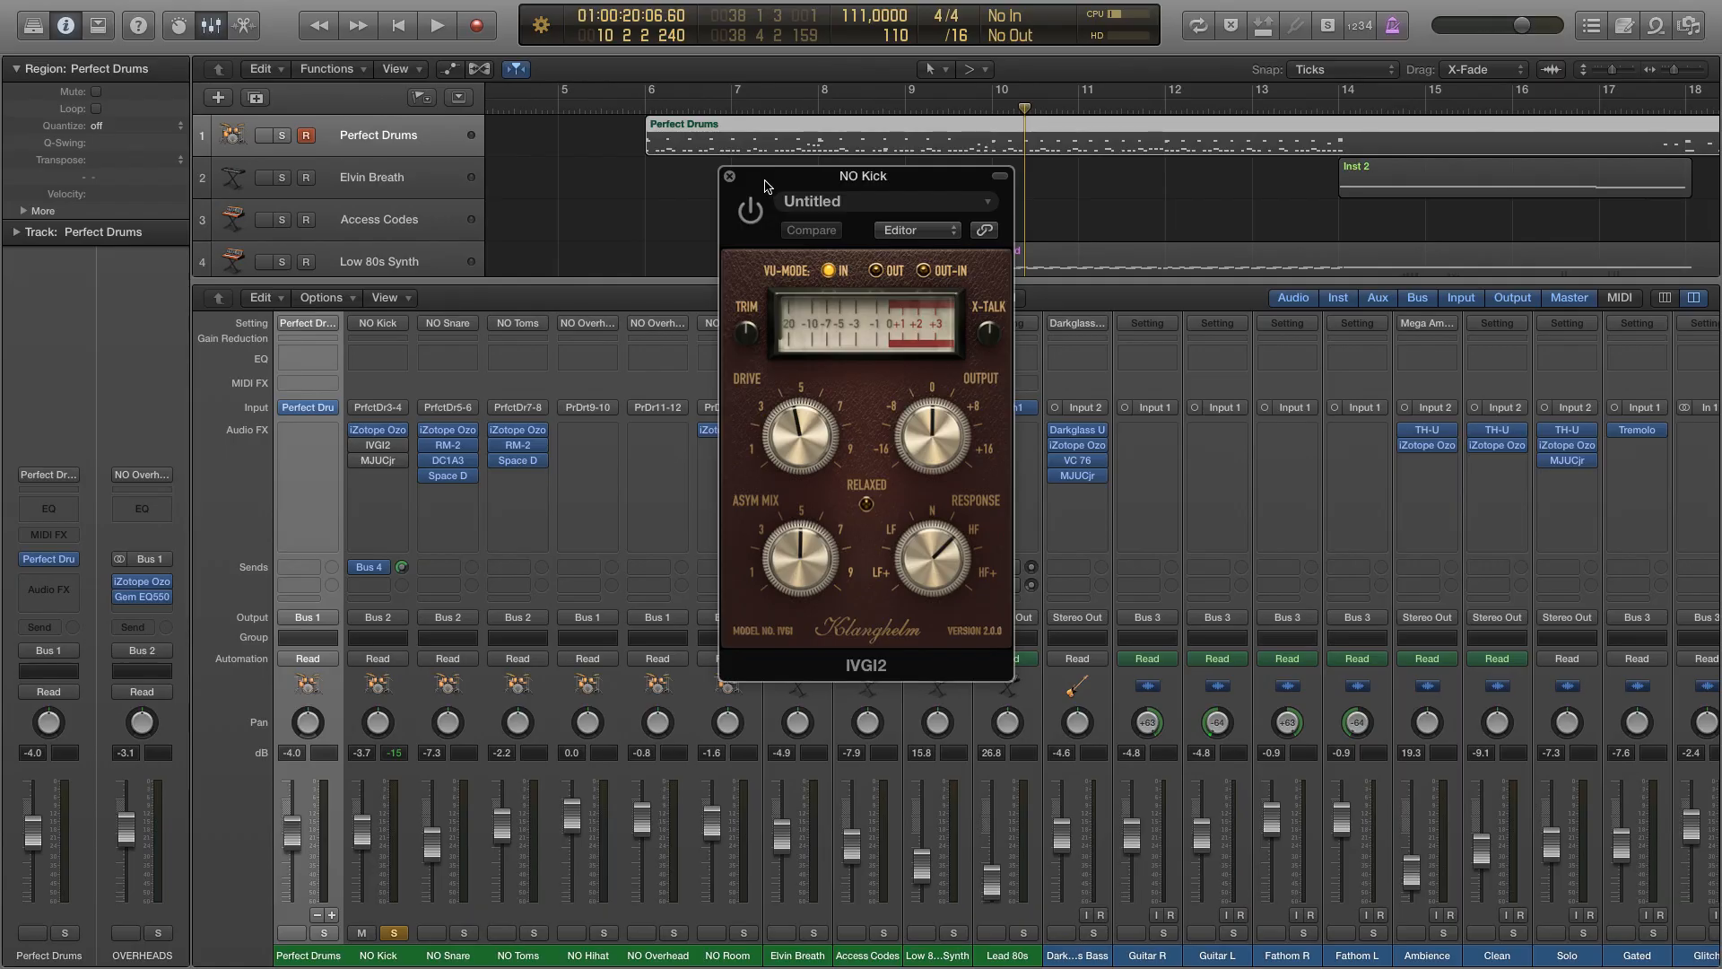
{"action": "left_click", "coordinate": [640, 111]}
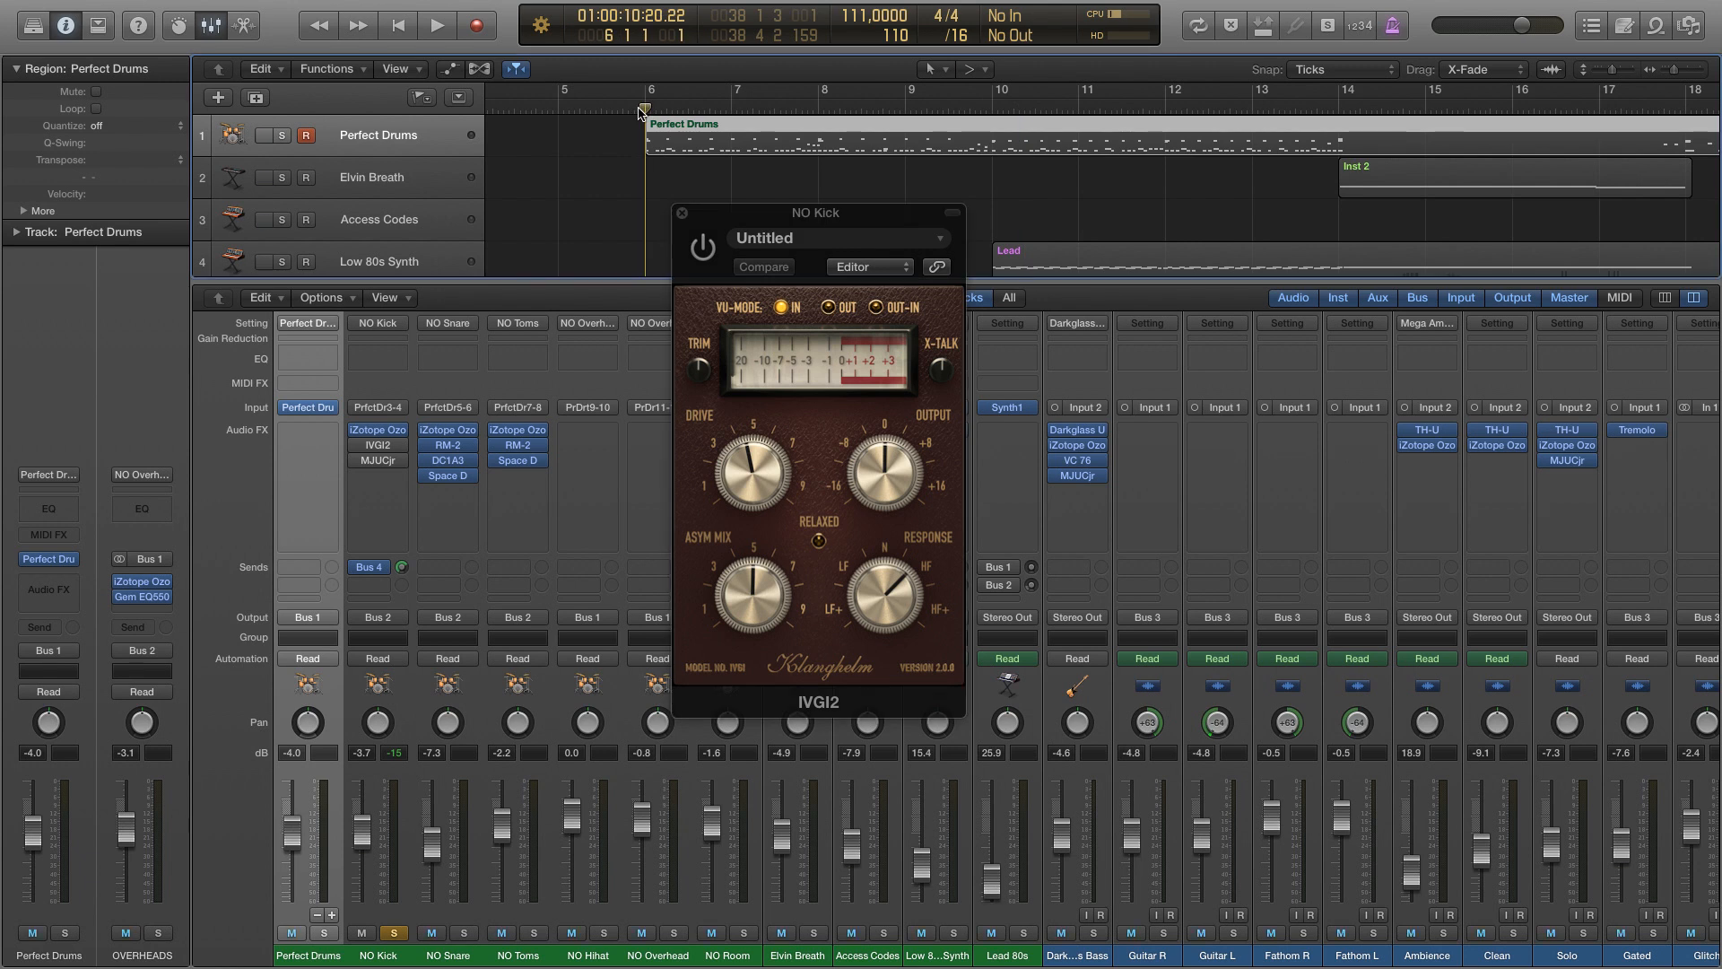
{"action": "key", "text": "space"}
{"action": "left_click", "coordinate": [707, 255]}
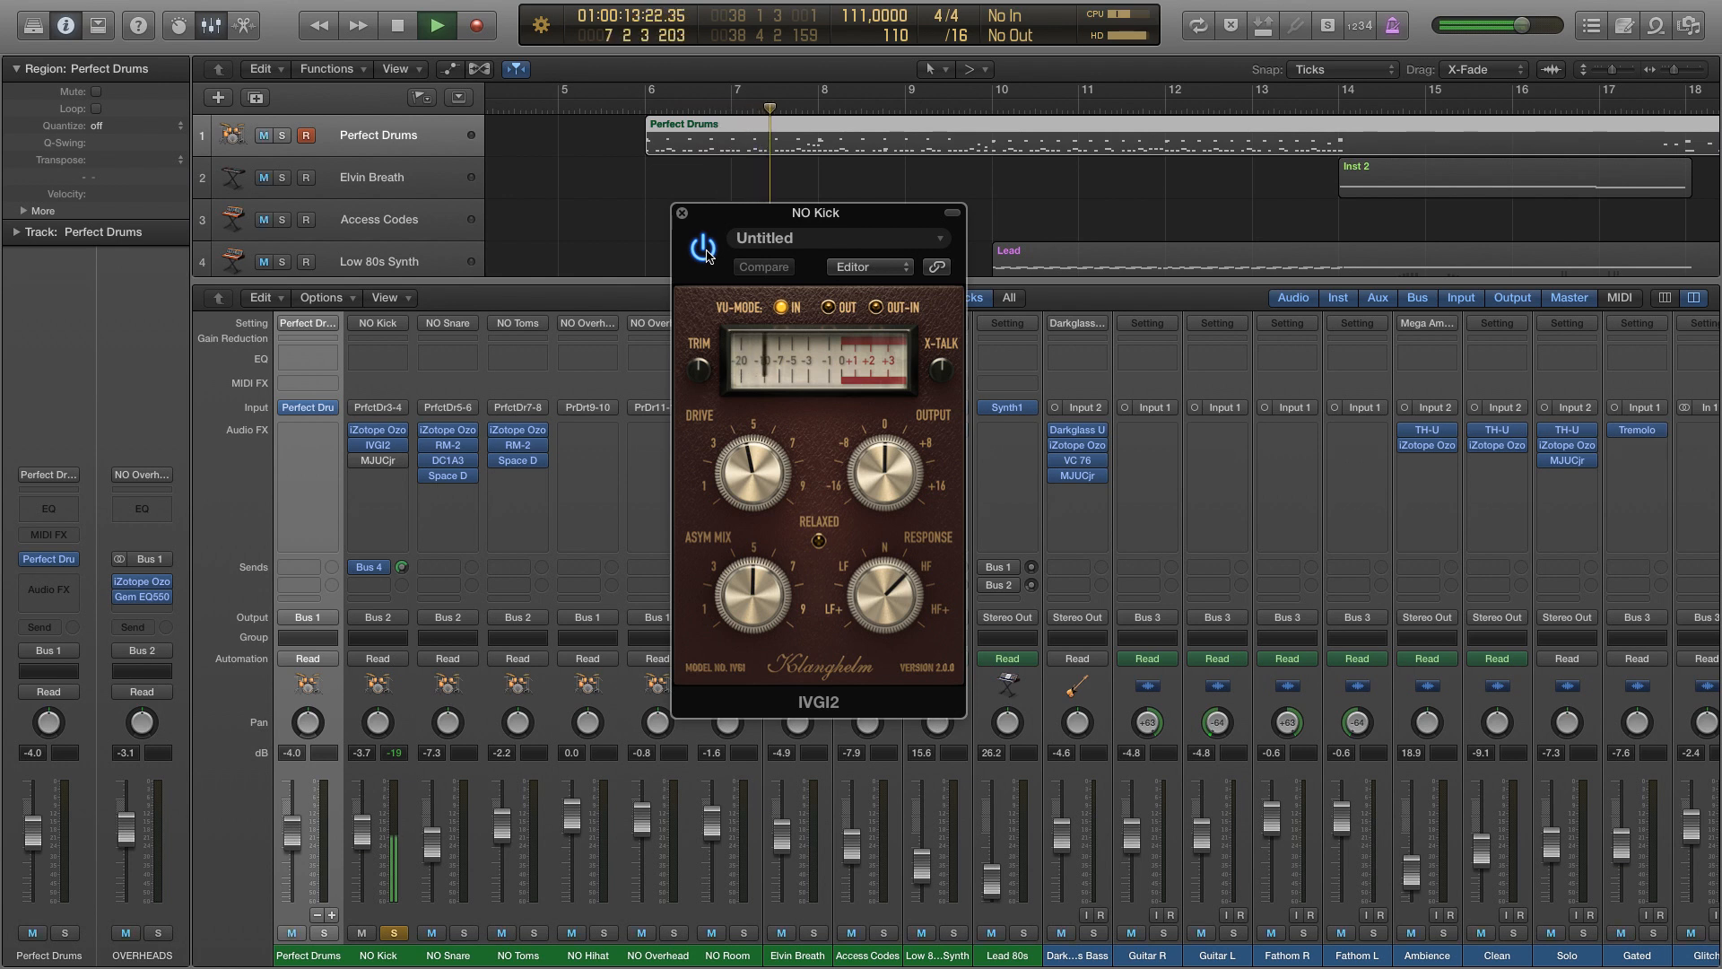
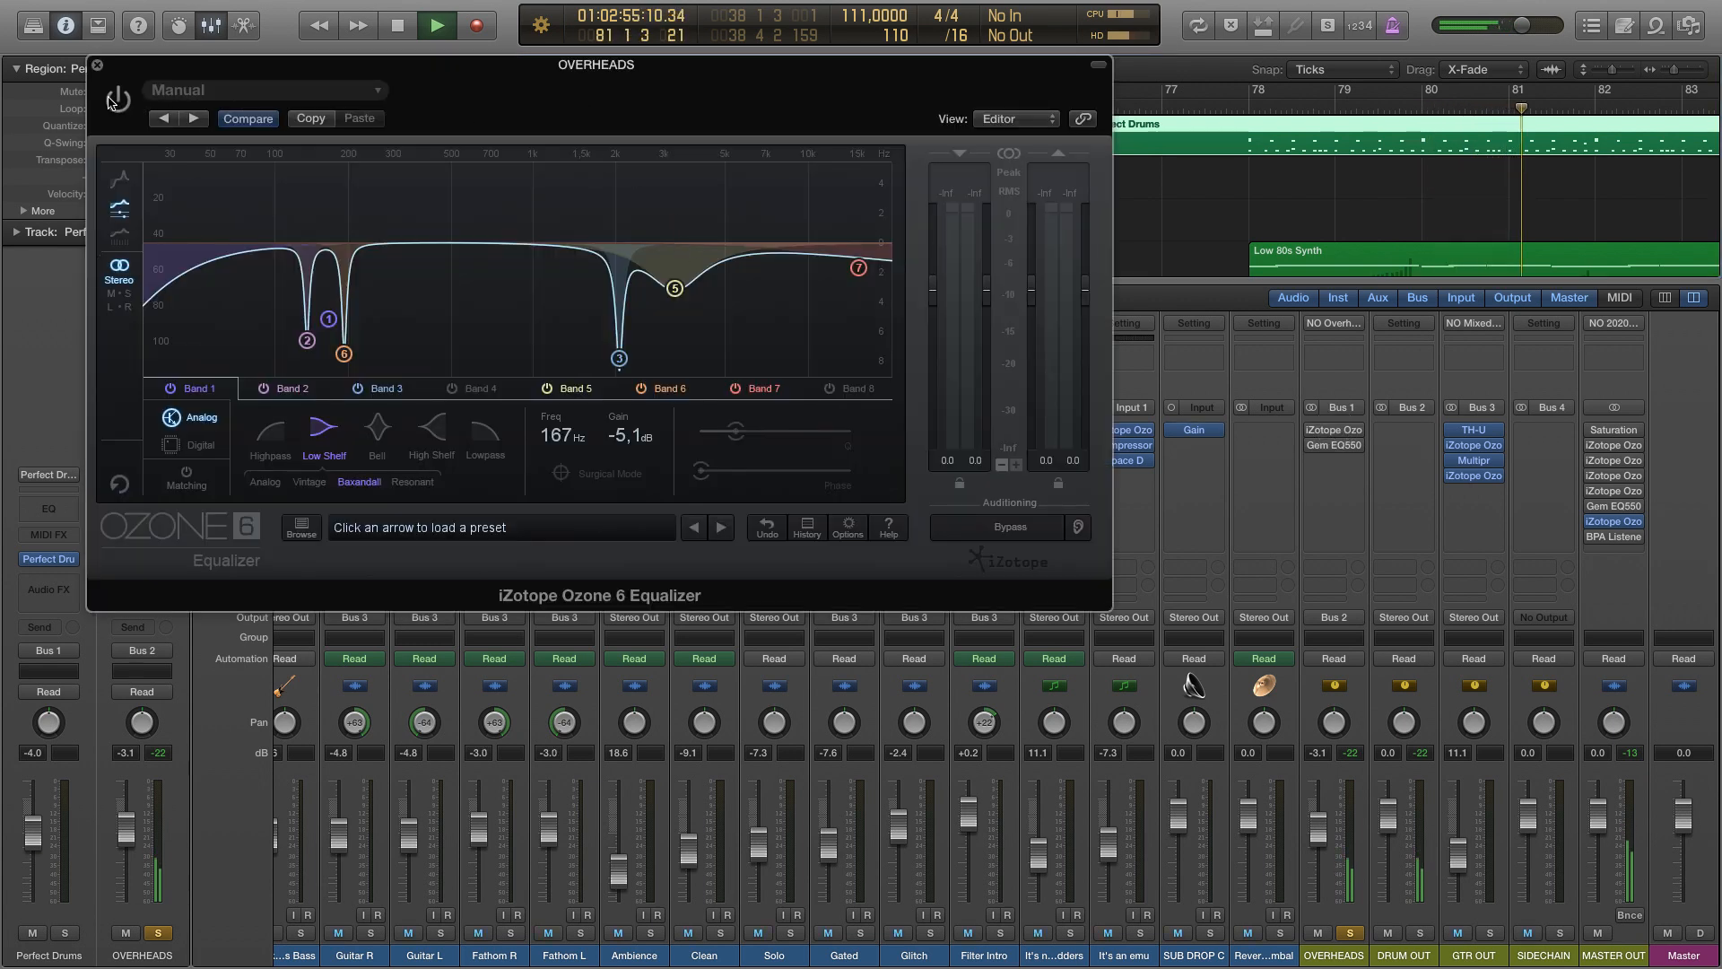
- Enable the Ozone 6 Equalizer on the soloed OVERHEADS bus to hear its effect, and stop playback
{"action": "left_click", "coordinate": [109, 99]}
{"action": "left_click_drag", "start_coordinate": [593, 108], "coordinate": [671, 184]}
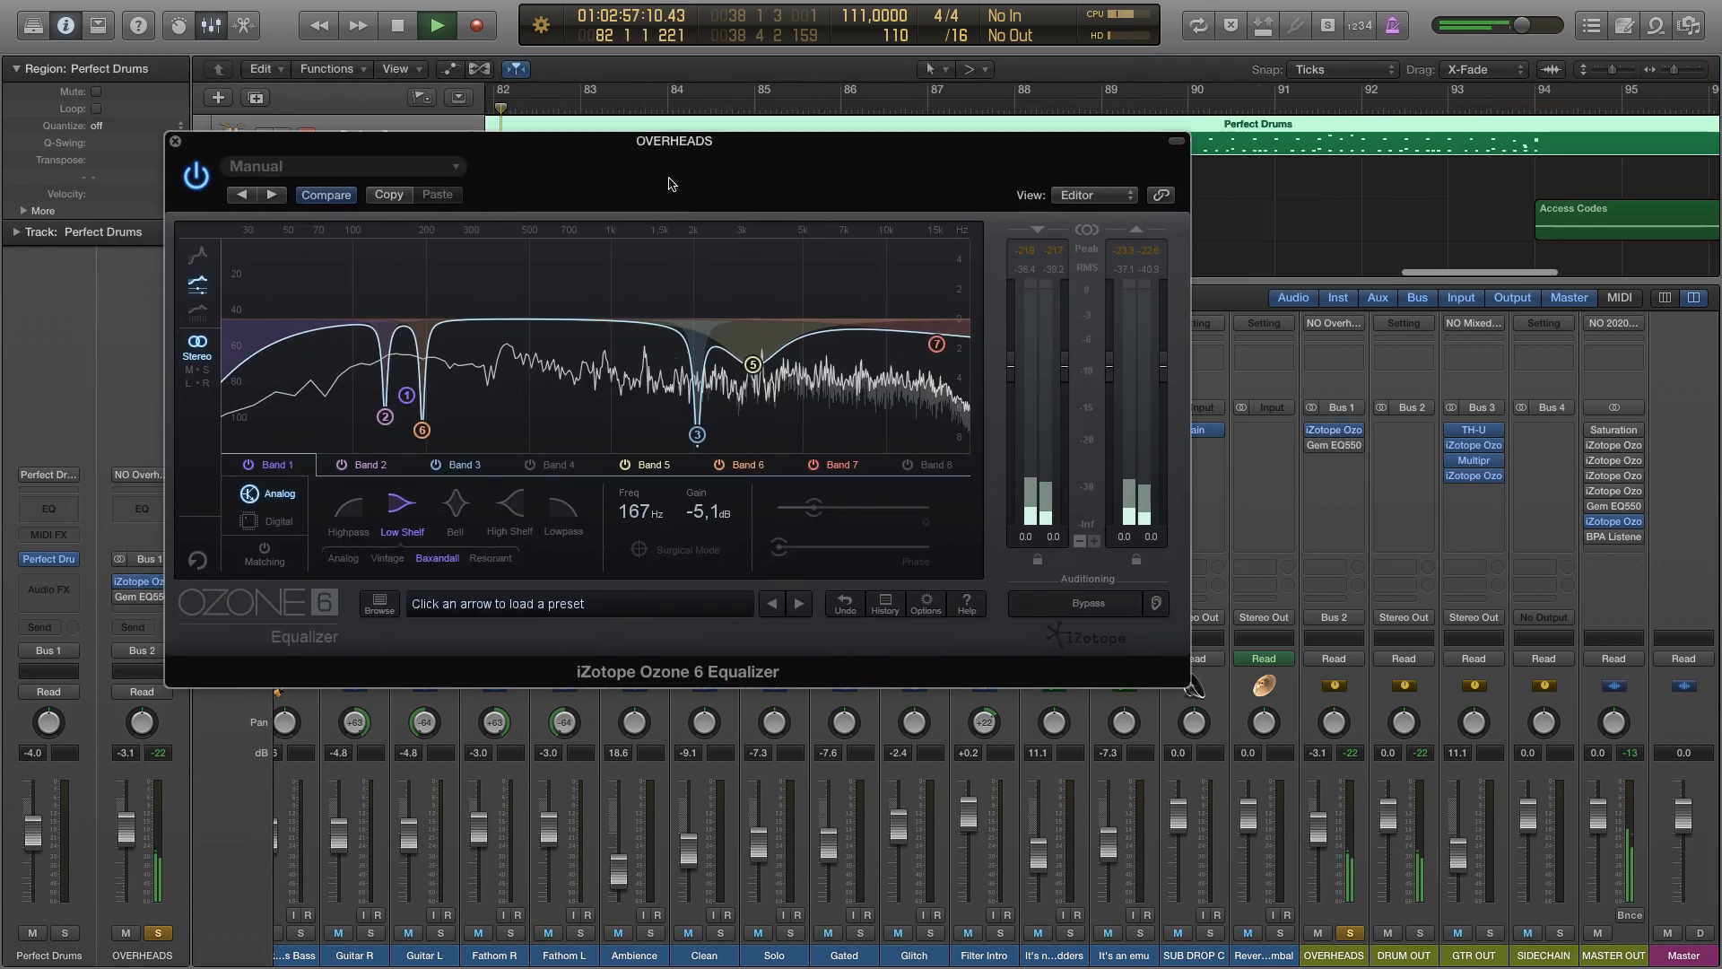
{"action": "key", "text": "space"}
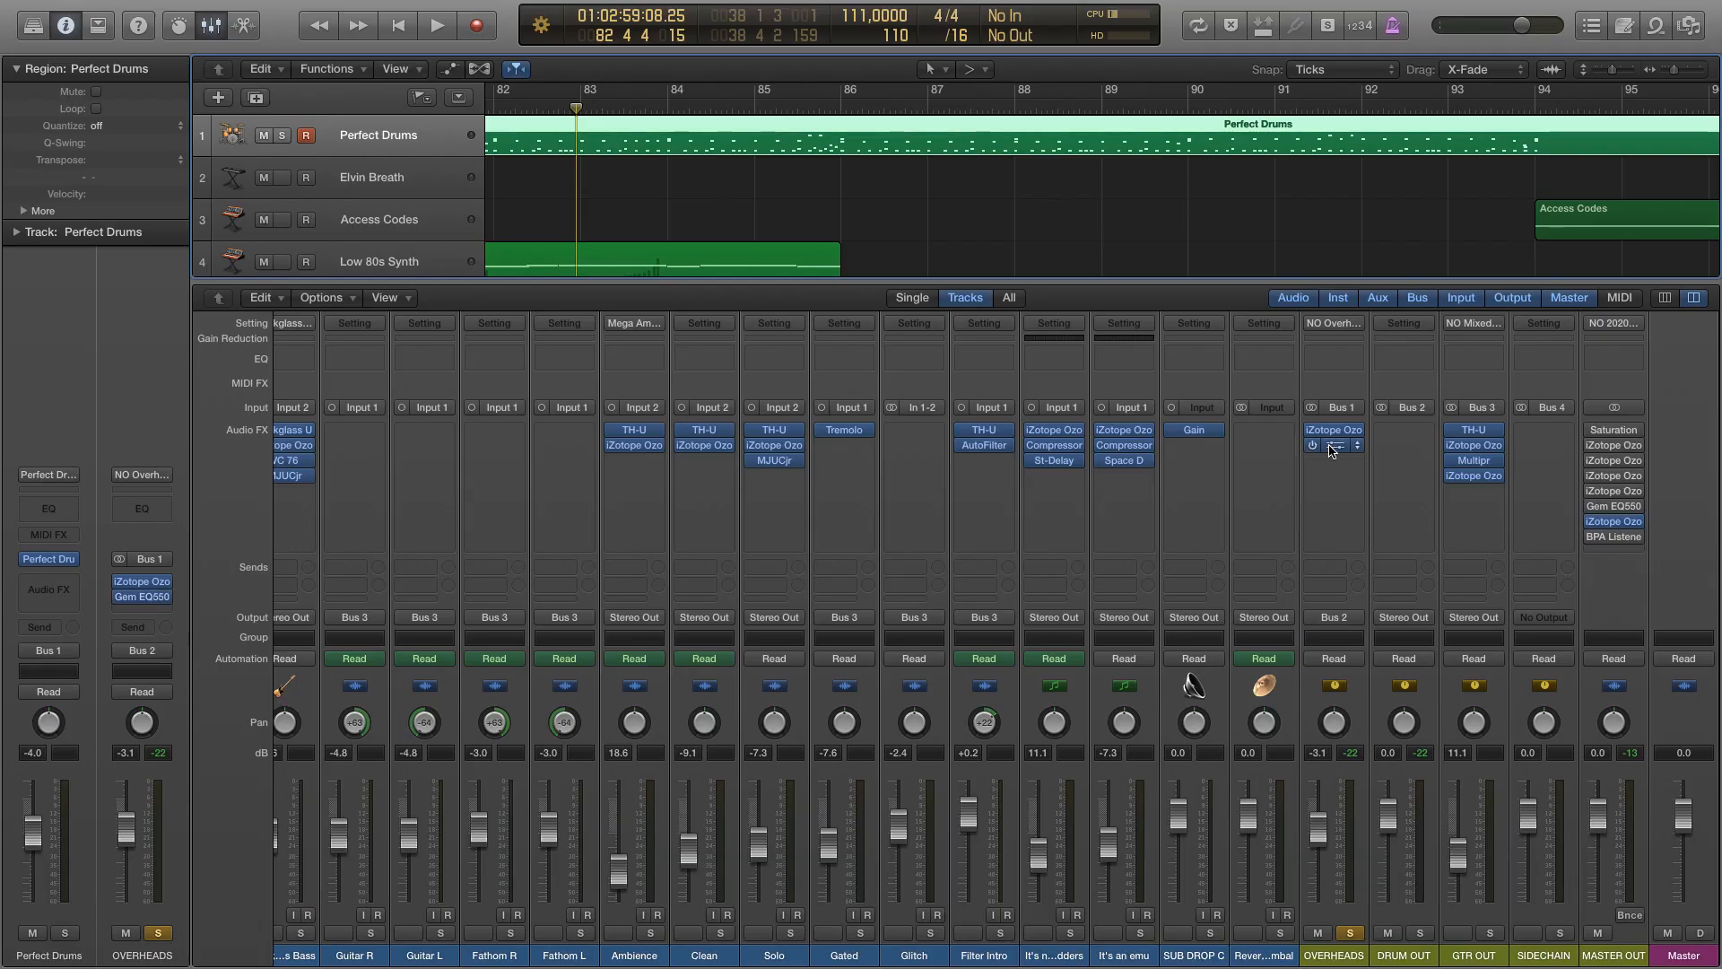
- Open the Gem EQ550 on the OVERHEADS bus, listen to the overheads with it enabled, and close it
{"action": "left_click", "coordinate": [1333, 448]}
{"action": "left_click_drag", "start_coordinate": [467, 78], "coordinate": [630, 199]}
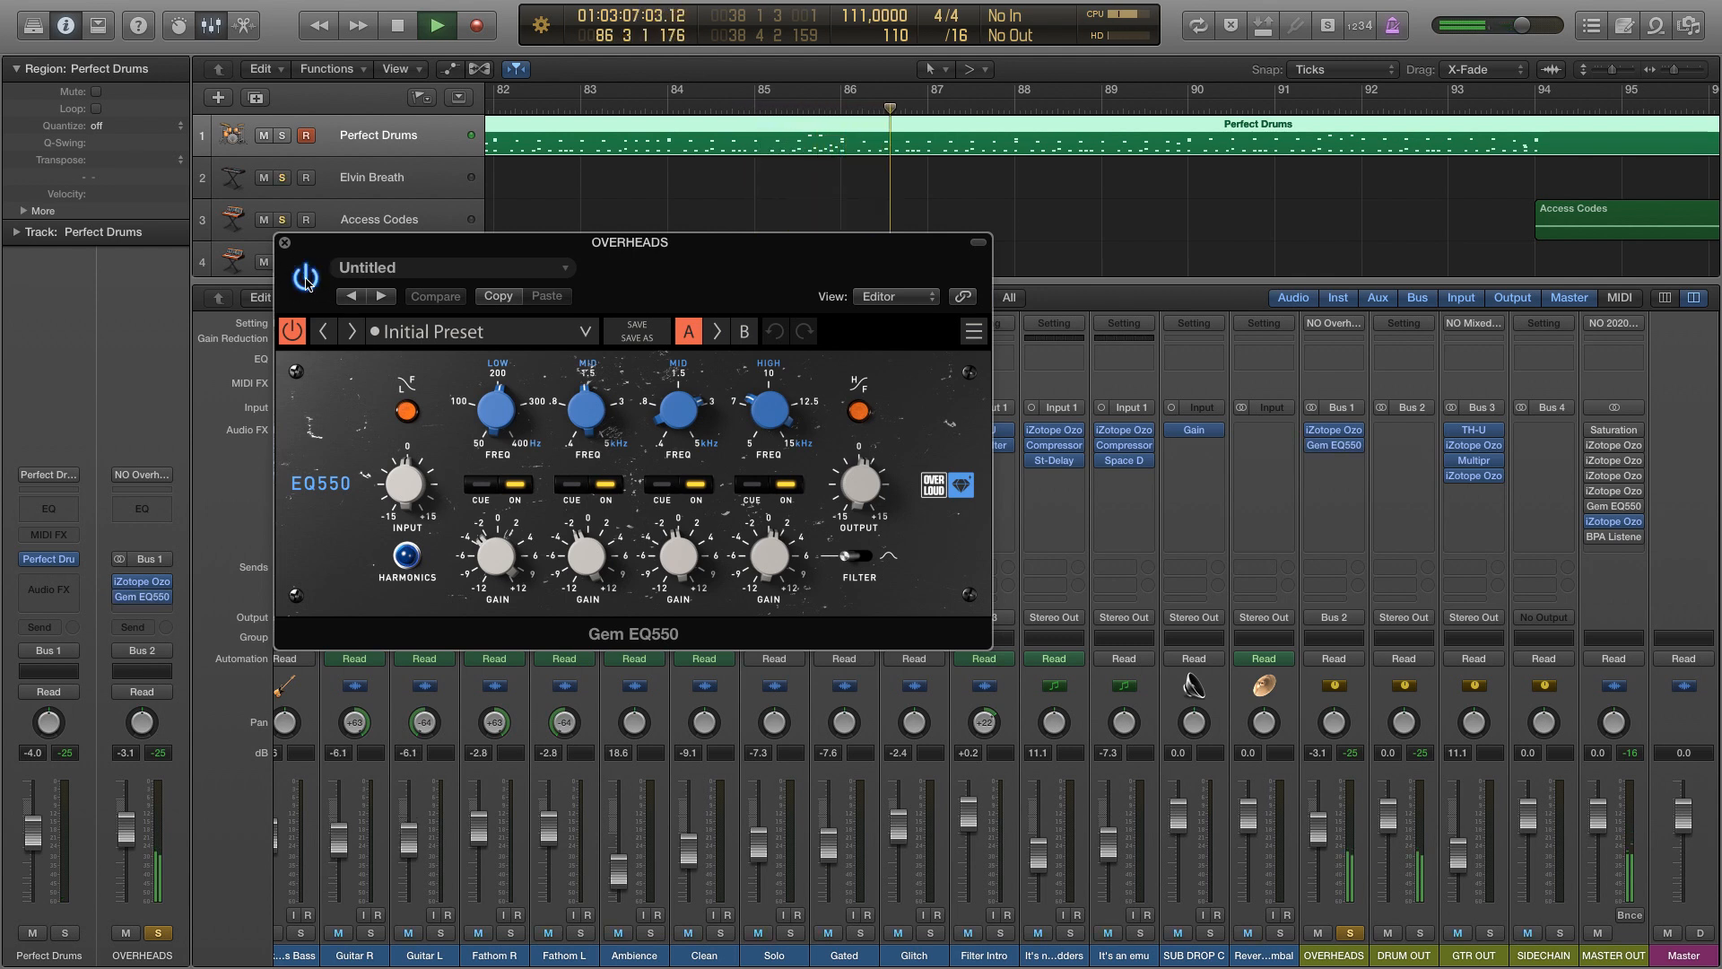
{"action": "left_click", "coordinate": [285, 244]}
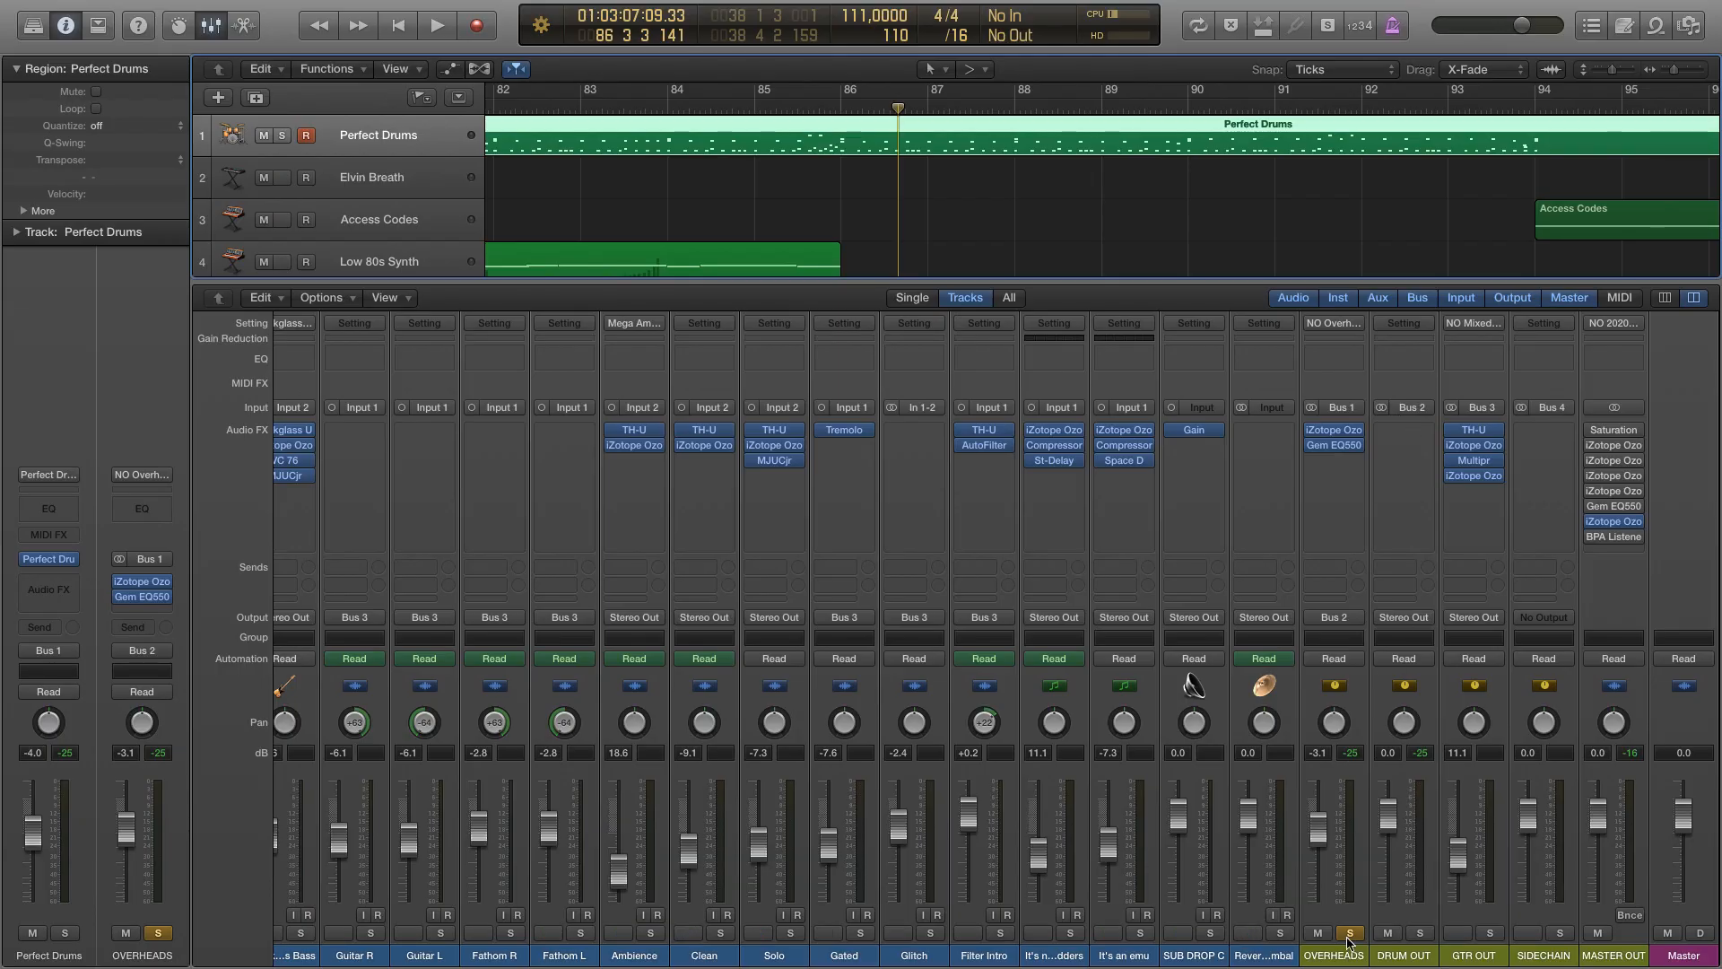
- Unsolo the OVERHEADS bus, and open the Ozone 6 Maximizer on MASTER OUT to view its settings before closing it
{"action": "left_click", "coordinate": [1350, 933]}
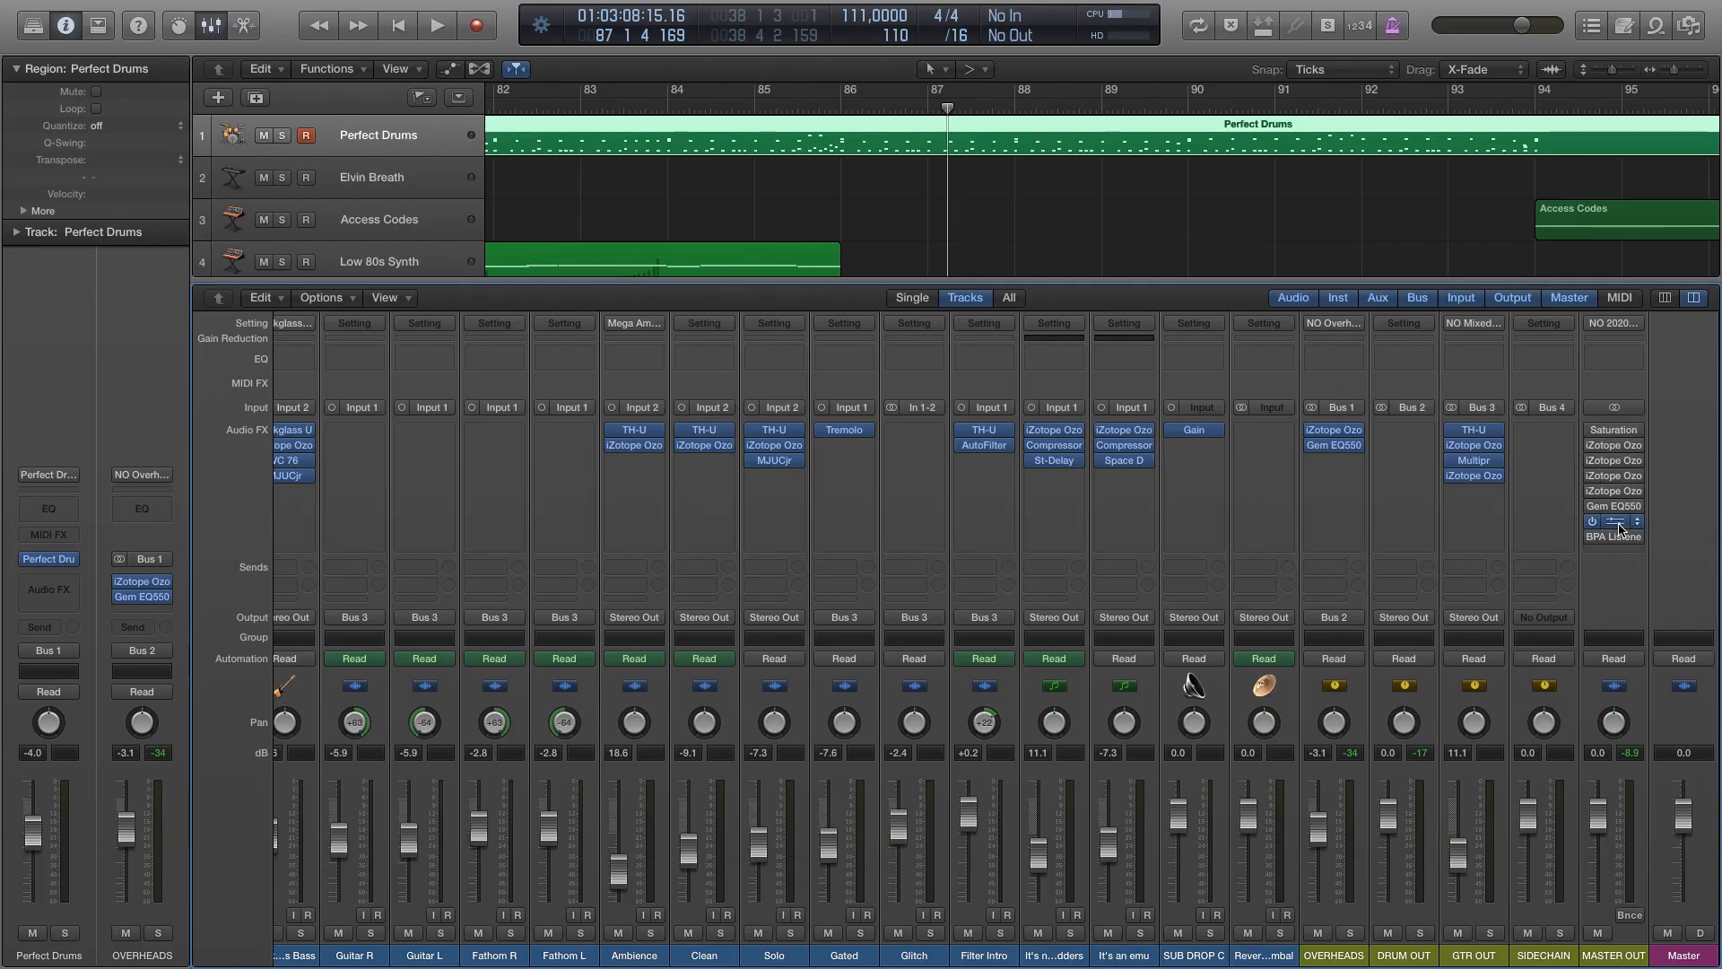
{"action": "left_click", "coordinate": [1615, 522]}
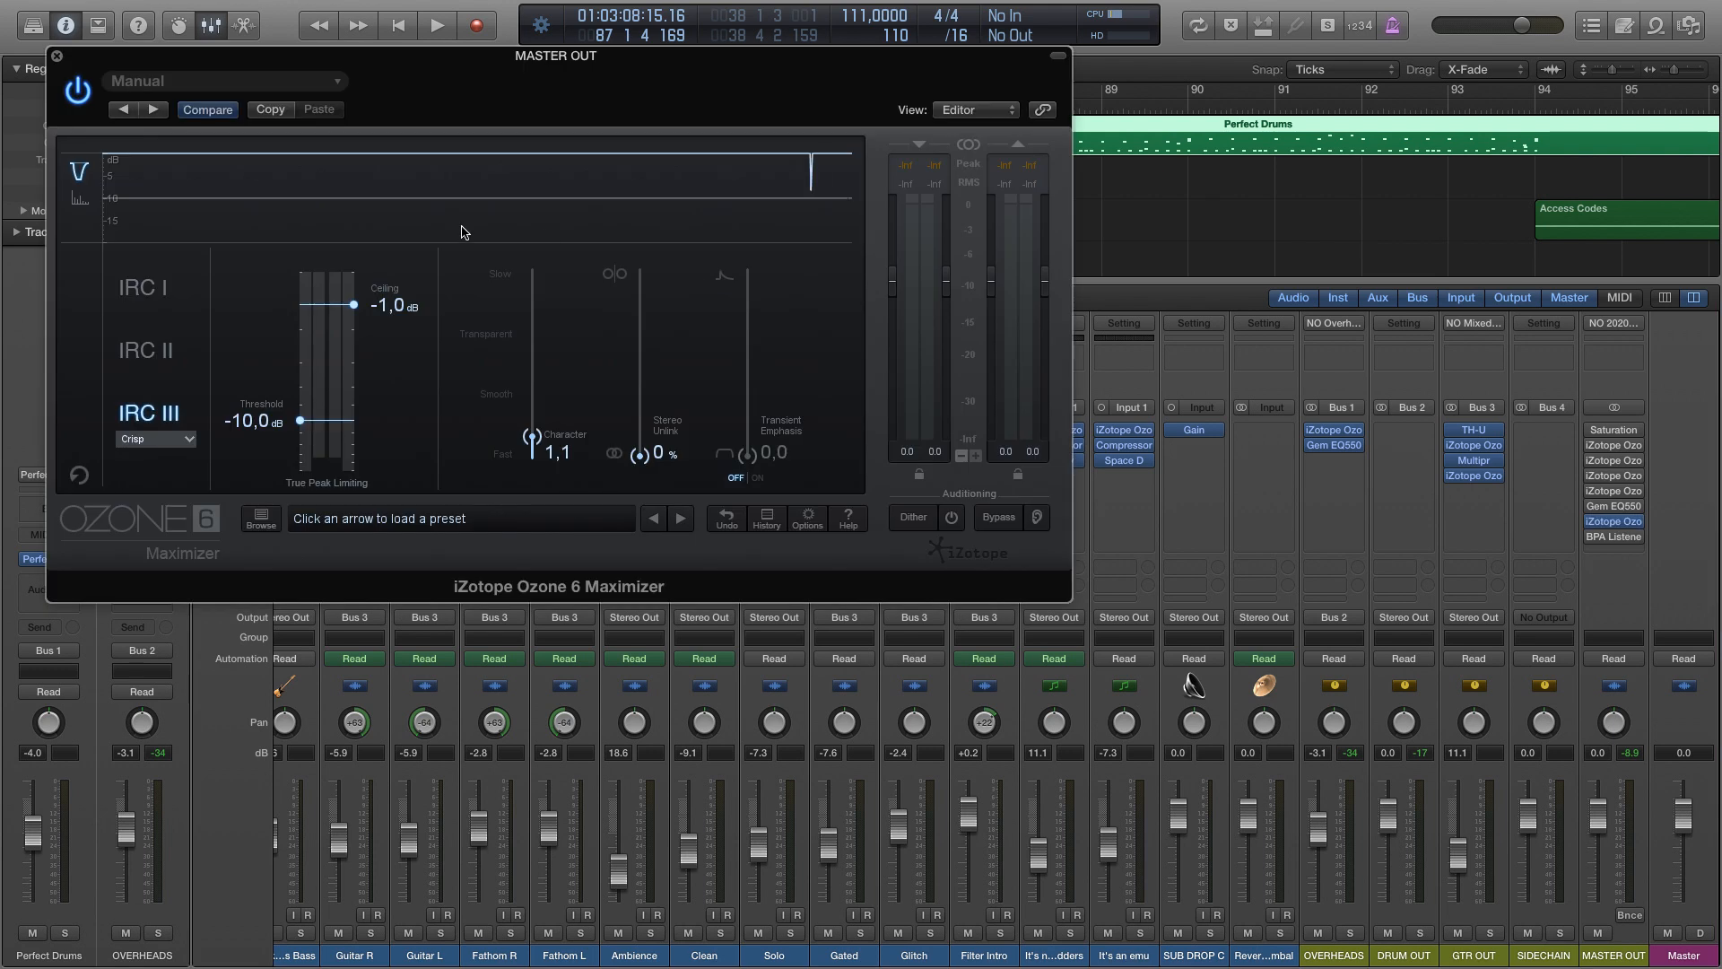
{"action": "left_click", "coordinate": [57, 56]}
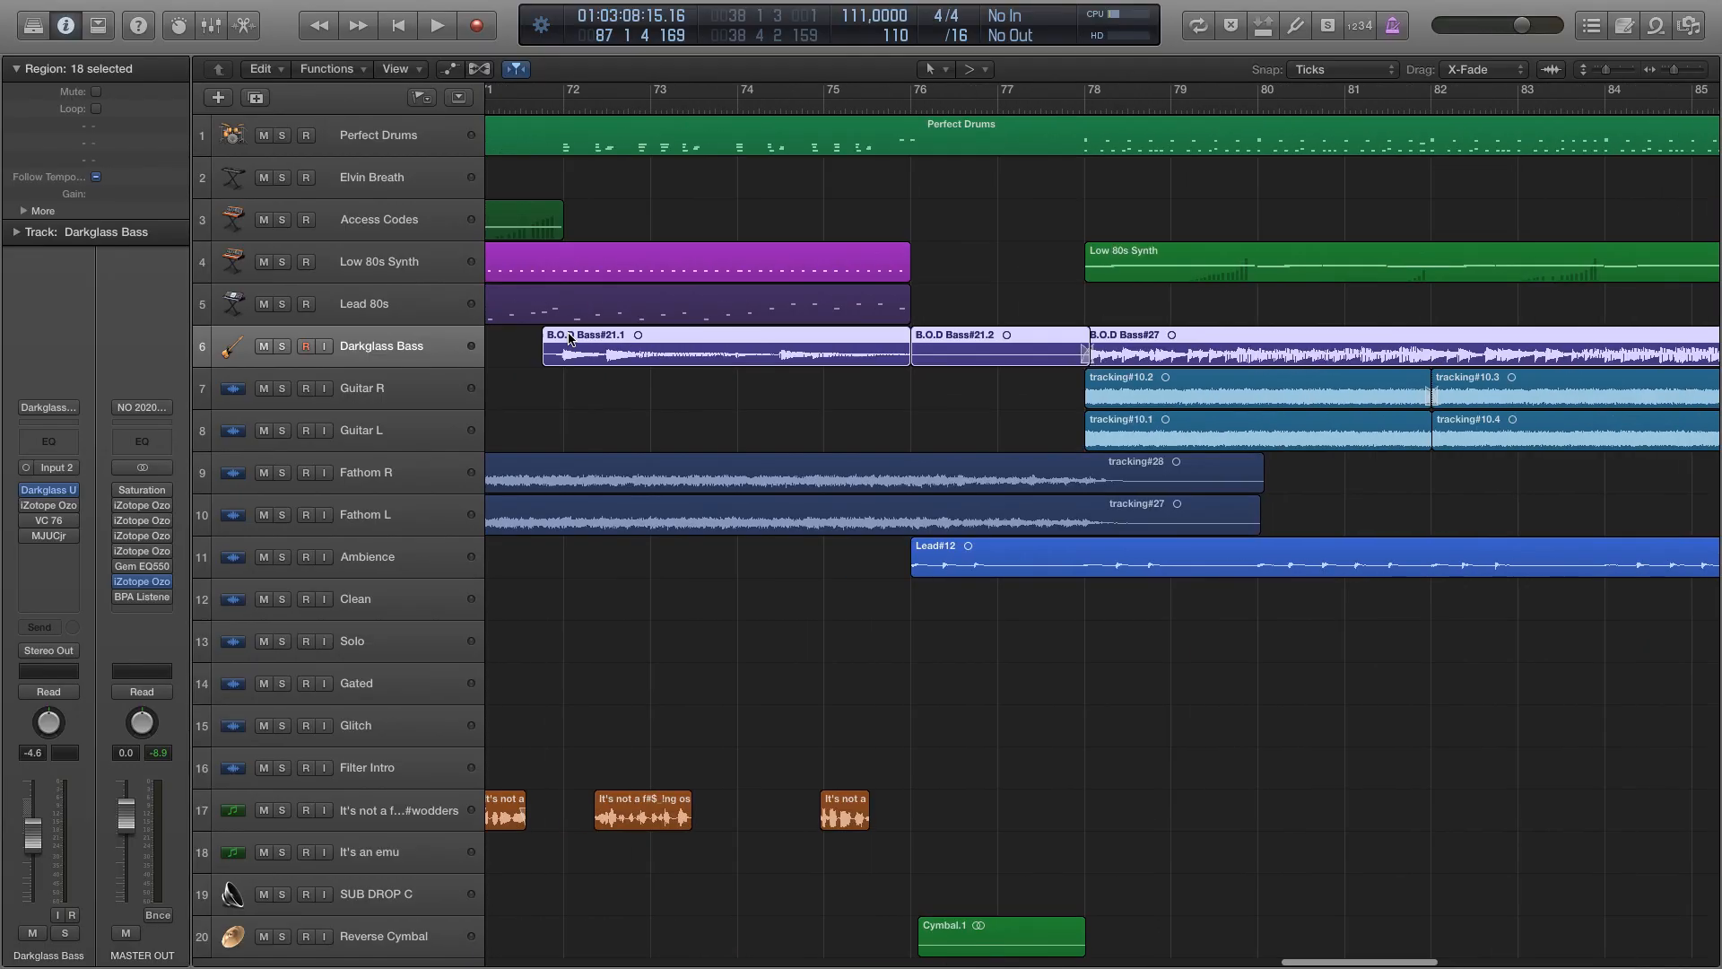
- Solo the Darkglass Bass track and play it from around bar 29
{"action": "left_click", "coordinate": [283, 350]}
{"action": "scroll", "coordinate": [897, 269], "scroll_direction": "left", "scroll_amount": 15}
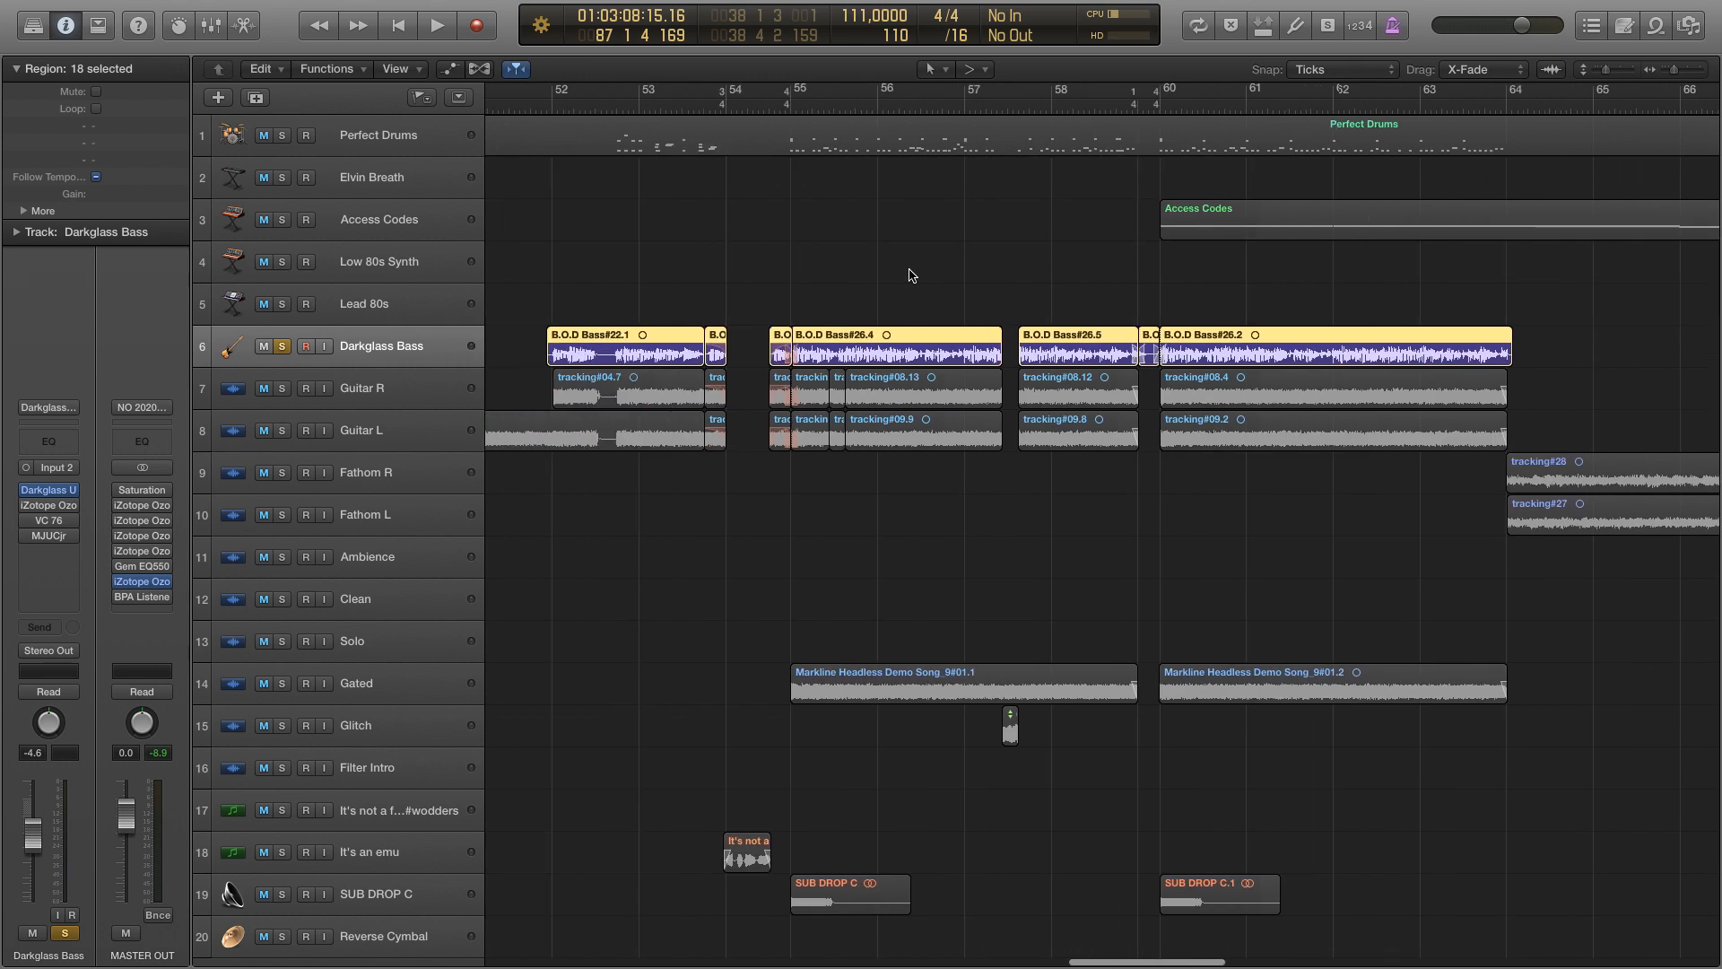
{"action": "scroll", "coordinate": [877, 266], "scroll_direction": "left", "scroll_amount": 2}
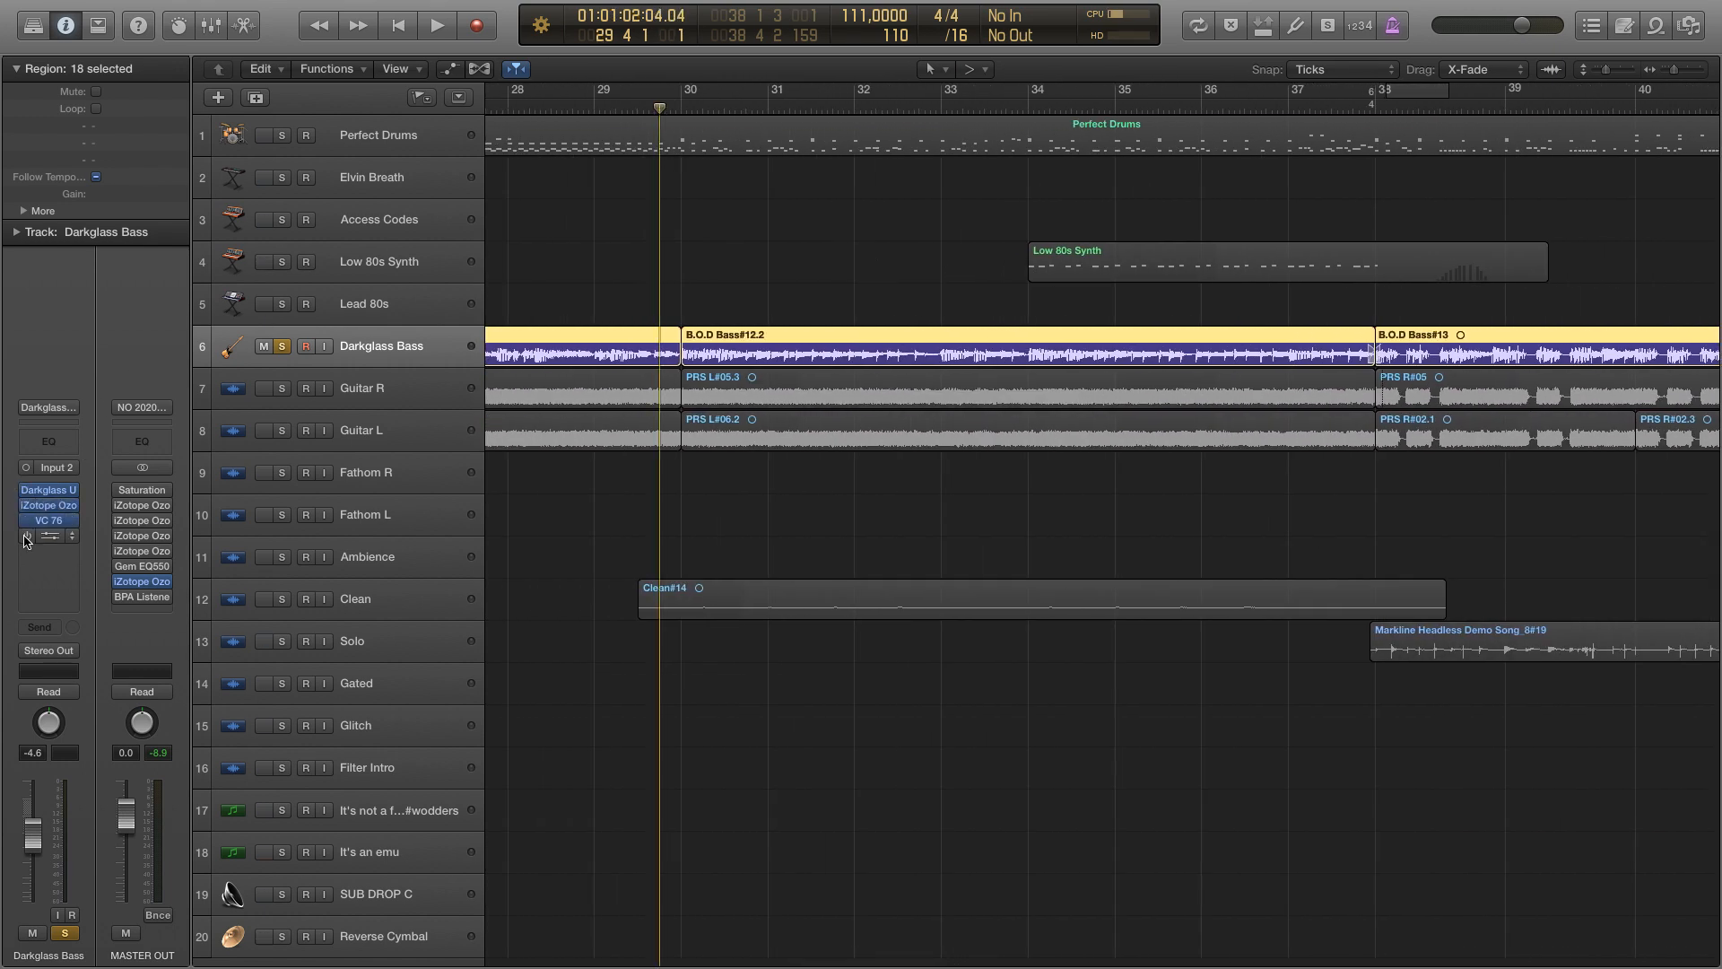
{"action": "key", "text": "space"}
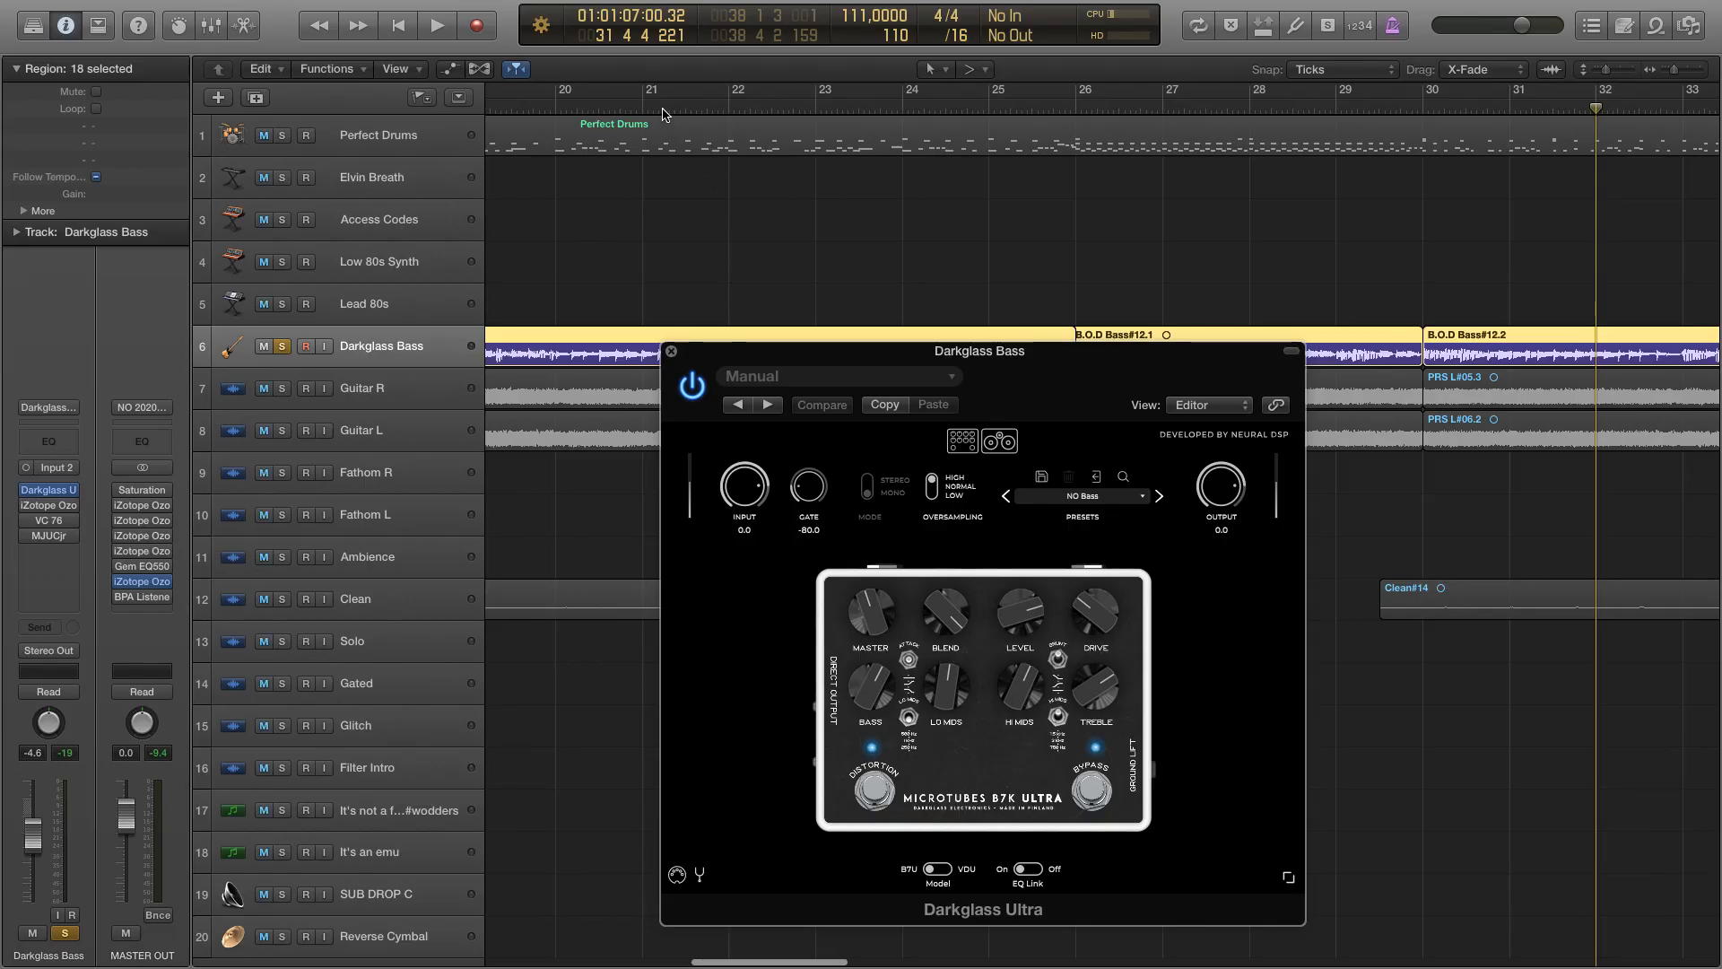
- Play the soloed bass from bar 21 with the Darkglass Ultra plug-in open, and close the plug-in
{"action": "left_click", "coordinate": [664, 114]}
{"action": "left_click_drag", "start_coordinate": [1034, 384], "coordinate": [1043, 309]}
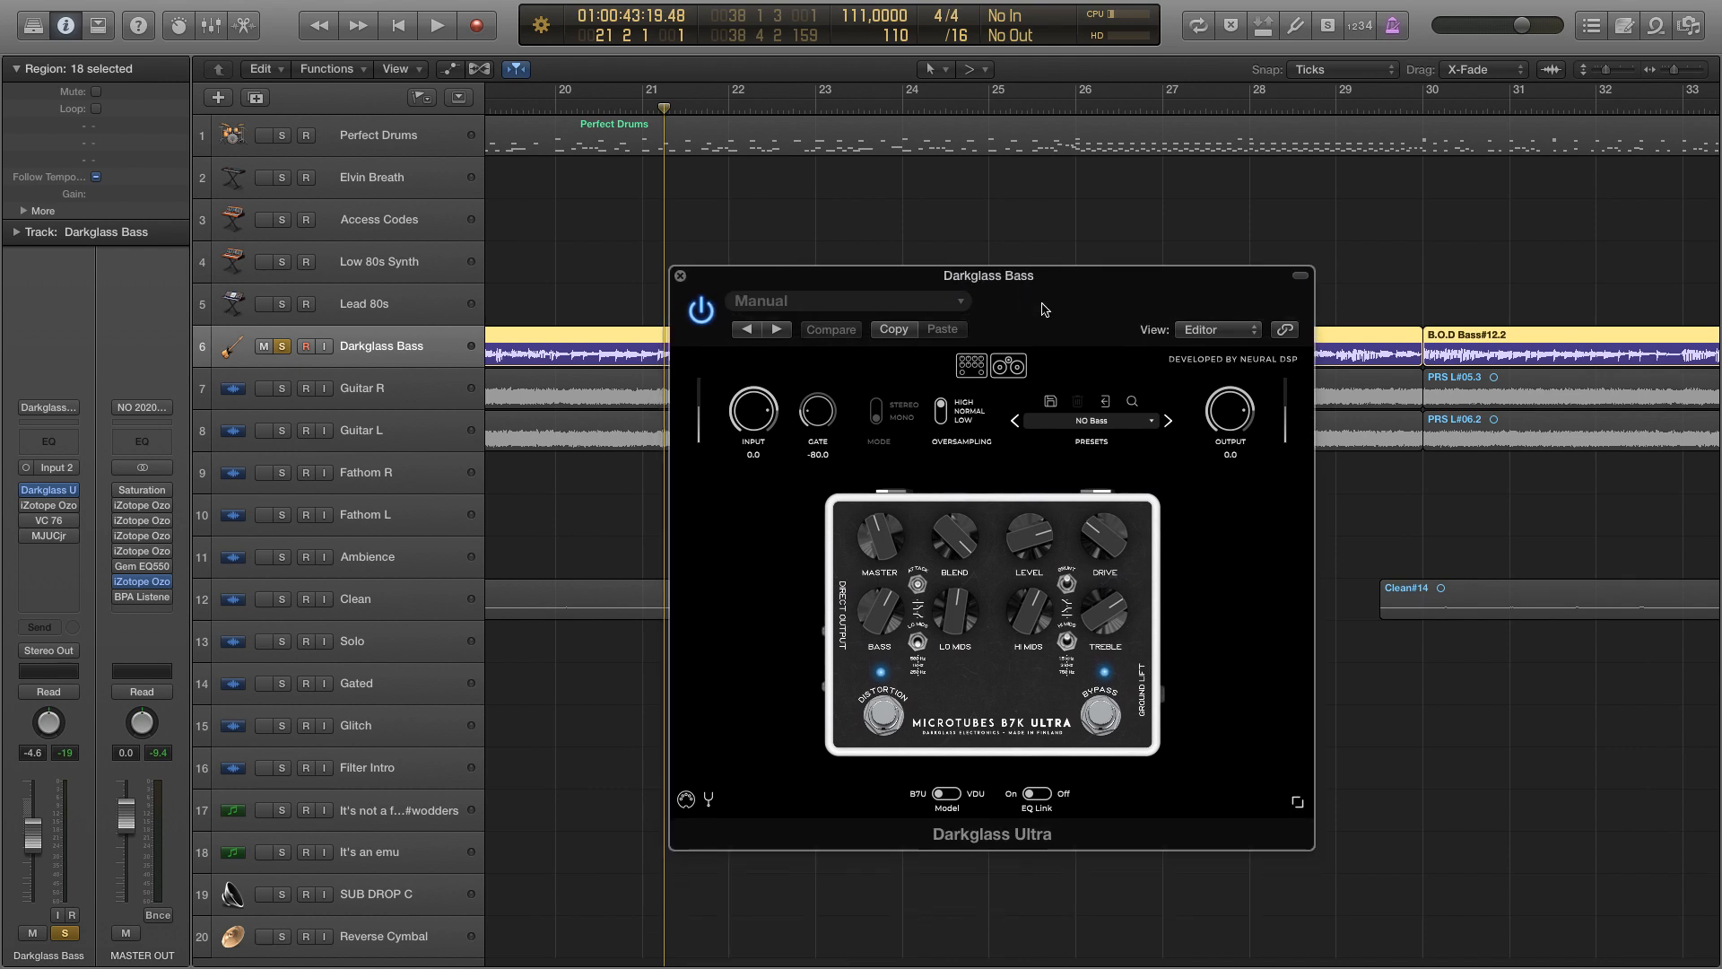
{"action": "key", "text": "space"}
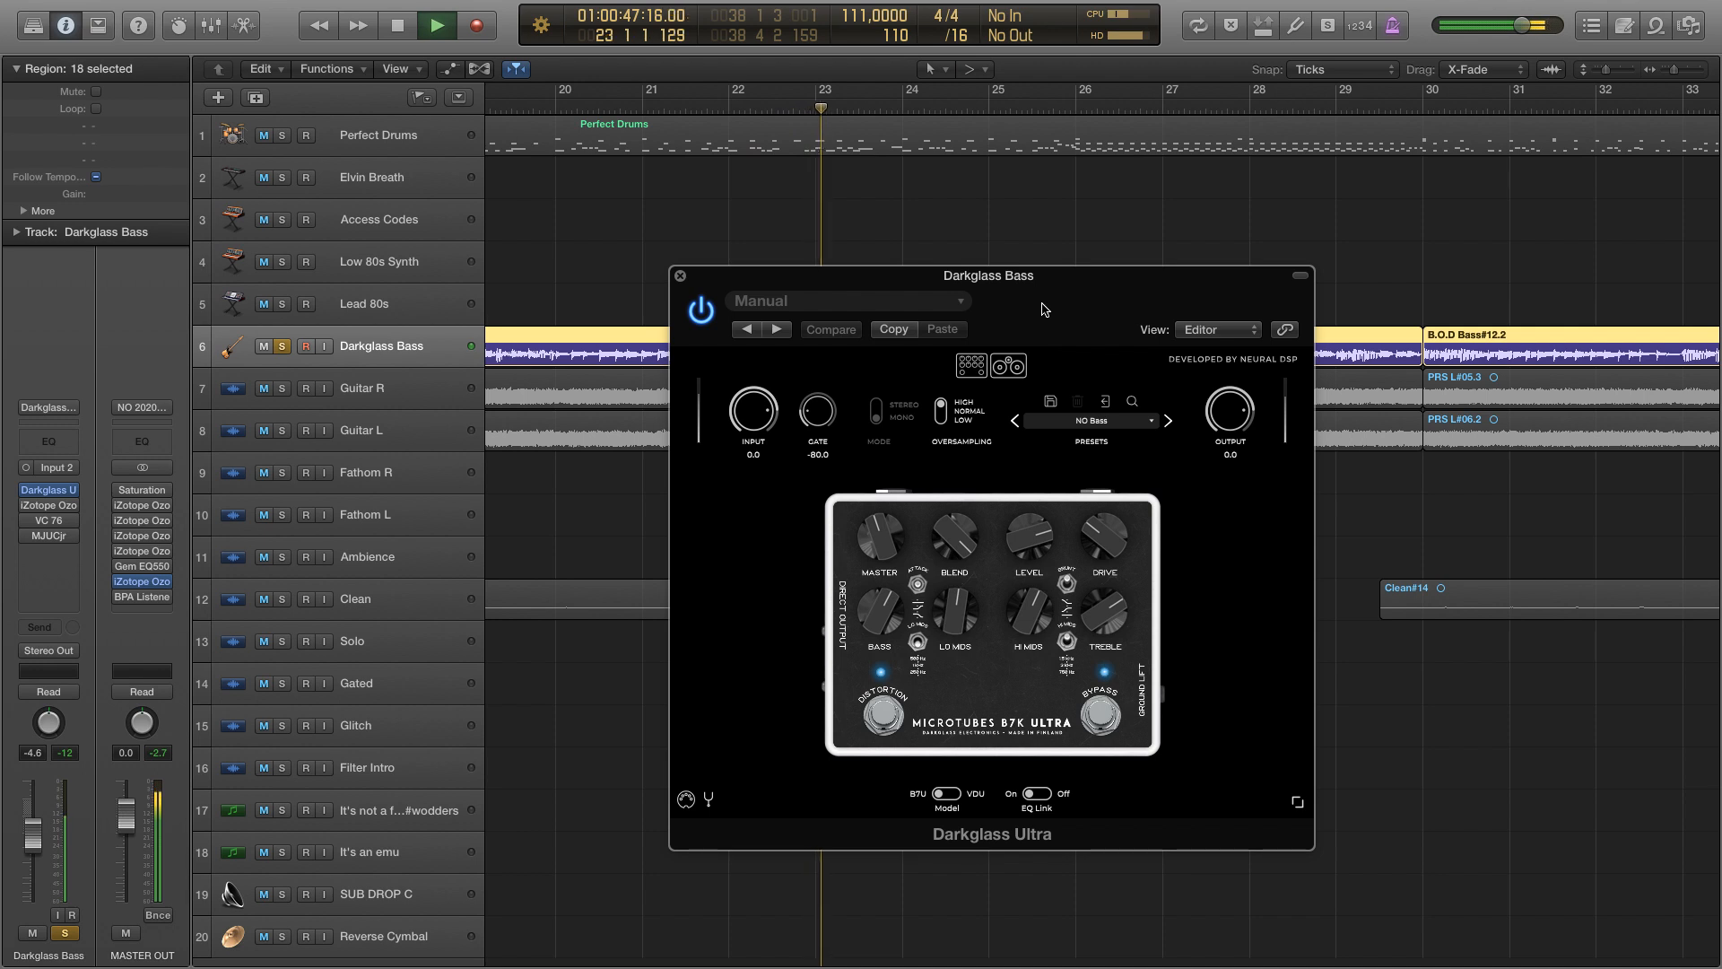
{"action": "left_click", "coordinate": [680, 276]}
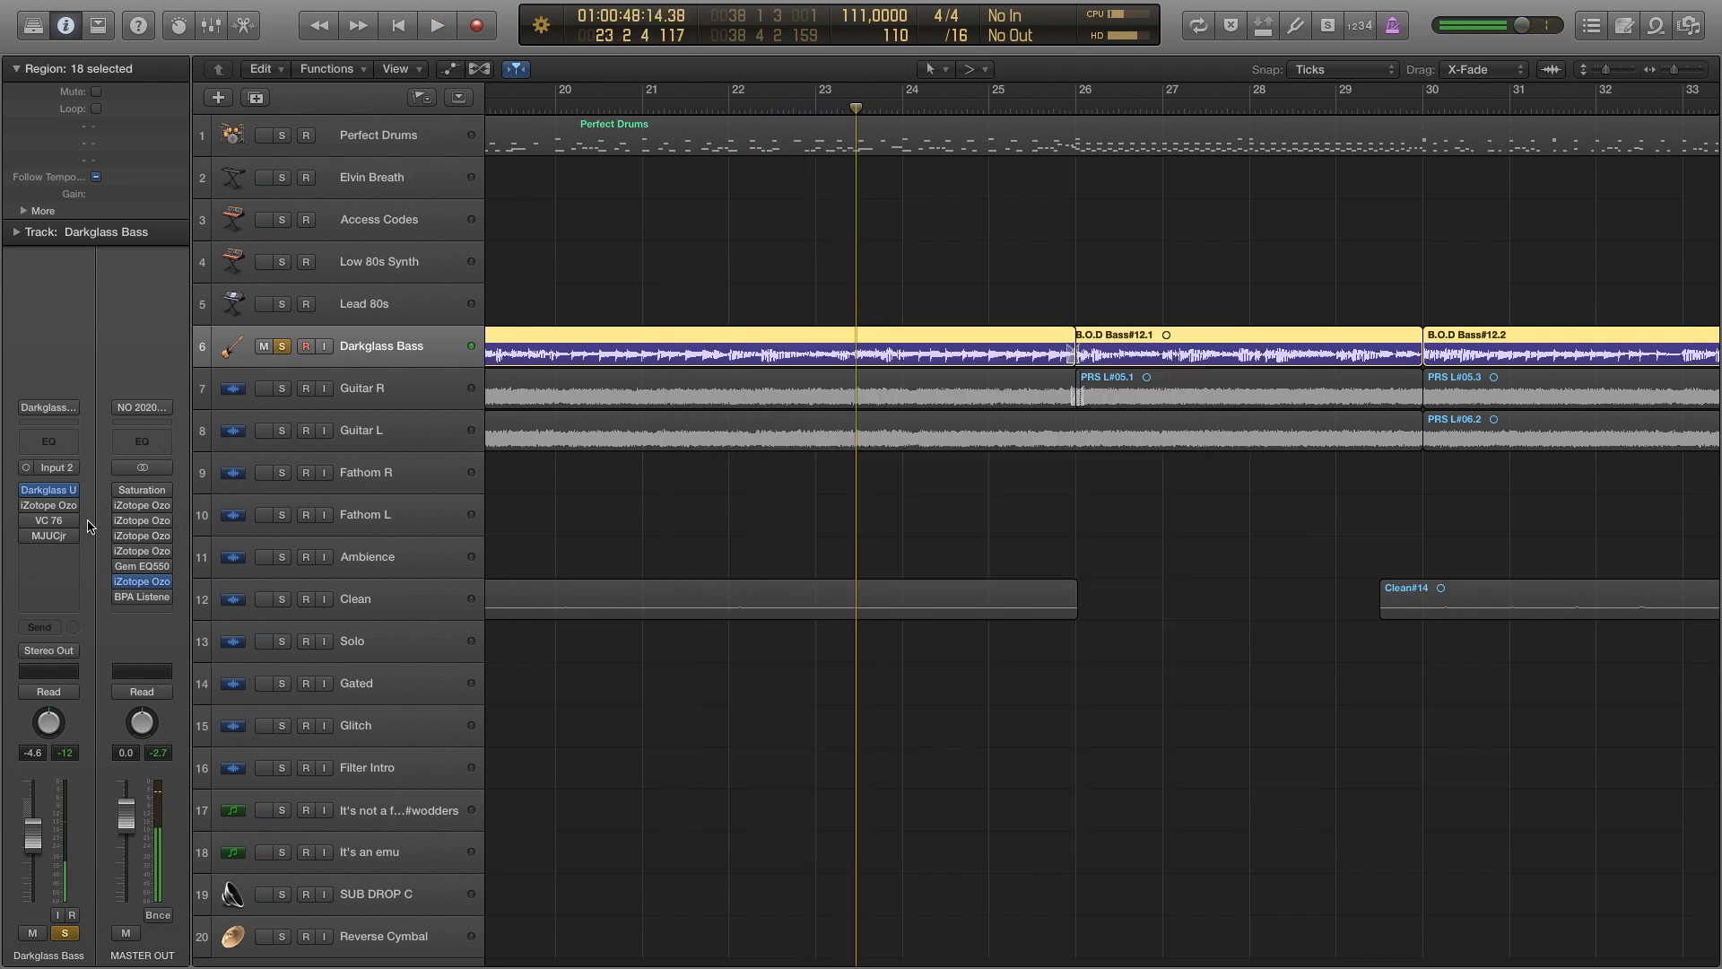
- Enable the Ozone 6 Equalizer on the Darkglass Bass track, listen to its effect, and stop playback
{"action": "left_click_drag", "start_coordinate": [604, 124], "coordinate": [872, 181]}
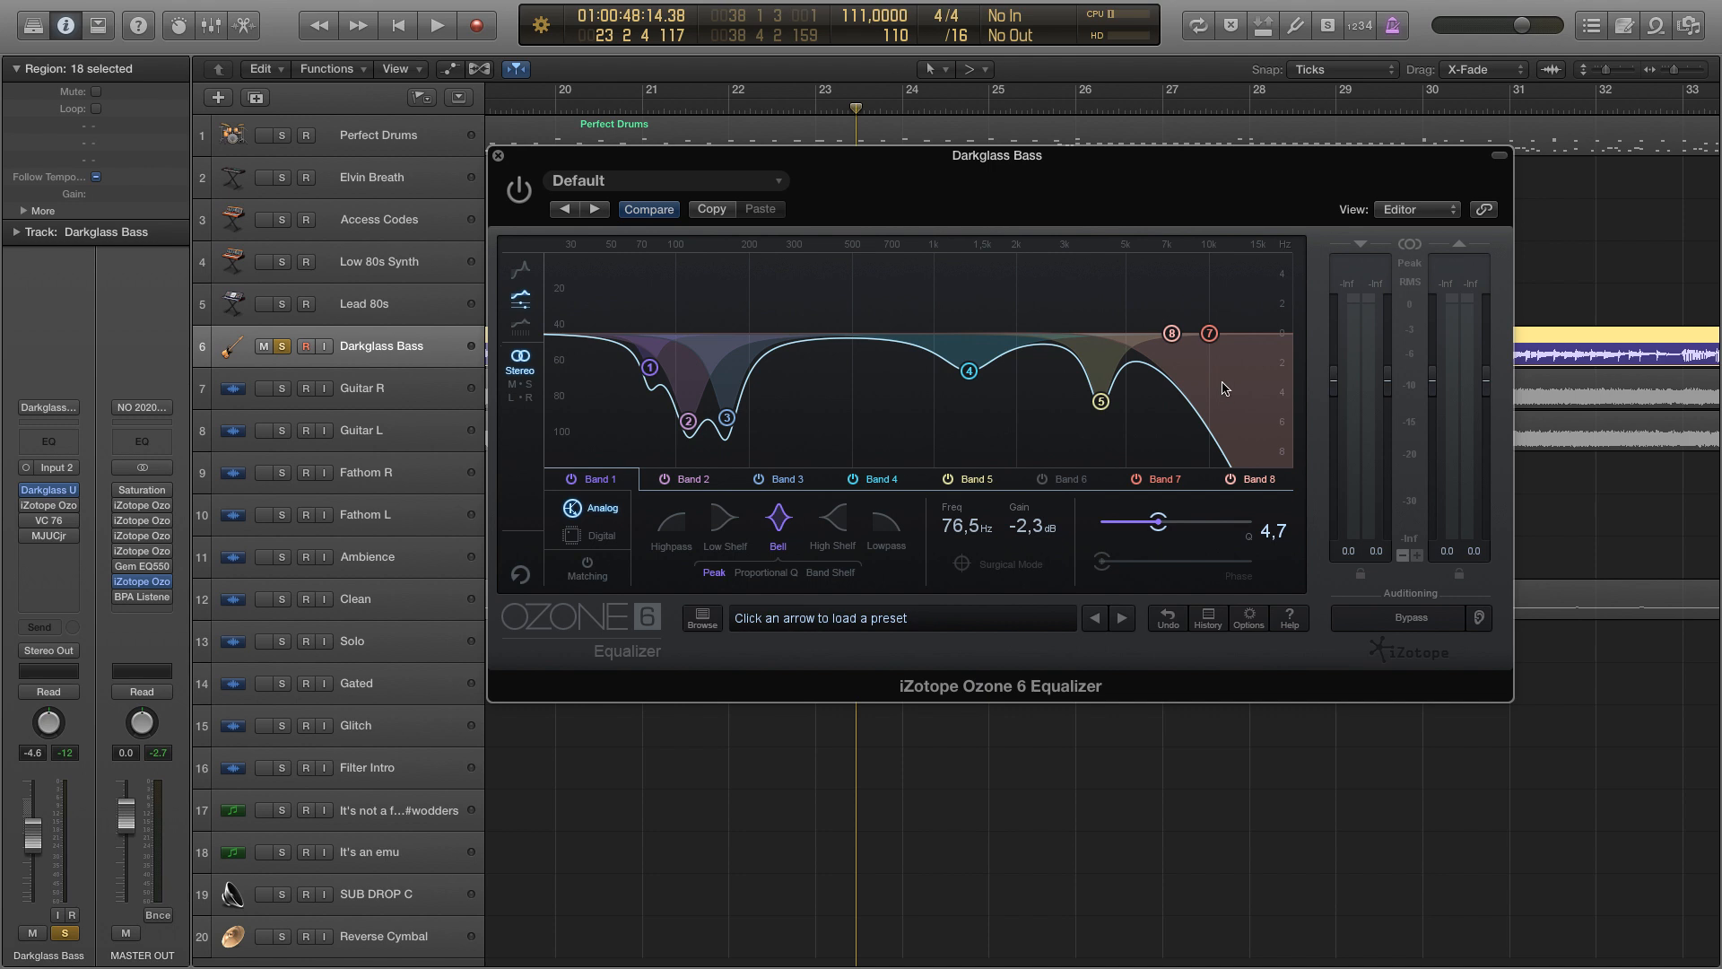
{"action": "left_click_drag", "start_coordinate": [894, 180], "coordinate": [927, 166]}
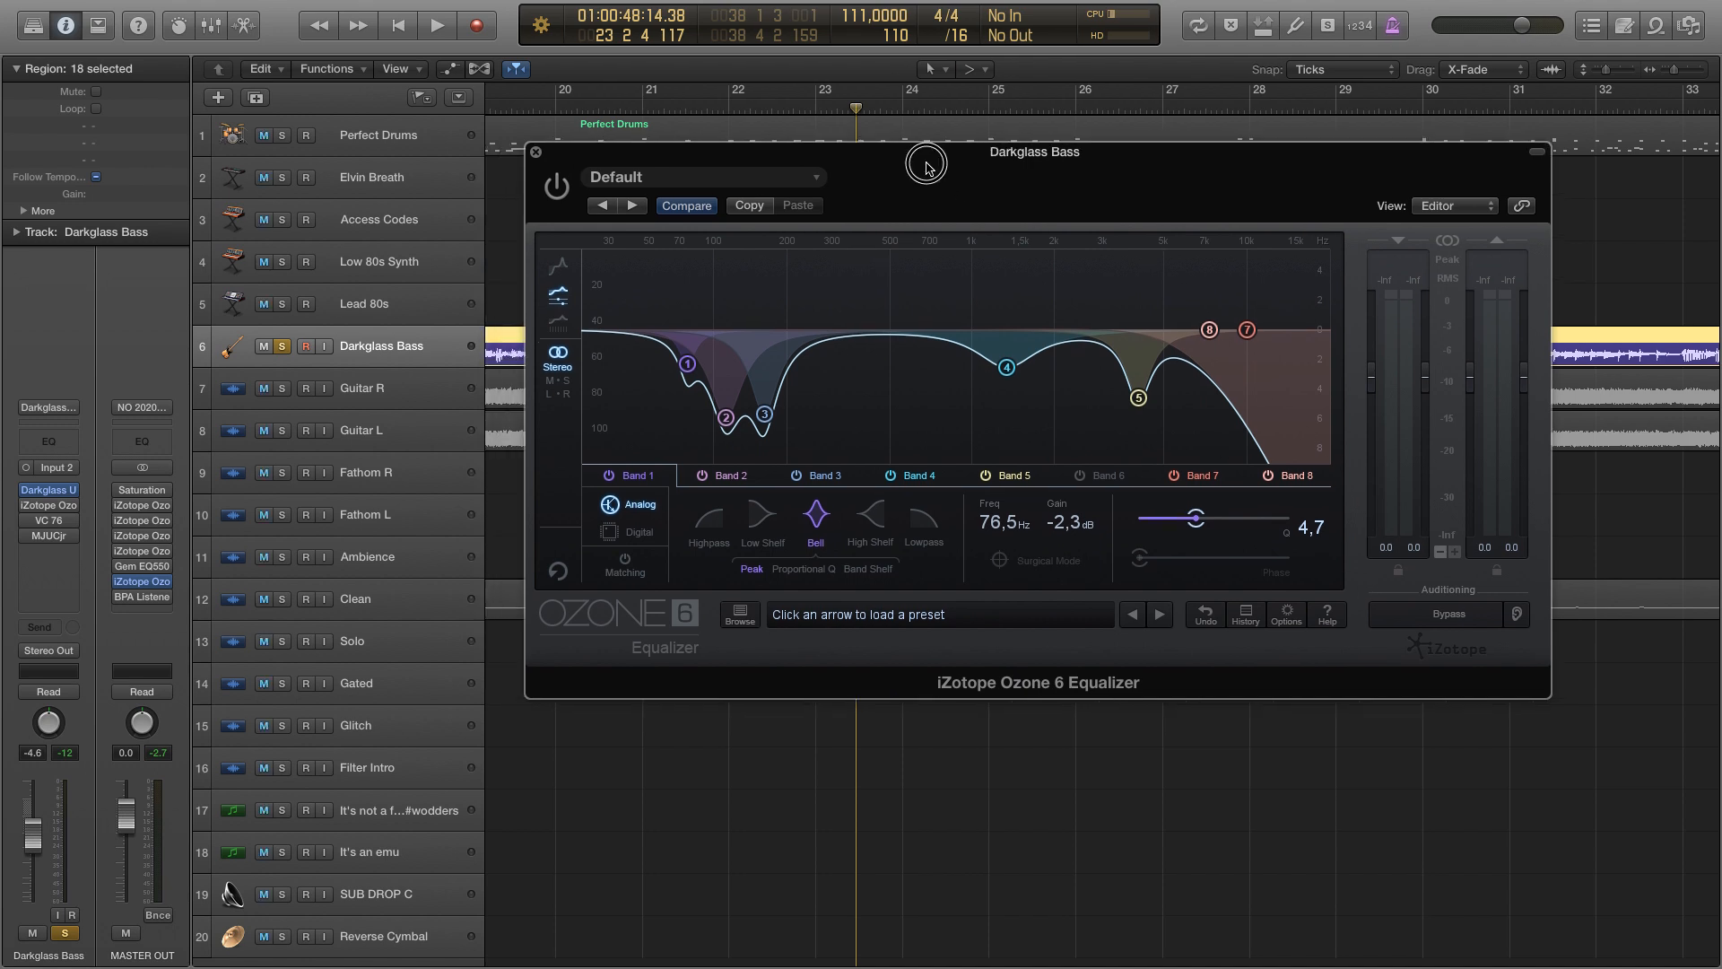
{"action": "left_click", "coordinate": [558, 188]}
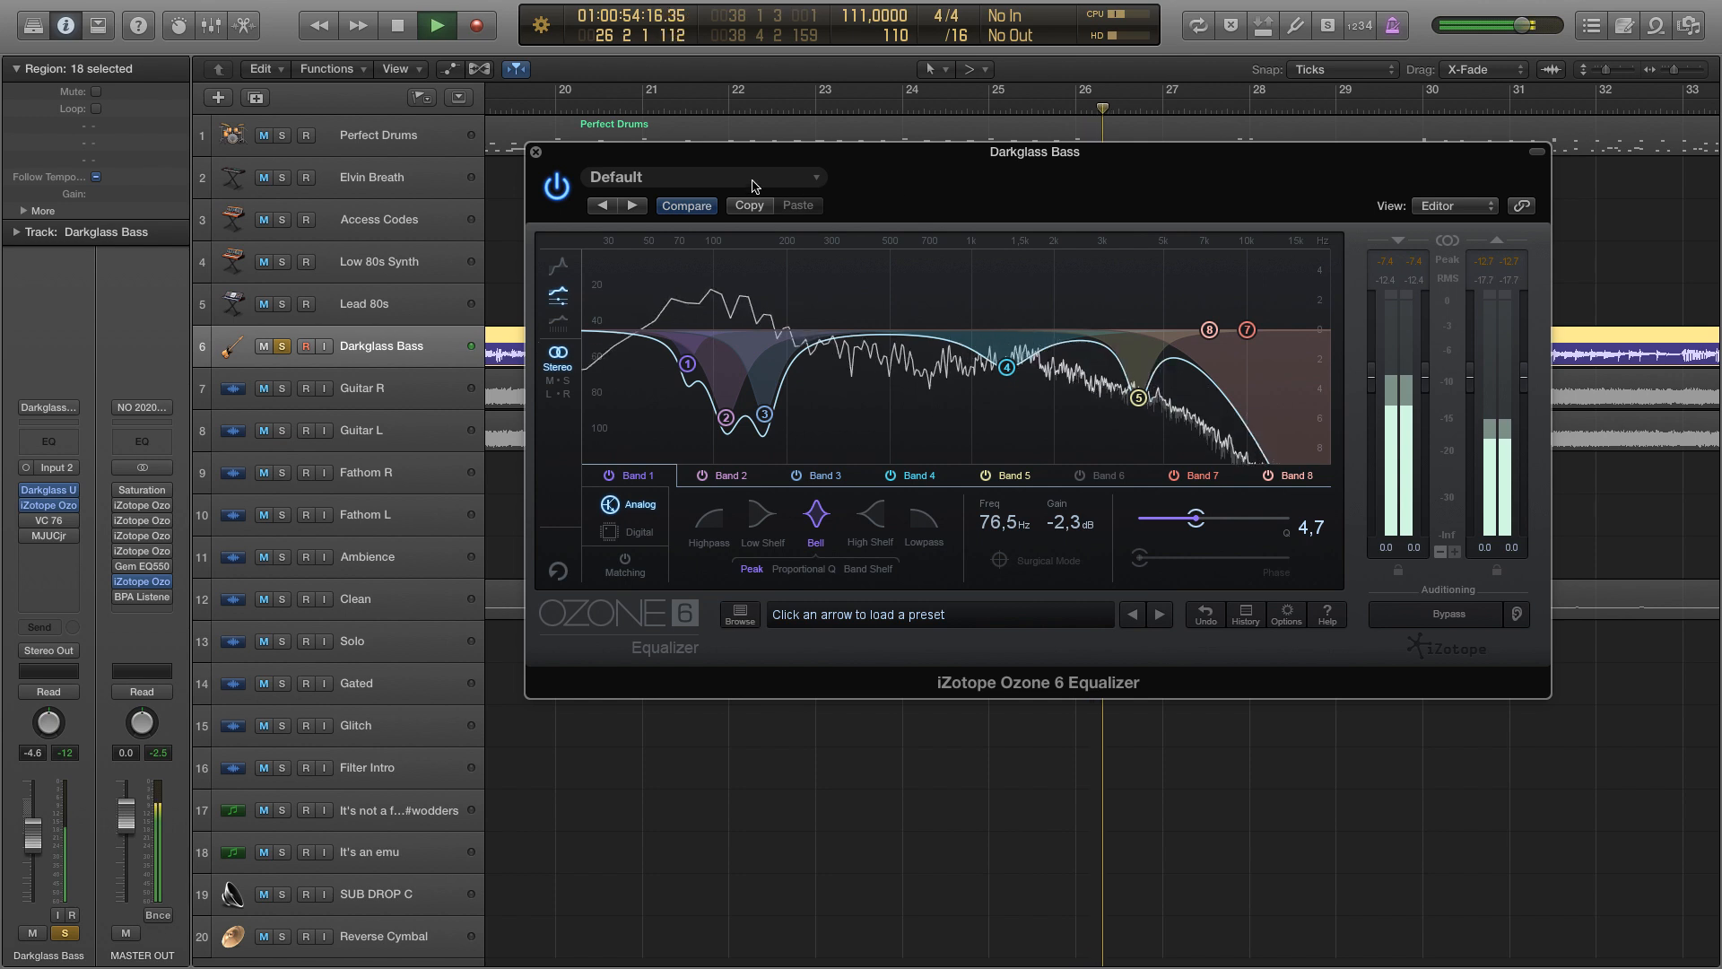
{"action": "key", "text": "space"}
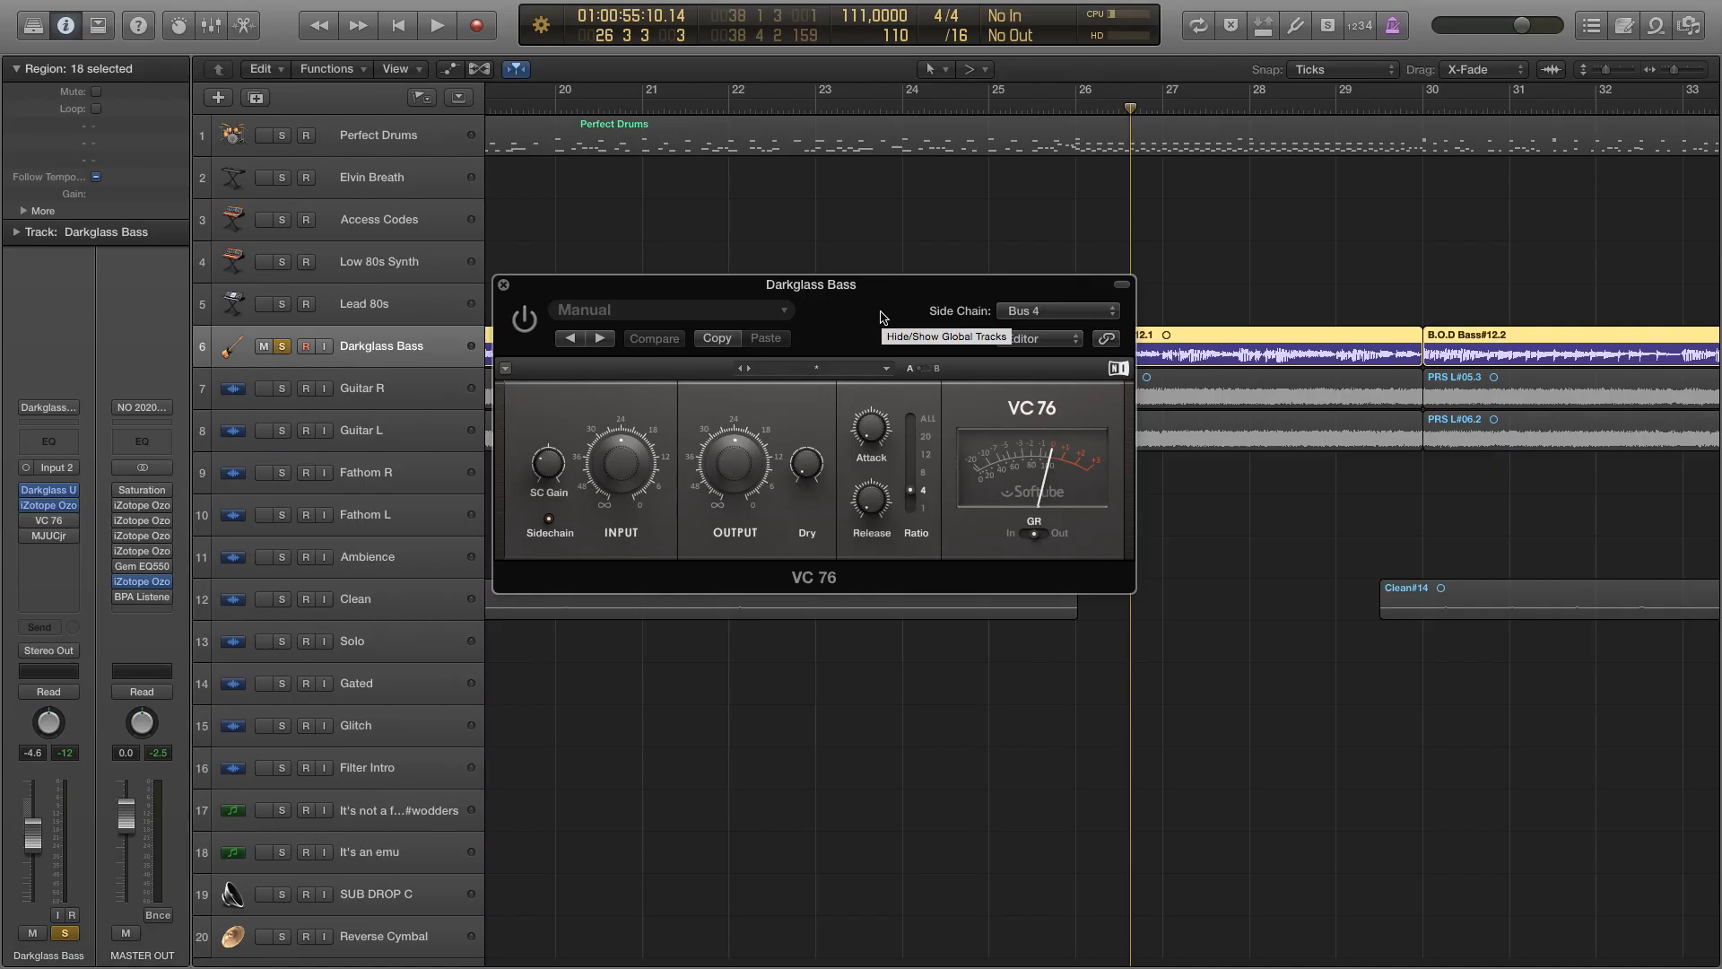
- Choose Bus 4 as the side-chain source of the VC 76 compressor on the Darkglass Bass track
{"action": "left_click_drag", "start_coordinate": [883, 316], "coordinate": [897, 324]}
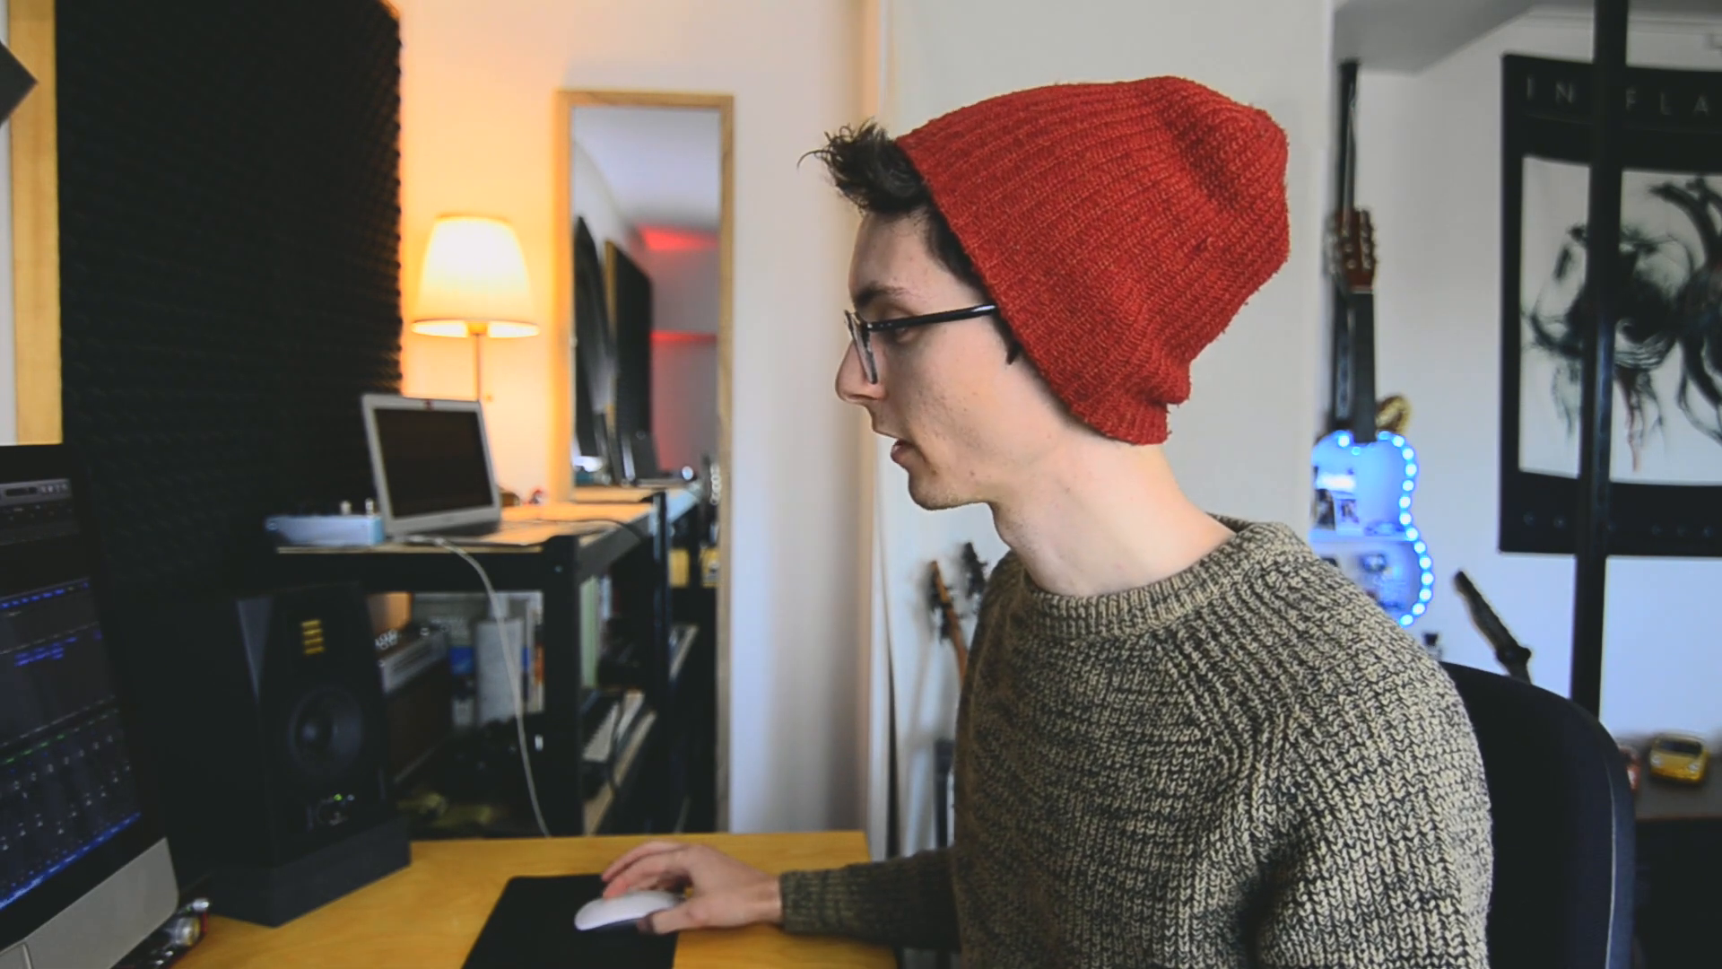
{"action": "scroll", "coordinate": [1254, 752], "scroll_direction": "right", "scroll_amount": 2}
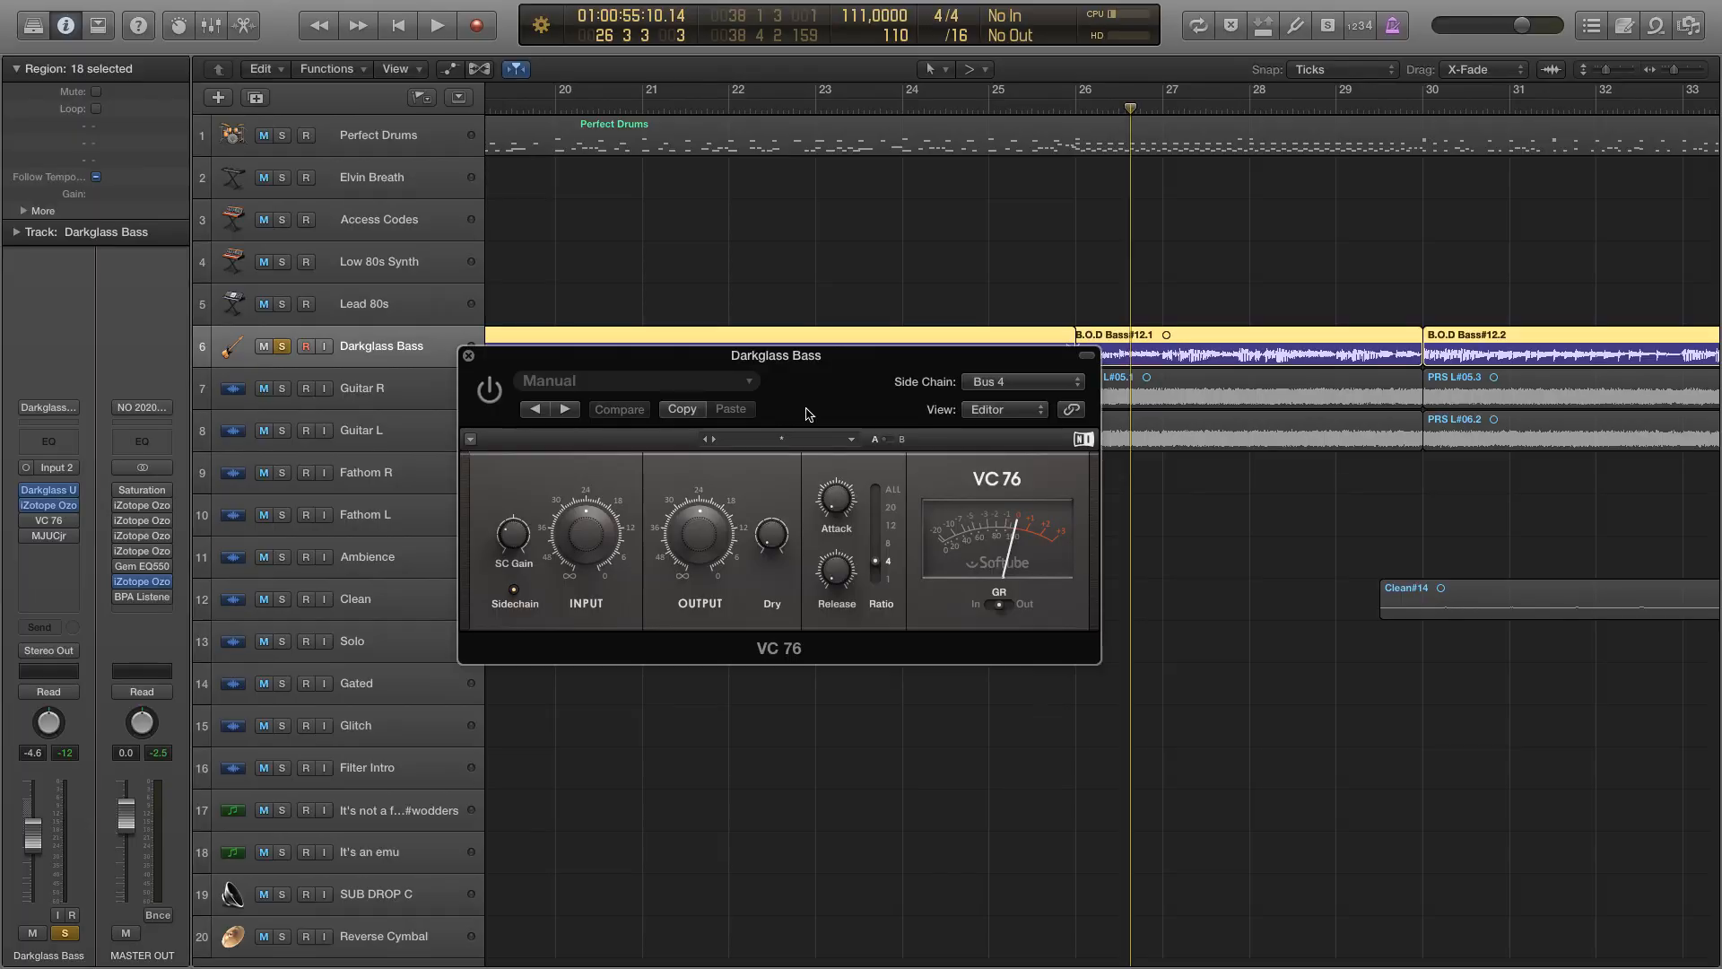
{"action": "left_click", "coordinate": [985, 384]}
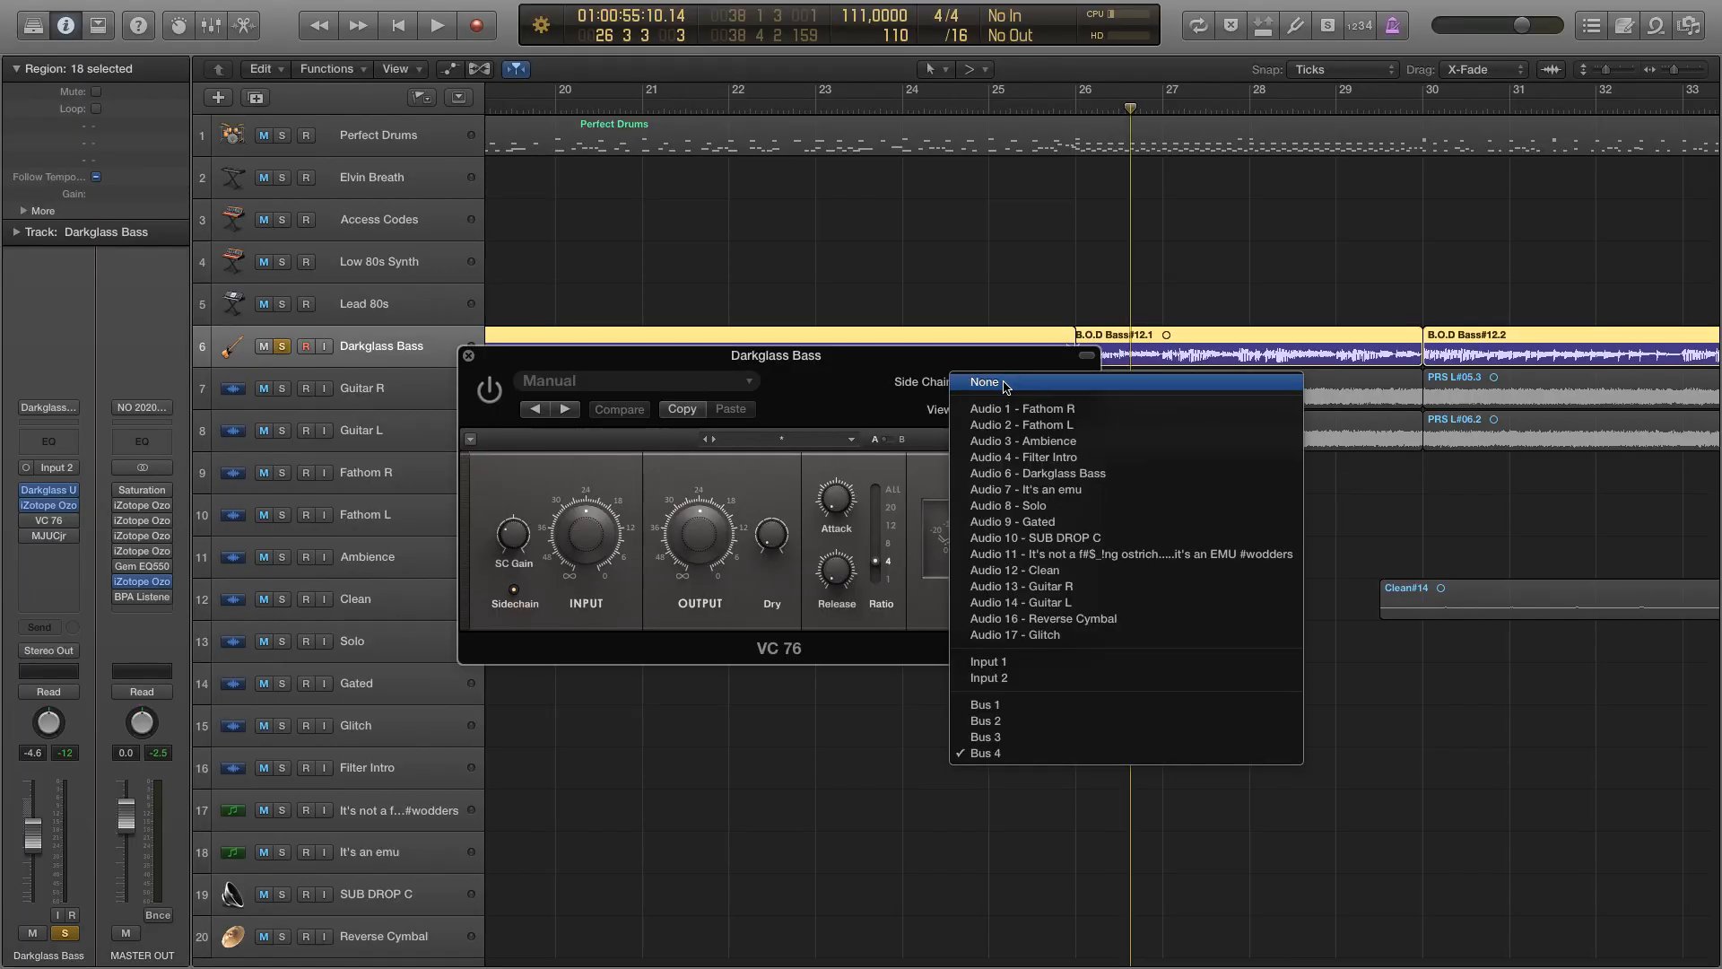
{"action": "left_click", "coordinate": [1020, 758]}
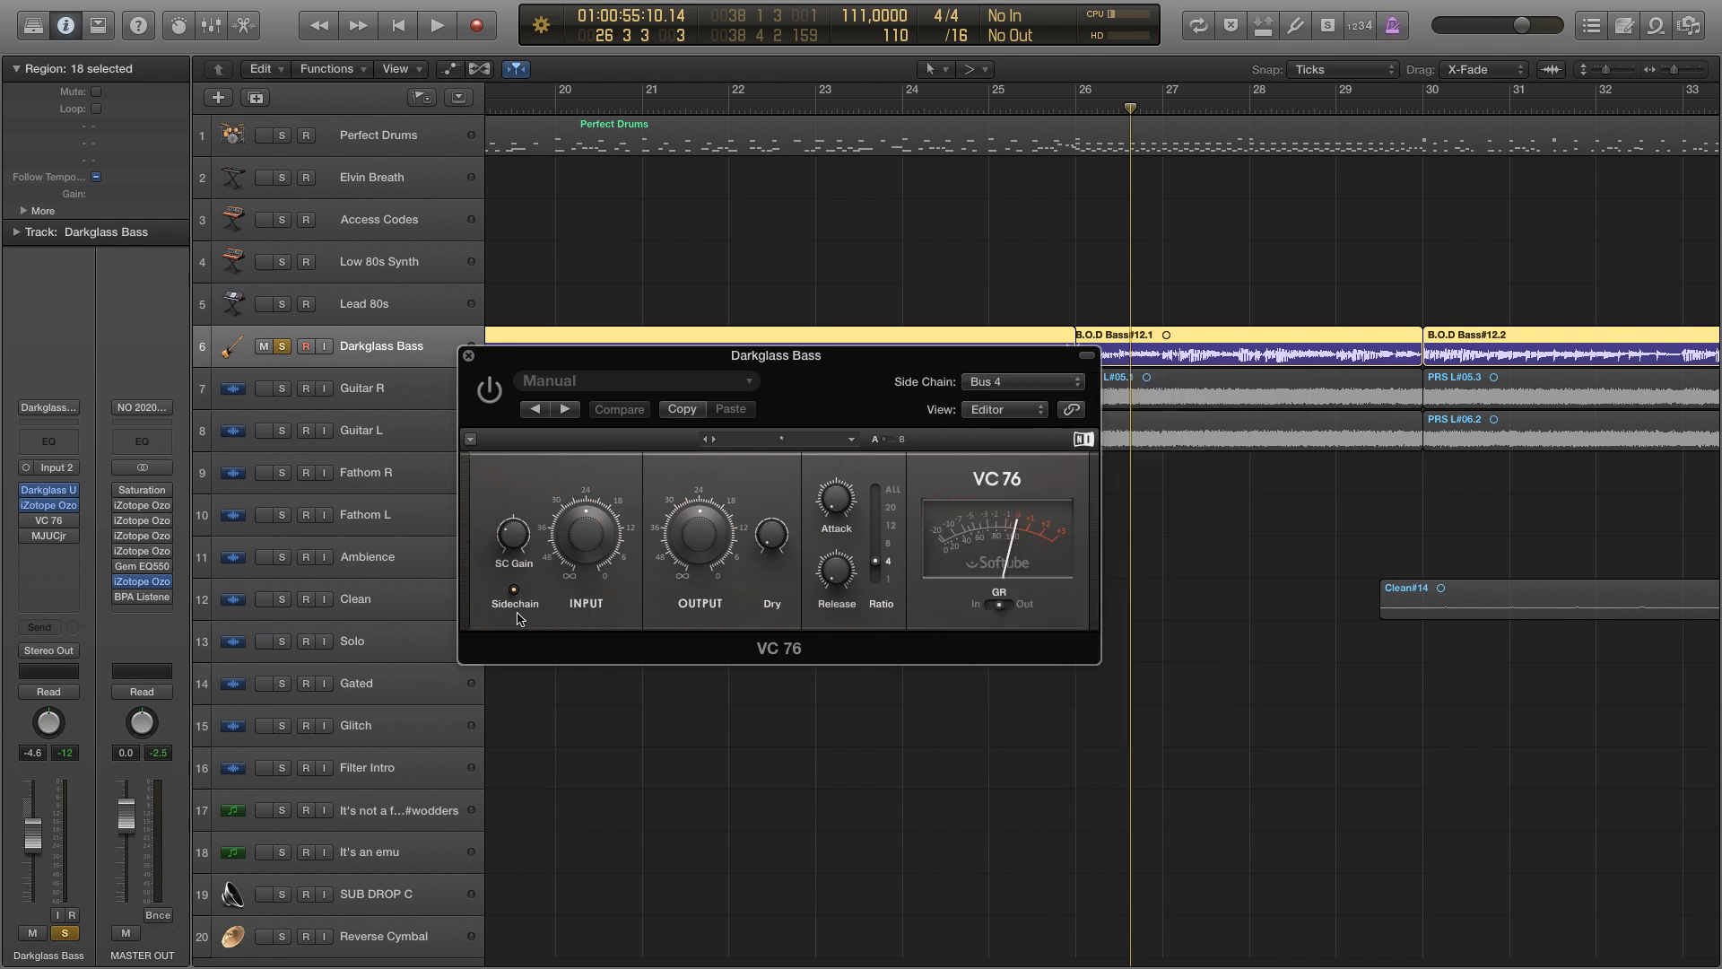
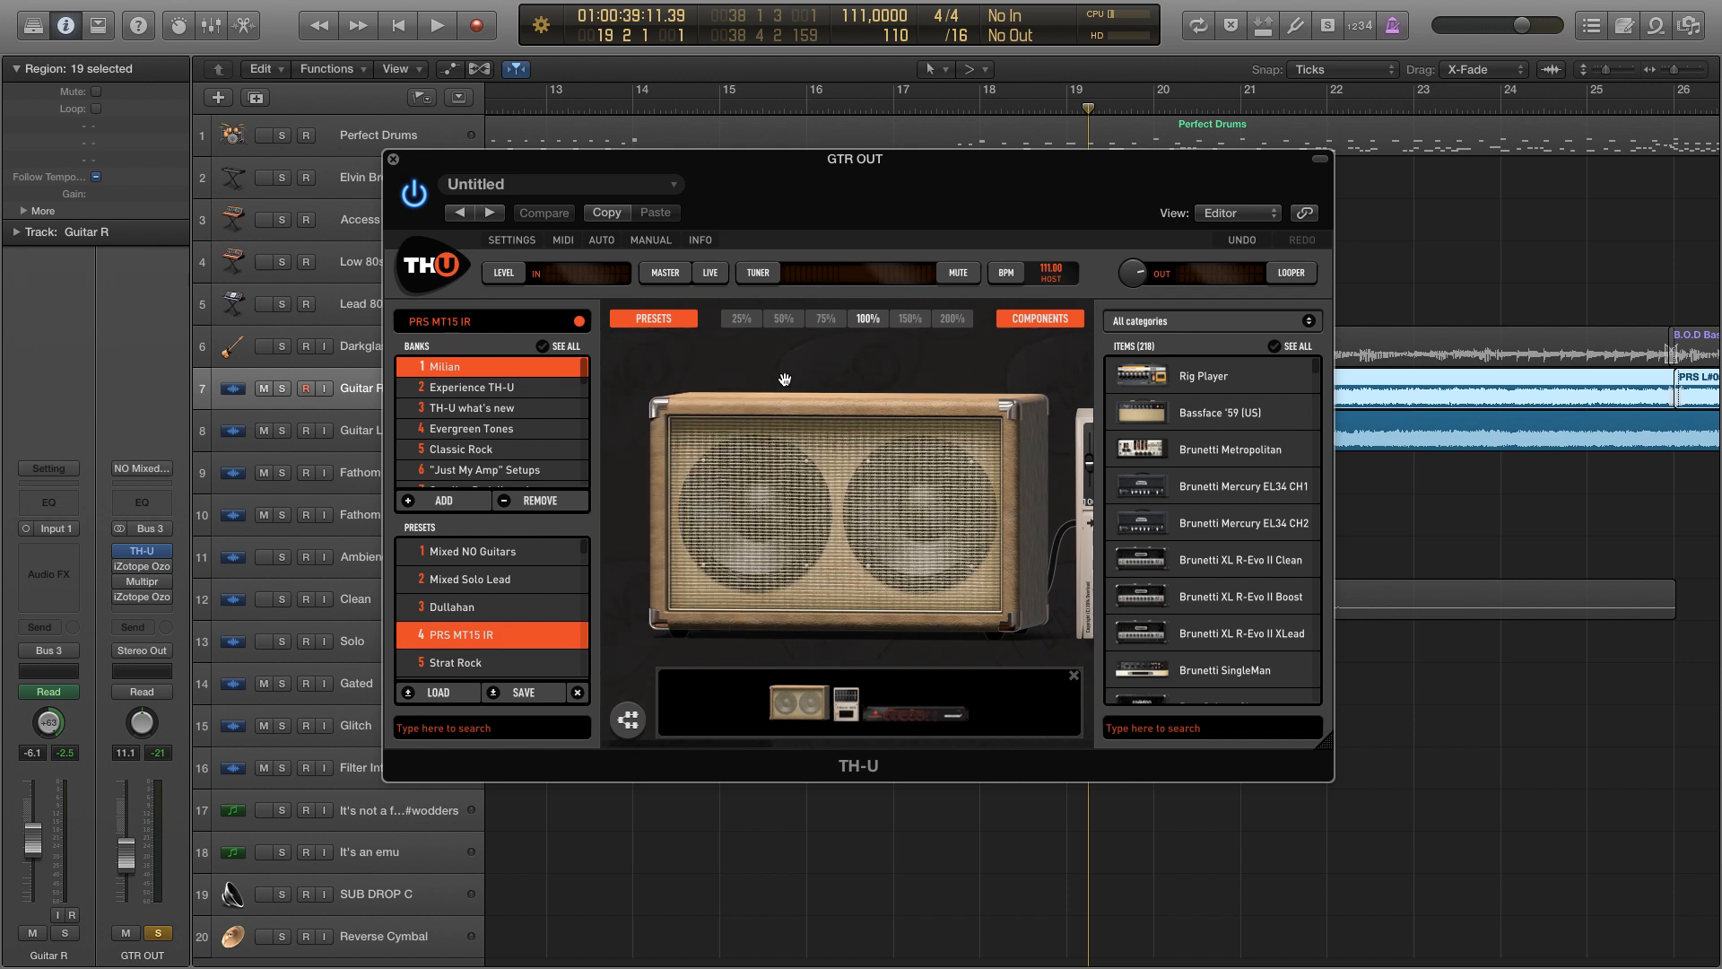
- Examine the TH-U chain on GTR OUT, viewing the Cabinet IR settings and the 7-Band GEQ pedal
{"action": "left_click", "coordinate": [826, 489]}
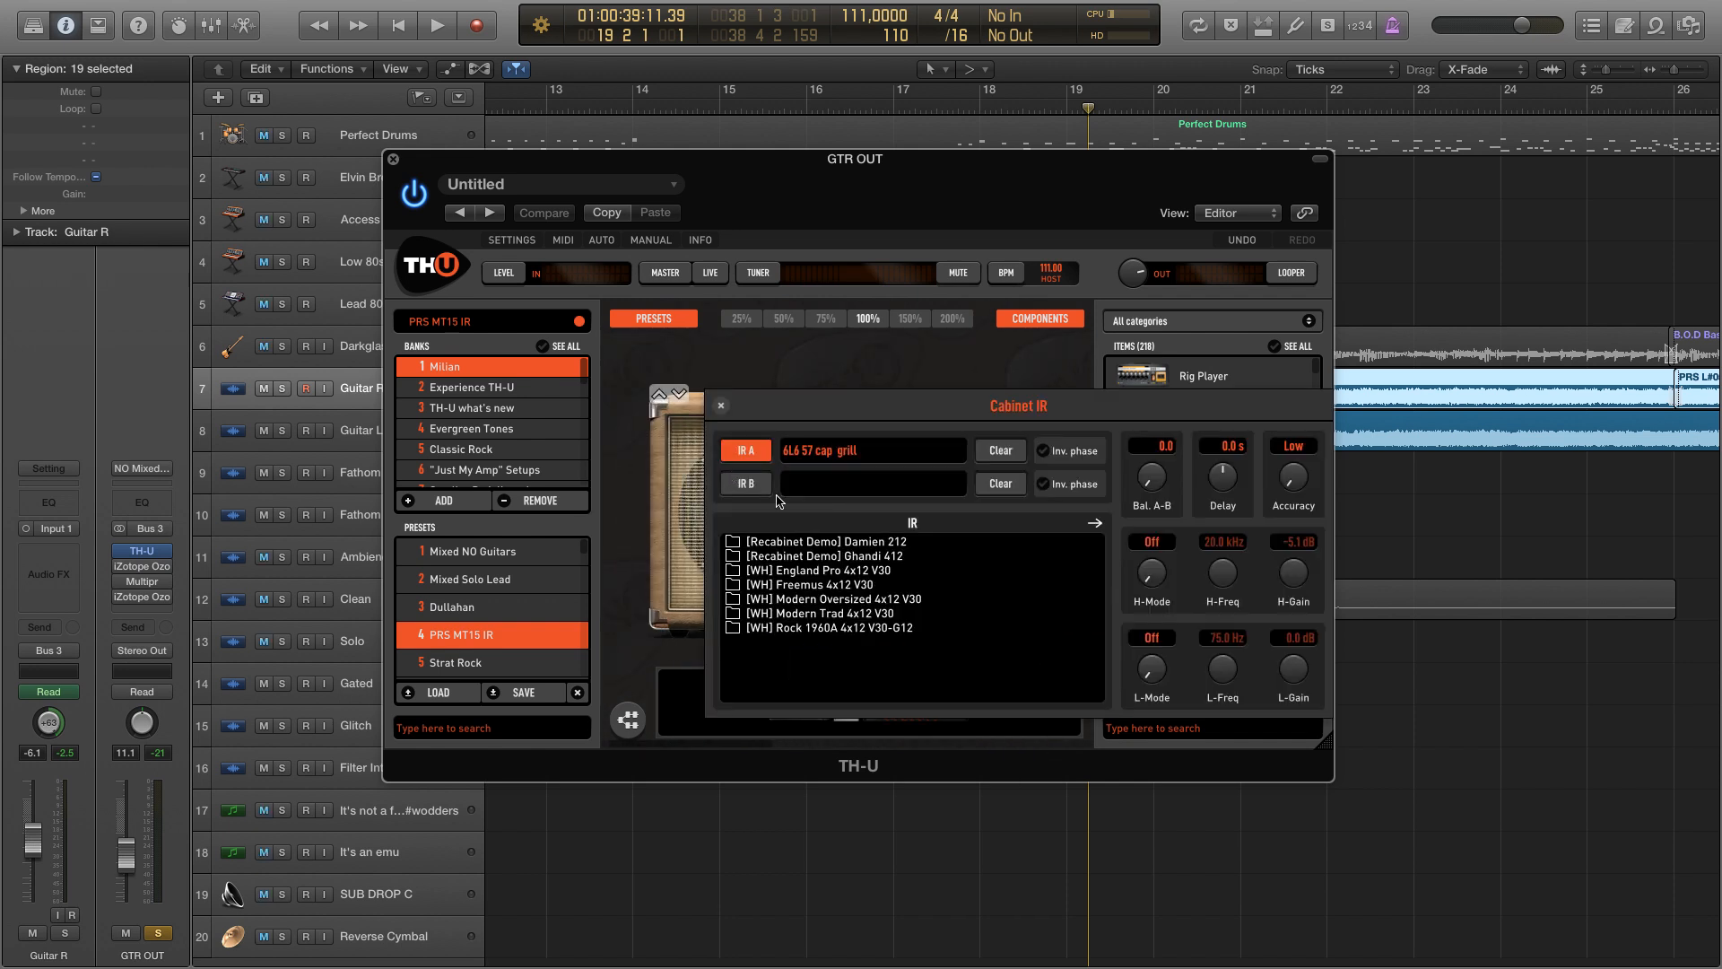
{"action": "double_click", "coordinate": [863, 557]}
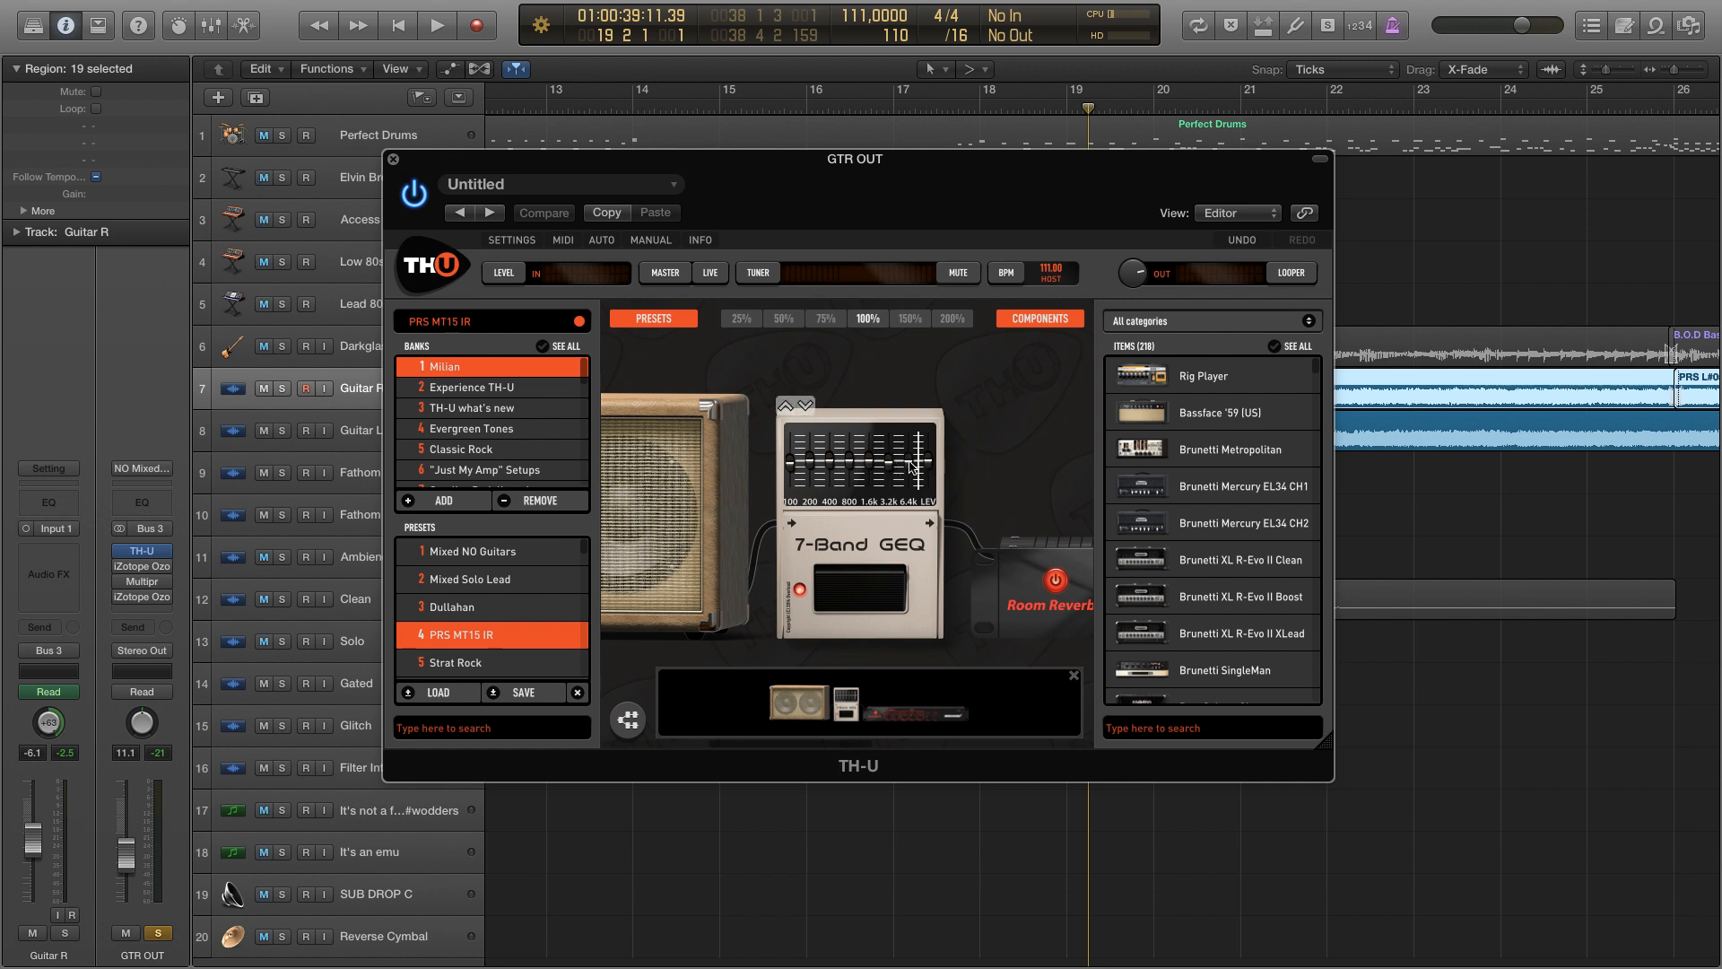
{"action": "scroll", "coordinate": [982, 434], "scroll_direction": "right", "scroll_amount": 5}
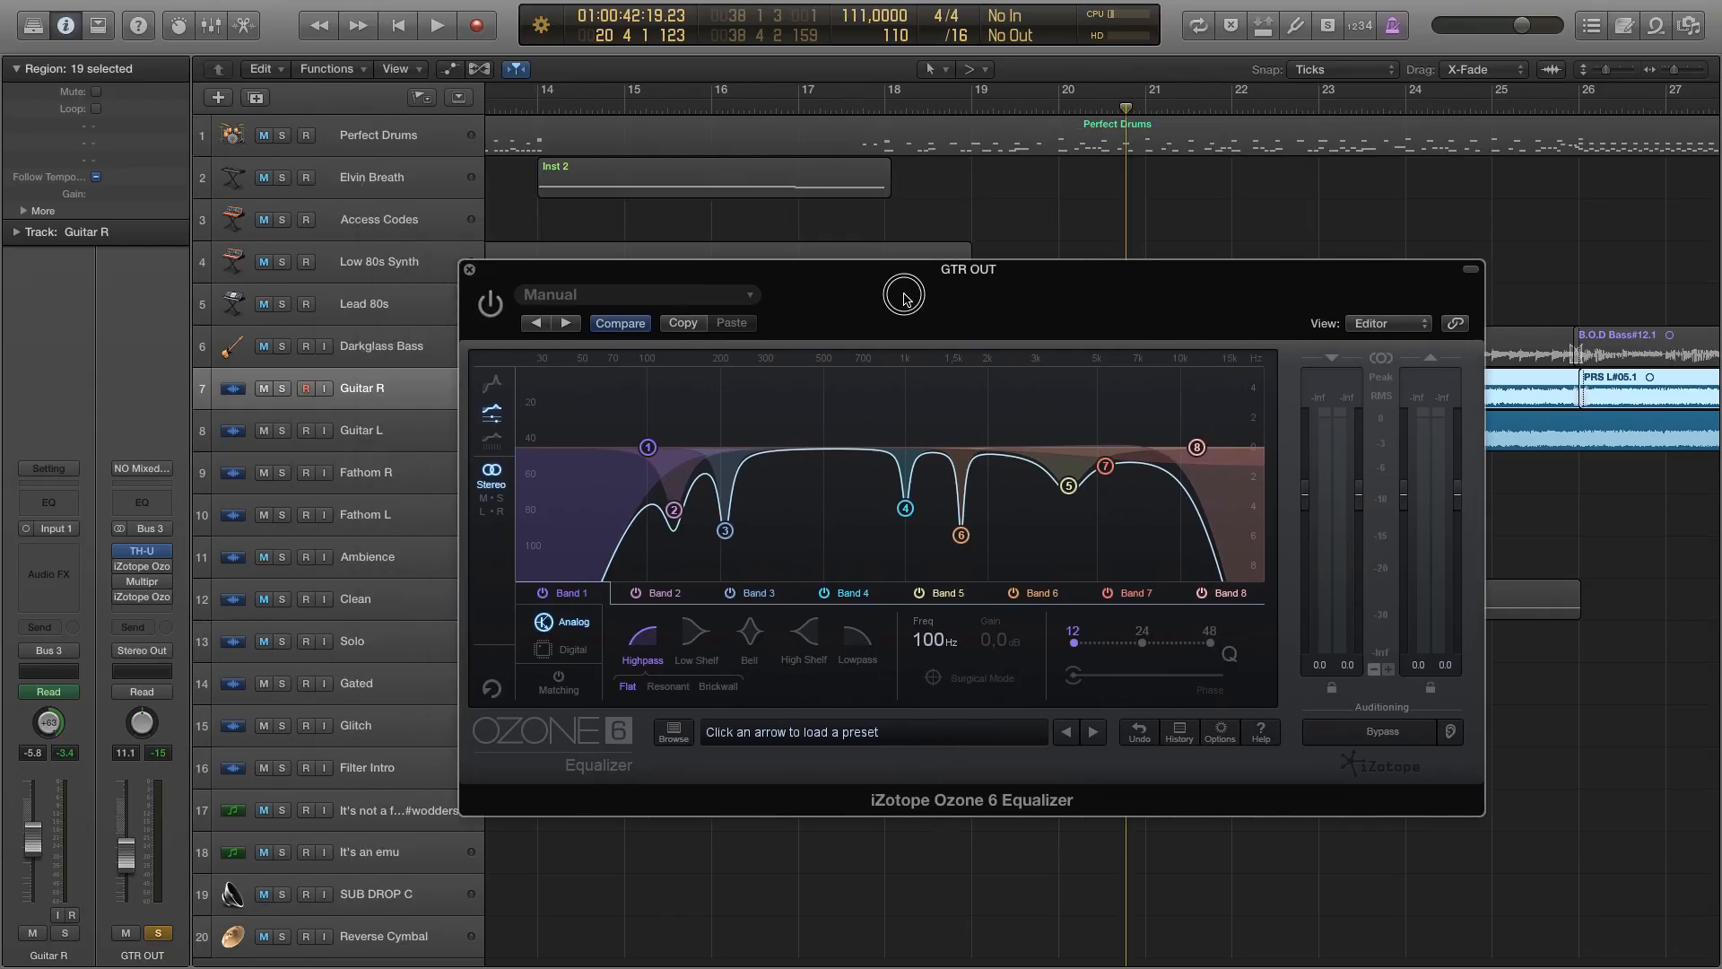
- Boost Band 2 and Band 3 of the GTR OUT equalizer for listening, raising Band 3 to 14.3 dB, and cut Band 3 again
{"action": "left_click_drag", "start_coordinate": [904, 299], "coordinate": [901, 215]}
{"action": "left_click_drag", "start_coordinate": [1025, 207], "coordinate": [1040, 289]}
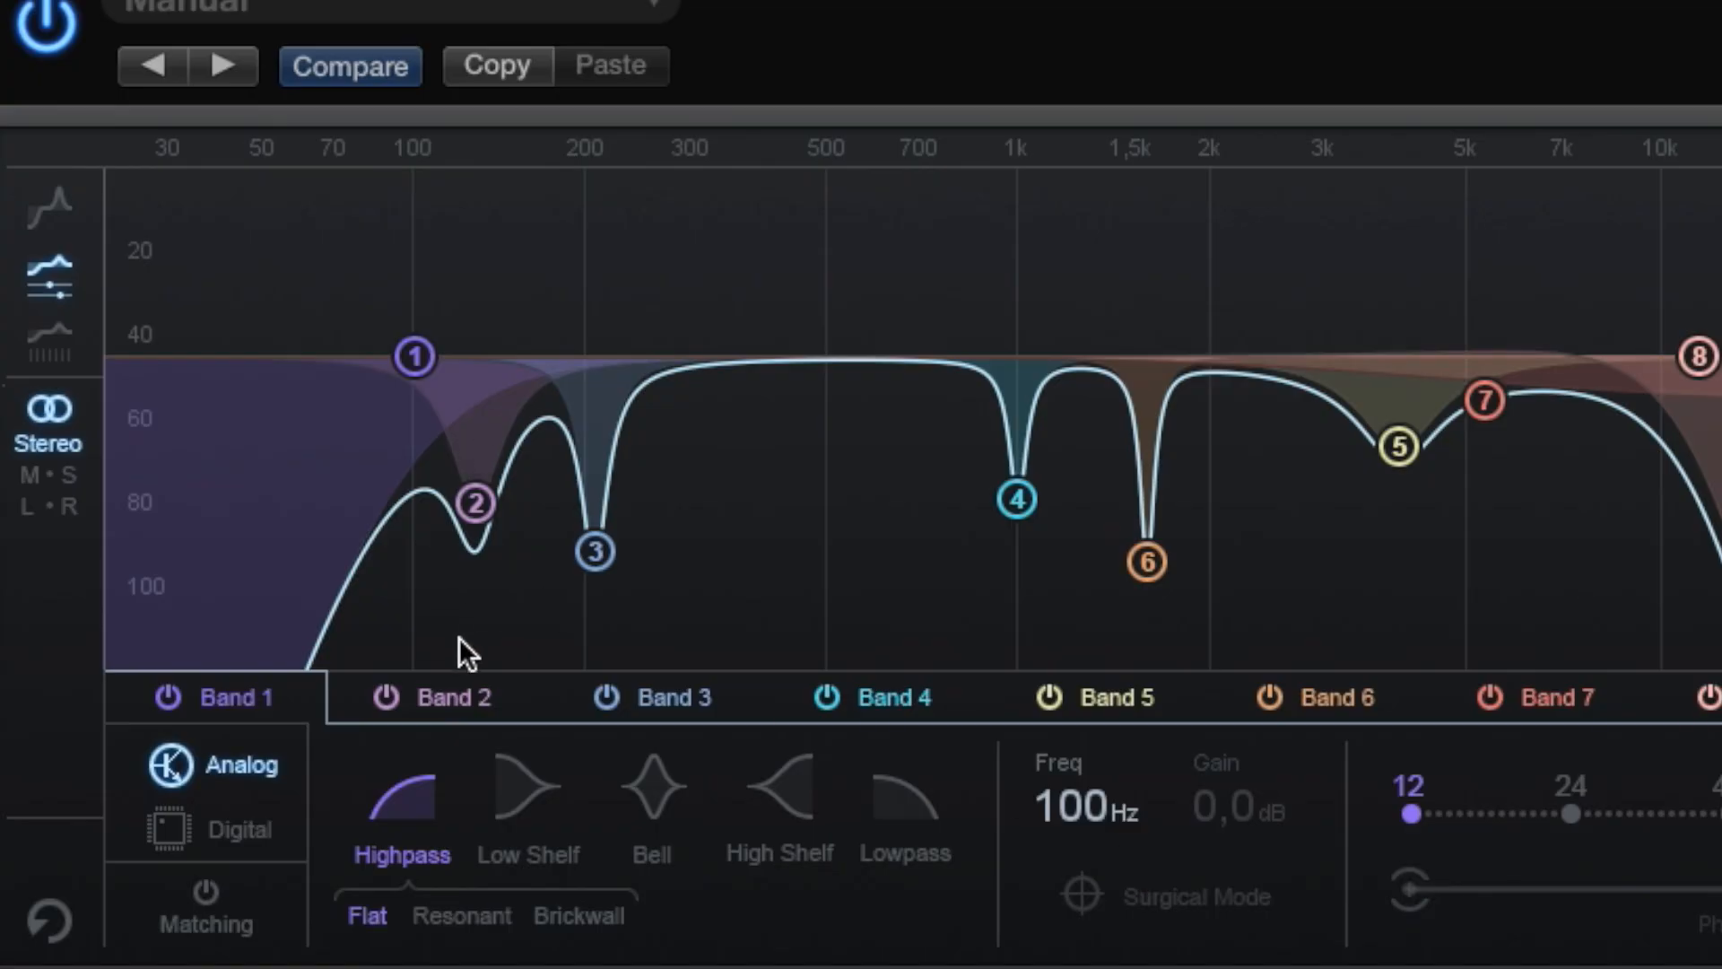
{"action": "left_click", "coordinate": [490, 699]}
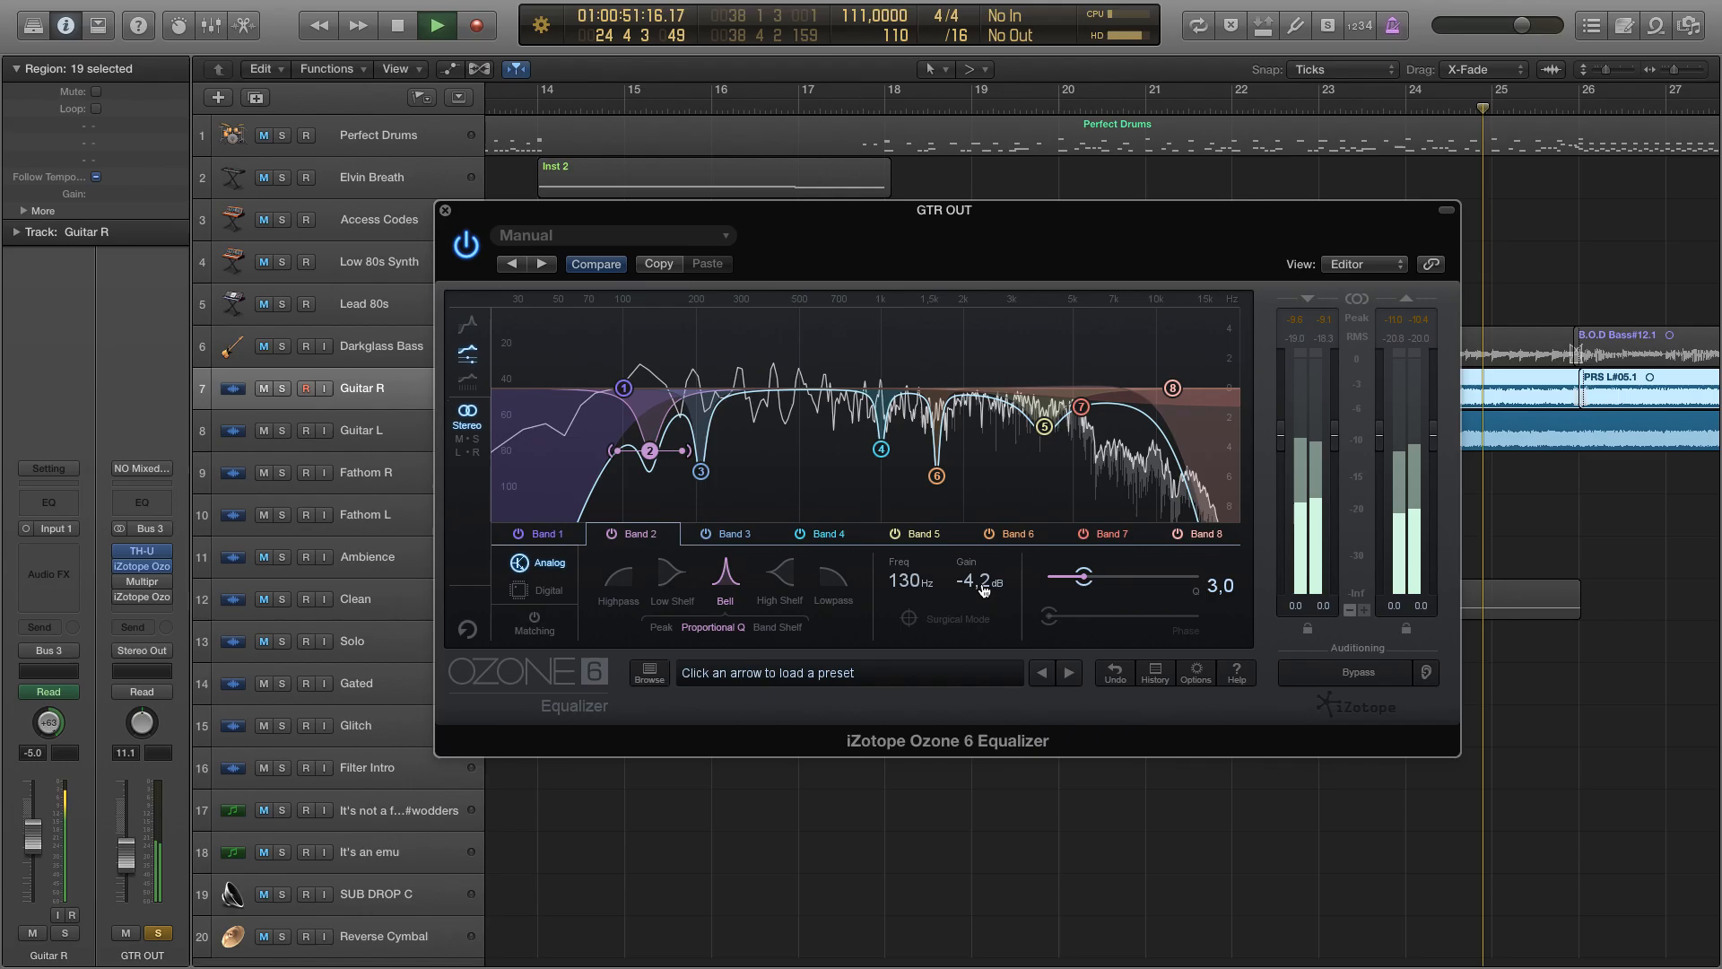
{"action": "left_click_drag", "start_coordinate": [1225, 835], "coordinate": [1214, 493]}
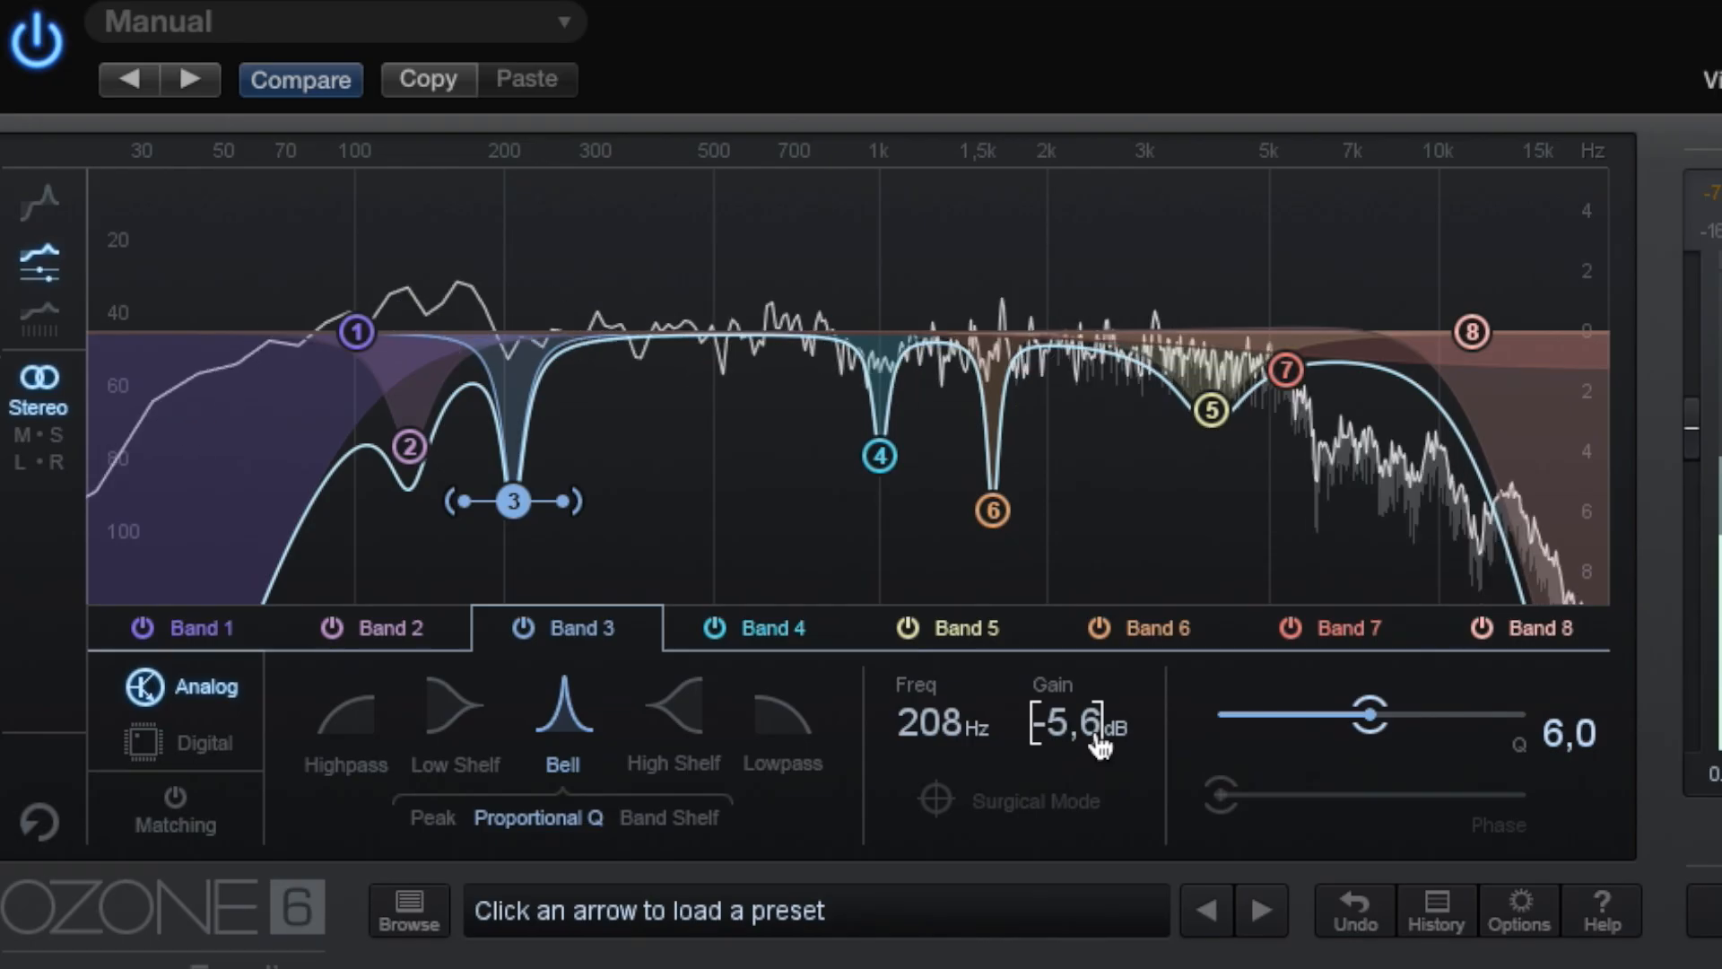
{"action": "left_click_drag", "start_coordinate": [981, 579], "coordinate": [959, 388]}
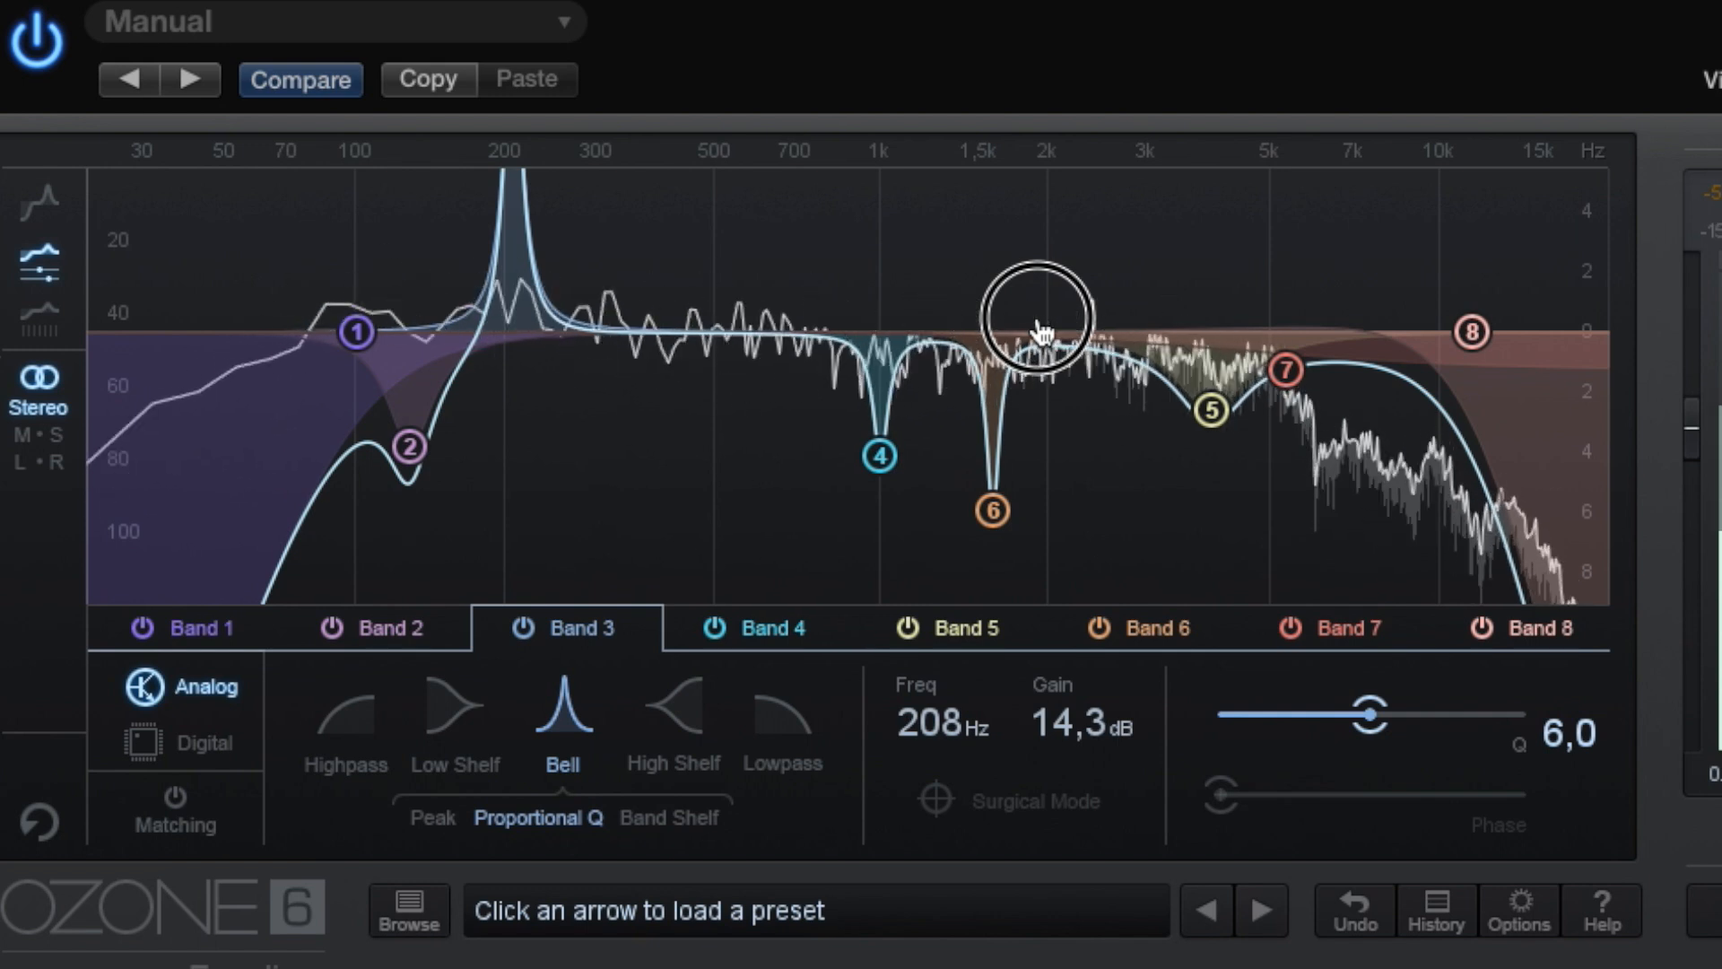
{"action": "left_click_drag", "start_coordinate": [1040, 332], "coordinate": [1059, 663]}
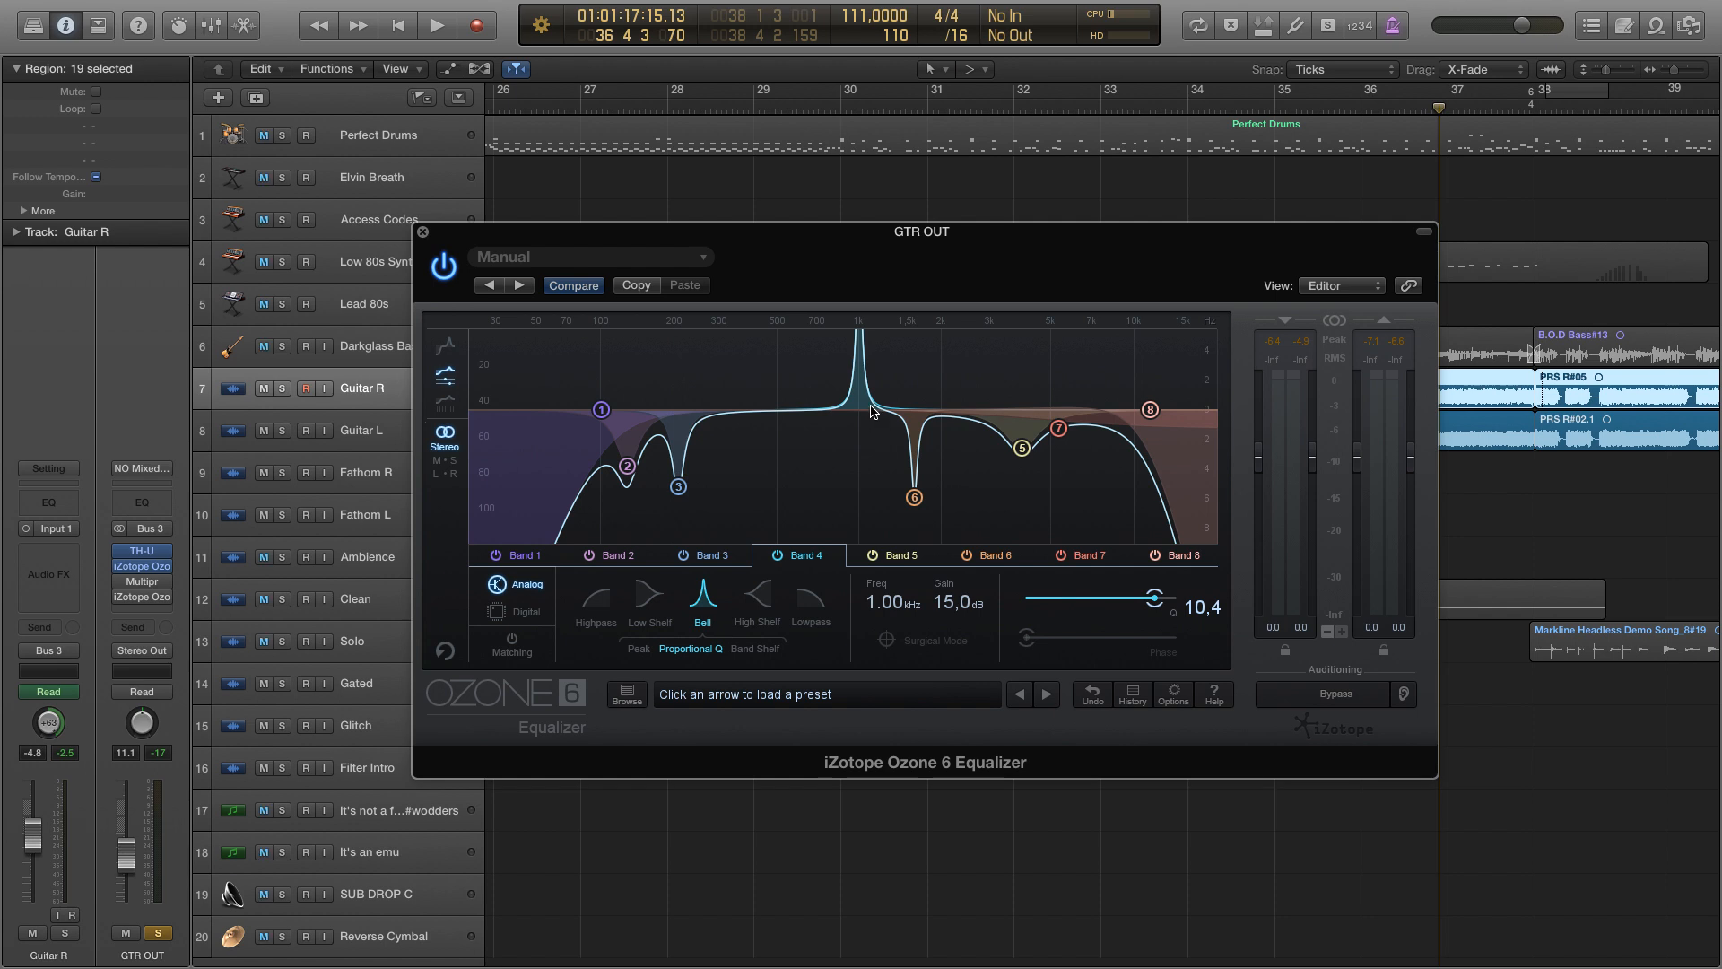
- Set Band 4's gain in the GTR OUT equalizer to -5.2 dB during playback, and toggle the band to compare
{"action": "left_click_drag", "start_coordinate": [991, 259], "coordinate": [988, 336]}
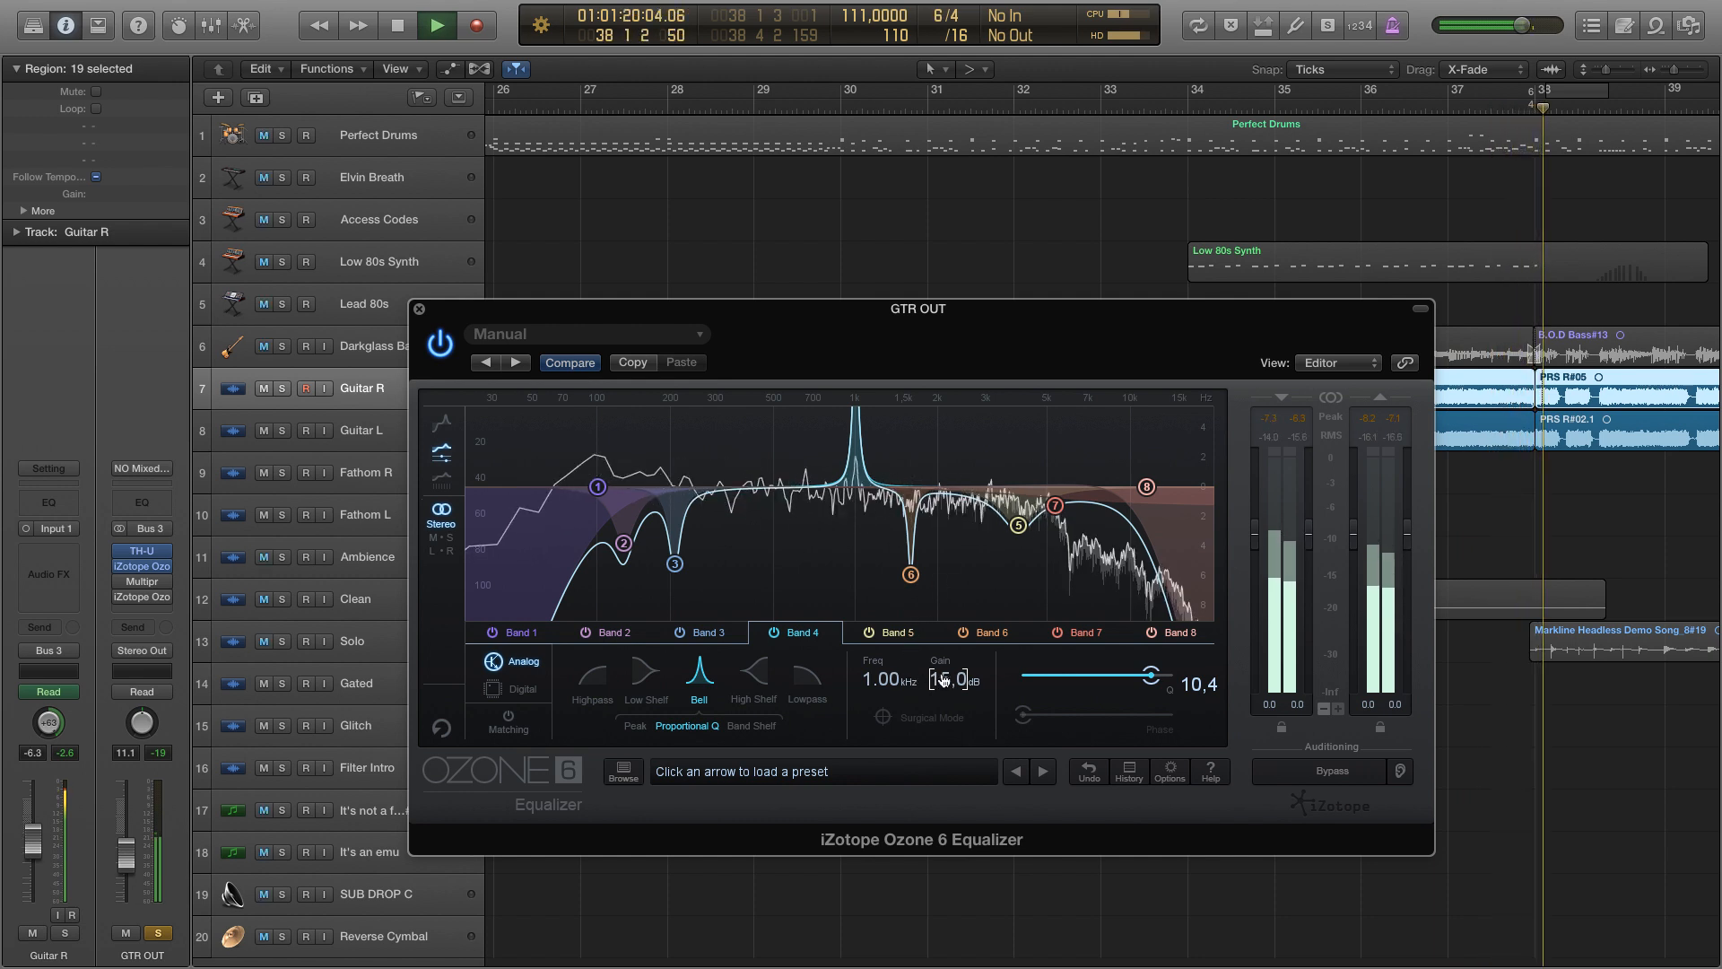
{"action": "left_click_drag", "start_coordinate": [949, 839], "coordinate": [951, 866]}
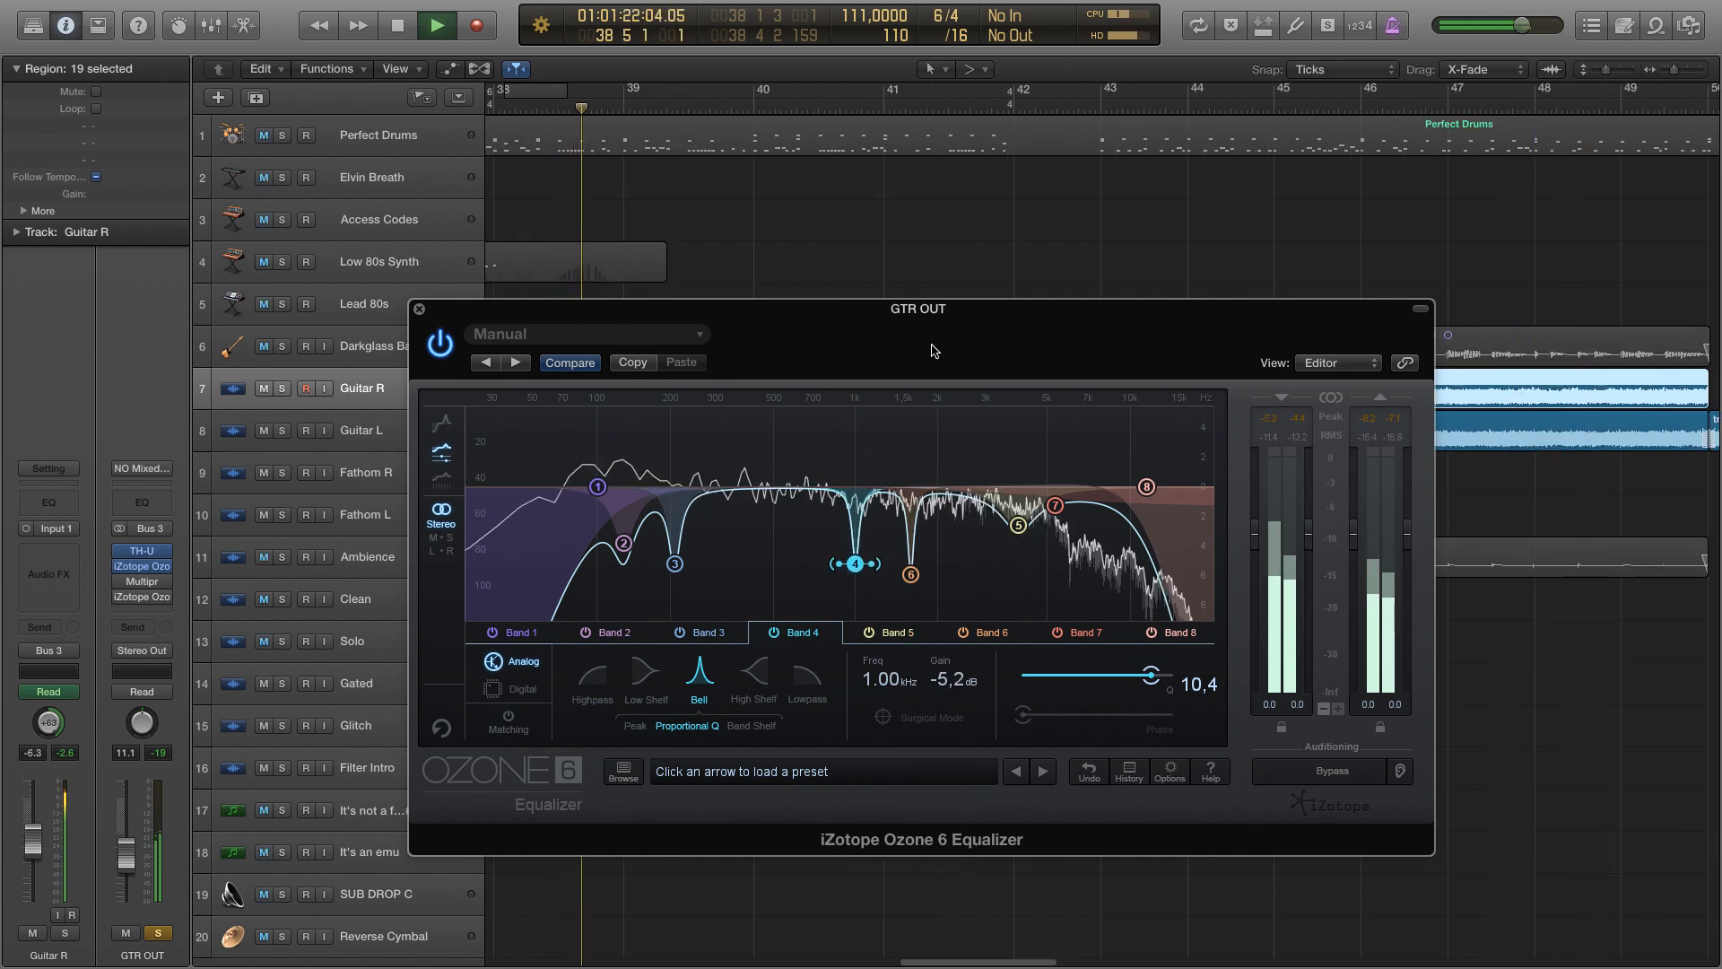
{"action": "left_click_drag", "start_coordinate": [928, 347], "coordinate": [919, 278]}
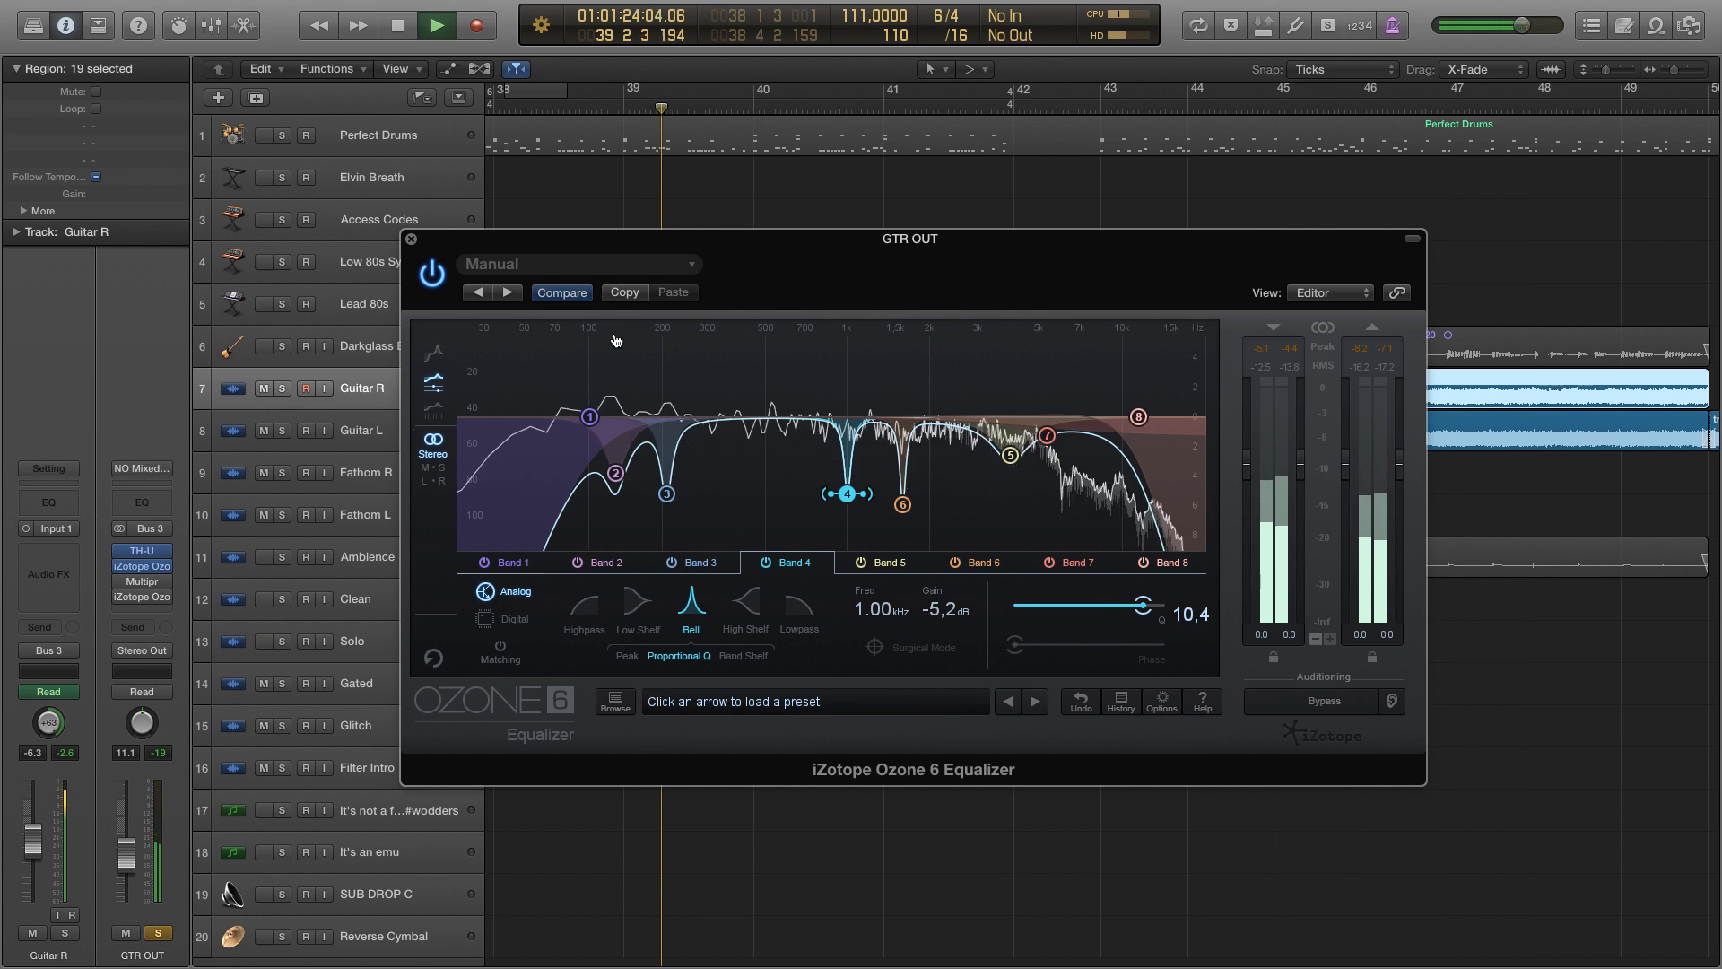
{"action": "left_click_drag", "start_coordinate": [877, 278], "coordinate": [1026, 359]}
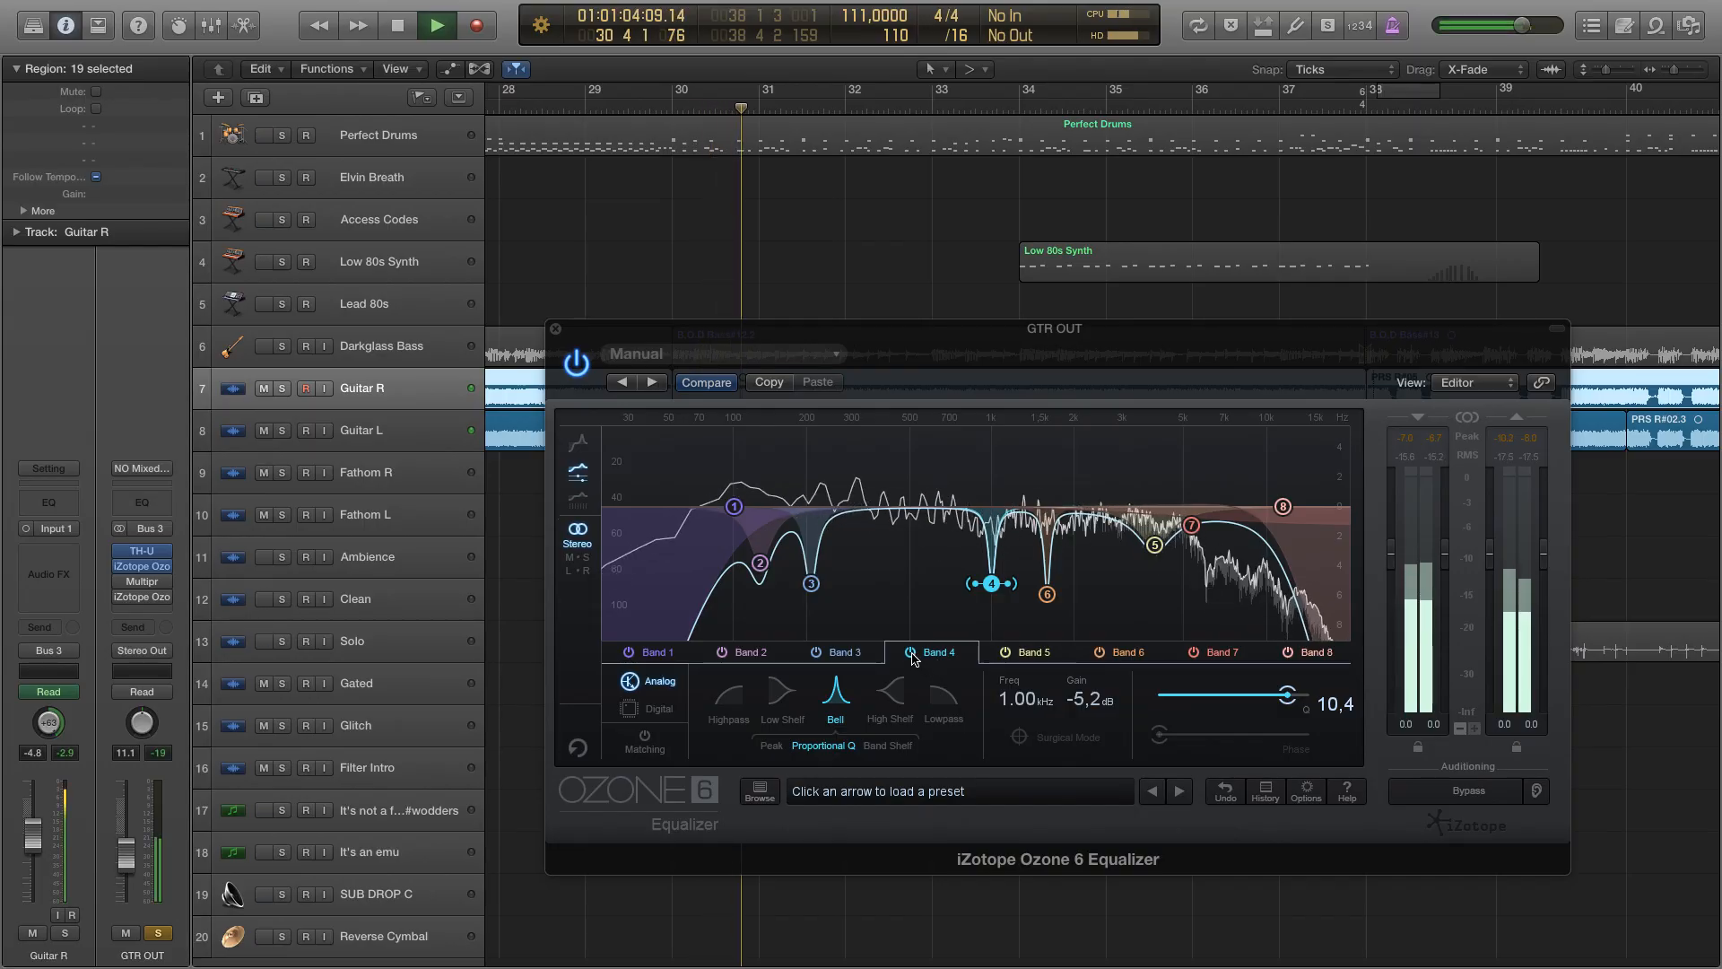
{"action": "left_click", "coordinate": [912, 654]}
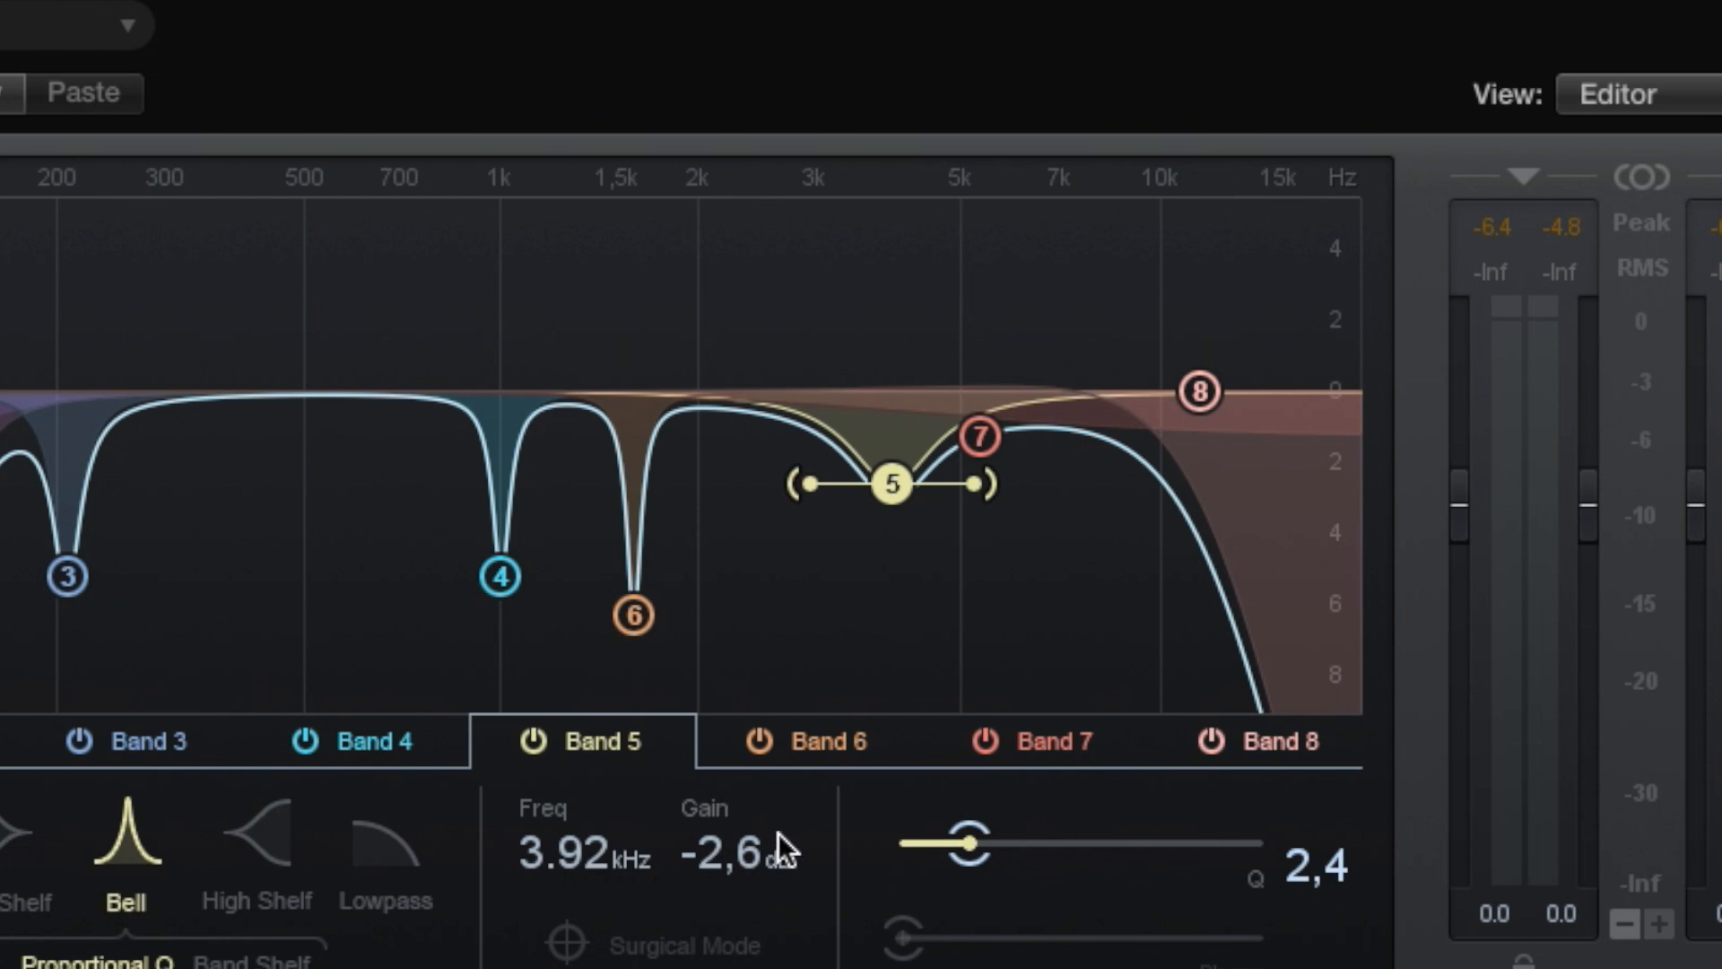
- Set Band 5's gain to -2.5 dB, and switch the band off and on during playback to compare
{"action": "left_click_drag", "start_coordinate": [754, 861], "coordinate": [699, 812]}
{"action": "left_click", "coordinate": [535, 738]}
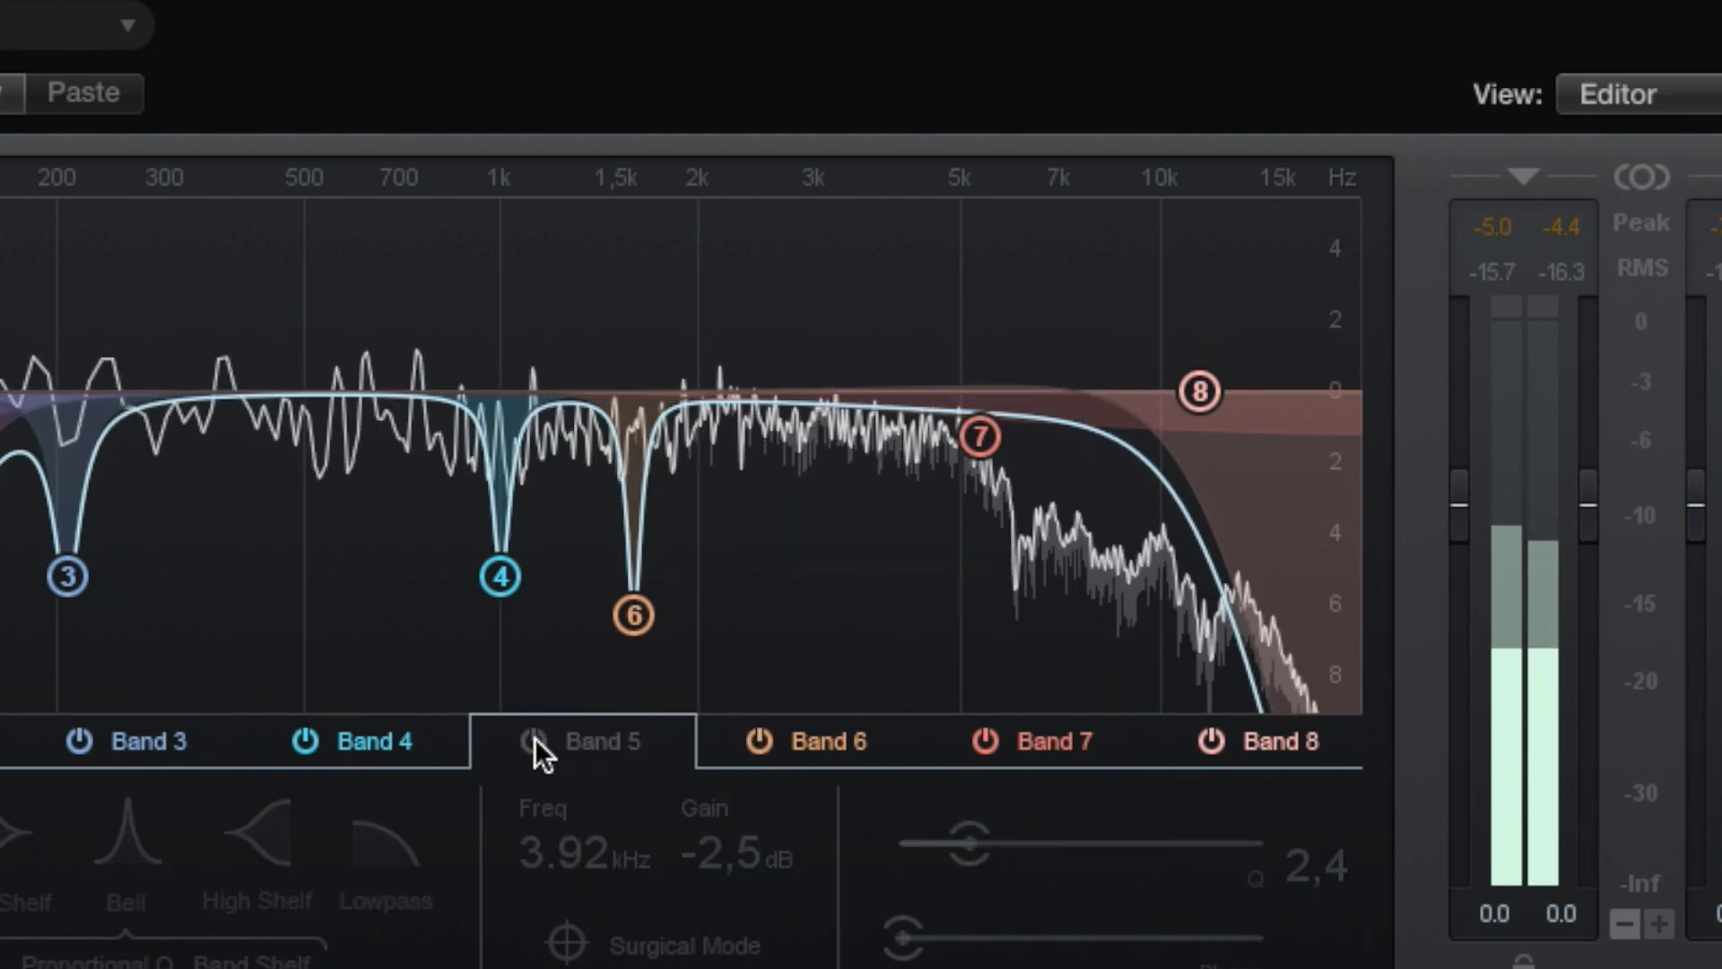
{"action": "left_click", "coordinate": [535, 738]}
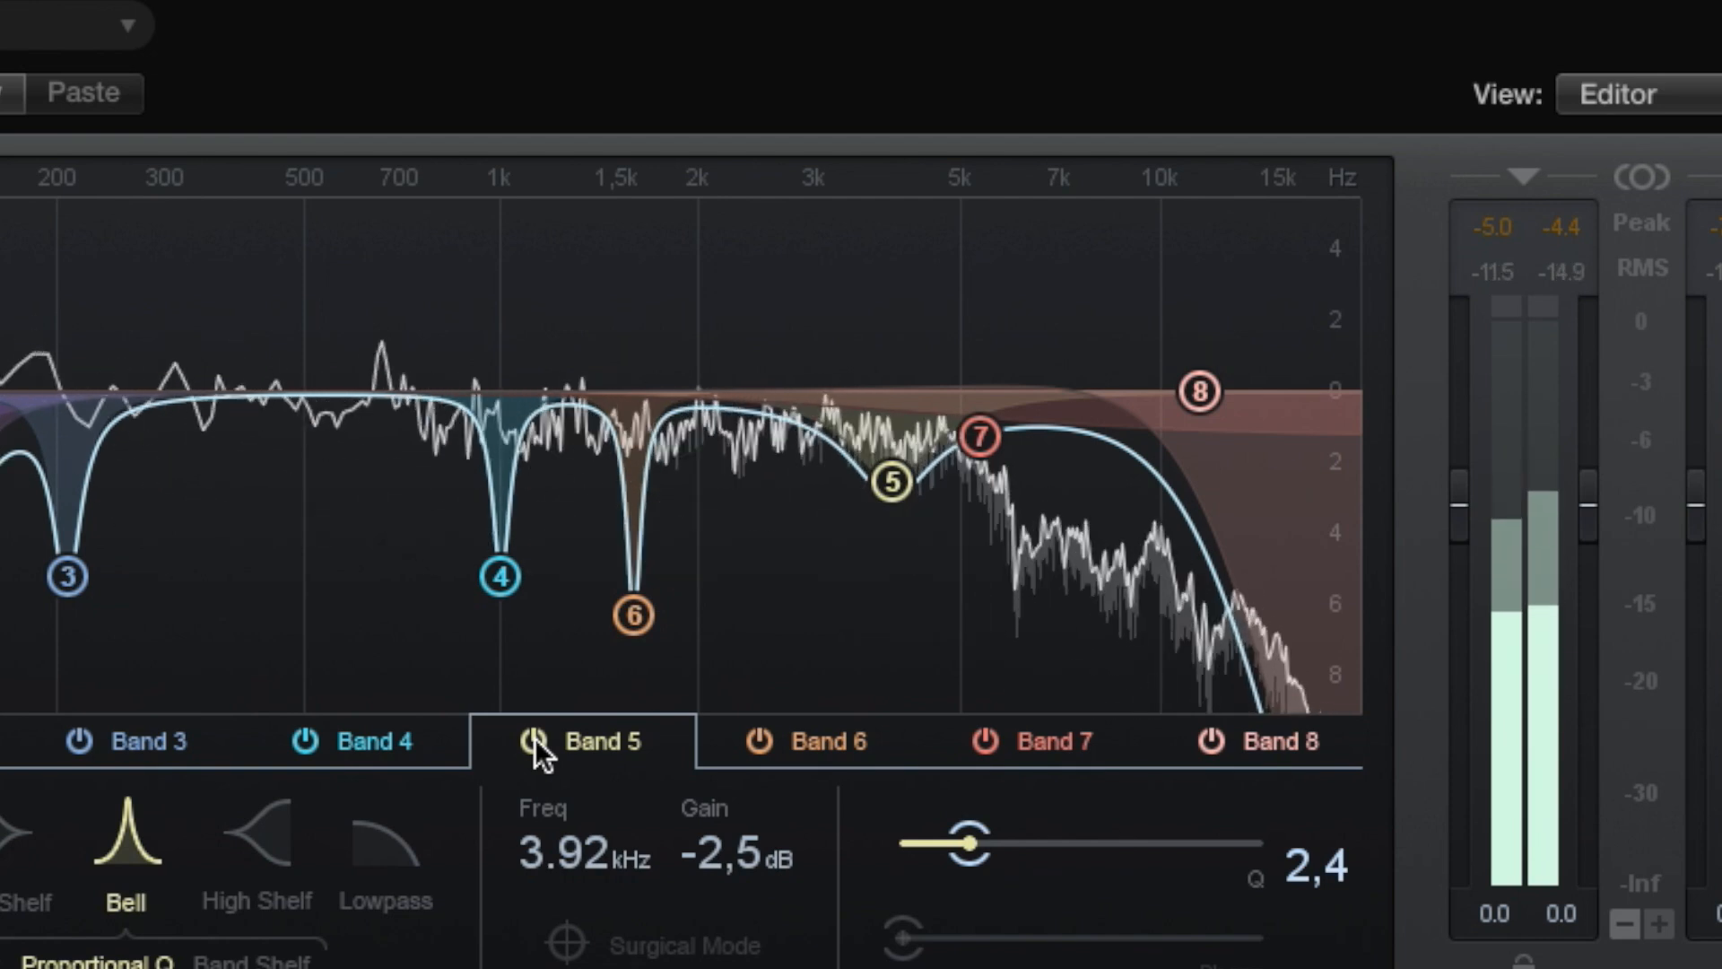
{"action": "left_click", "coordinate": [722, 45]}
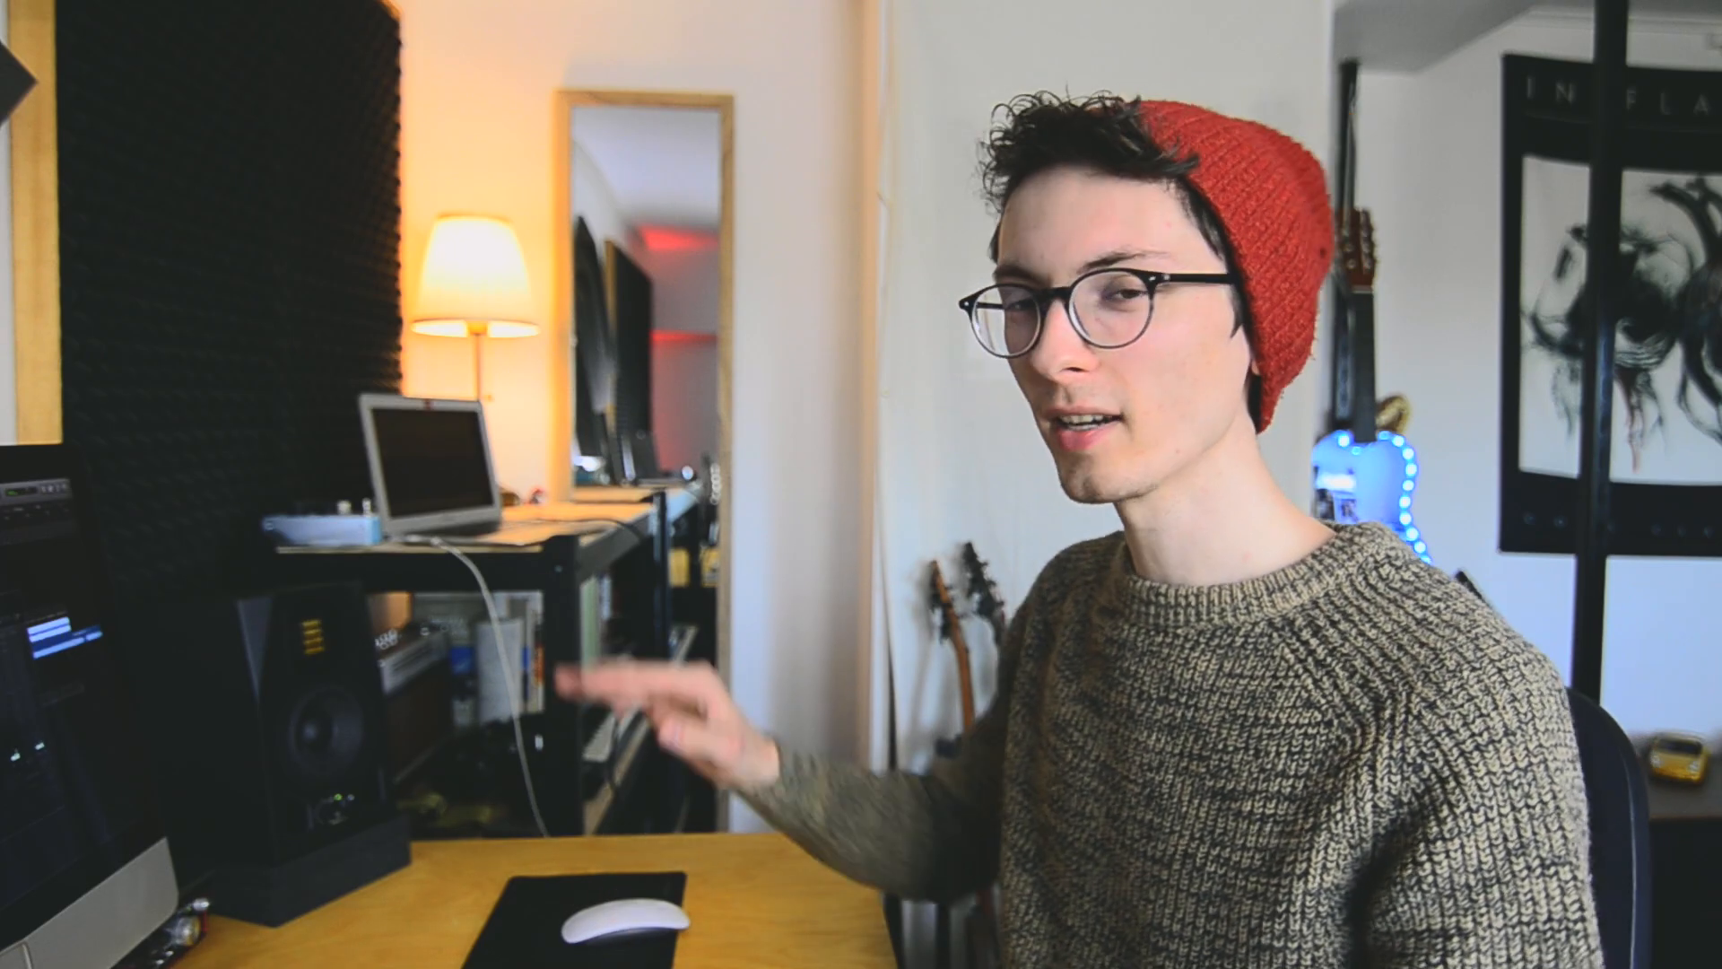
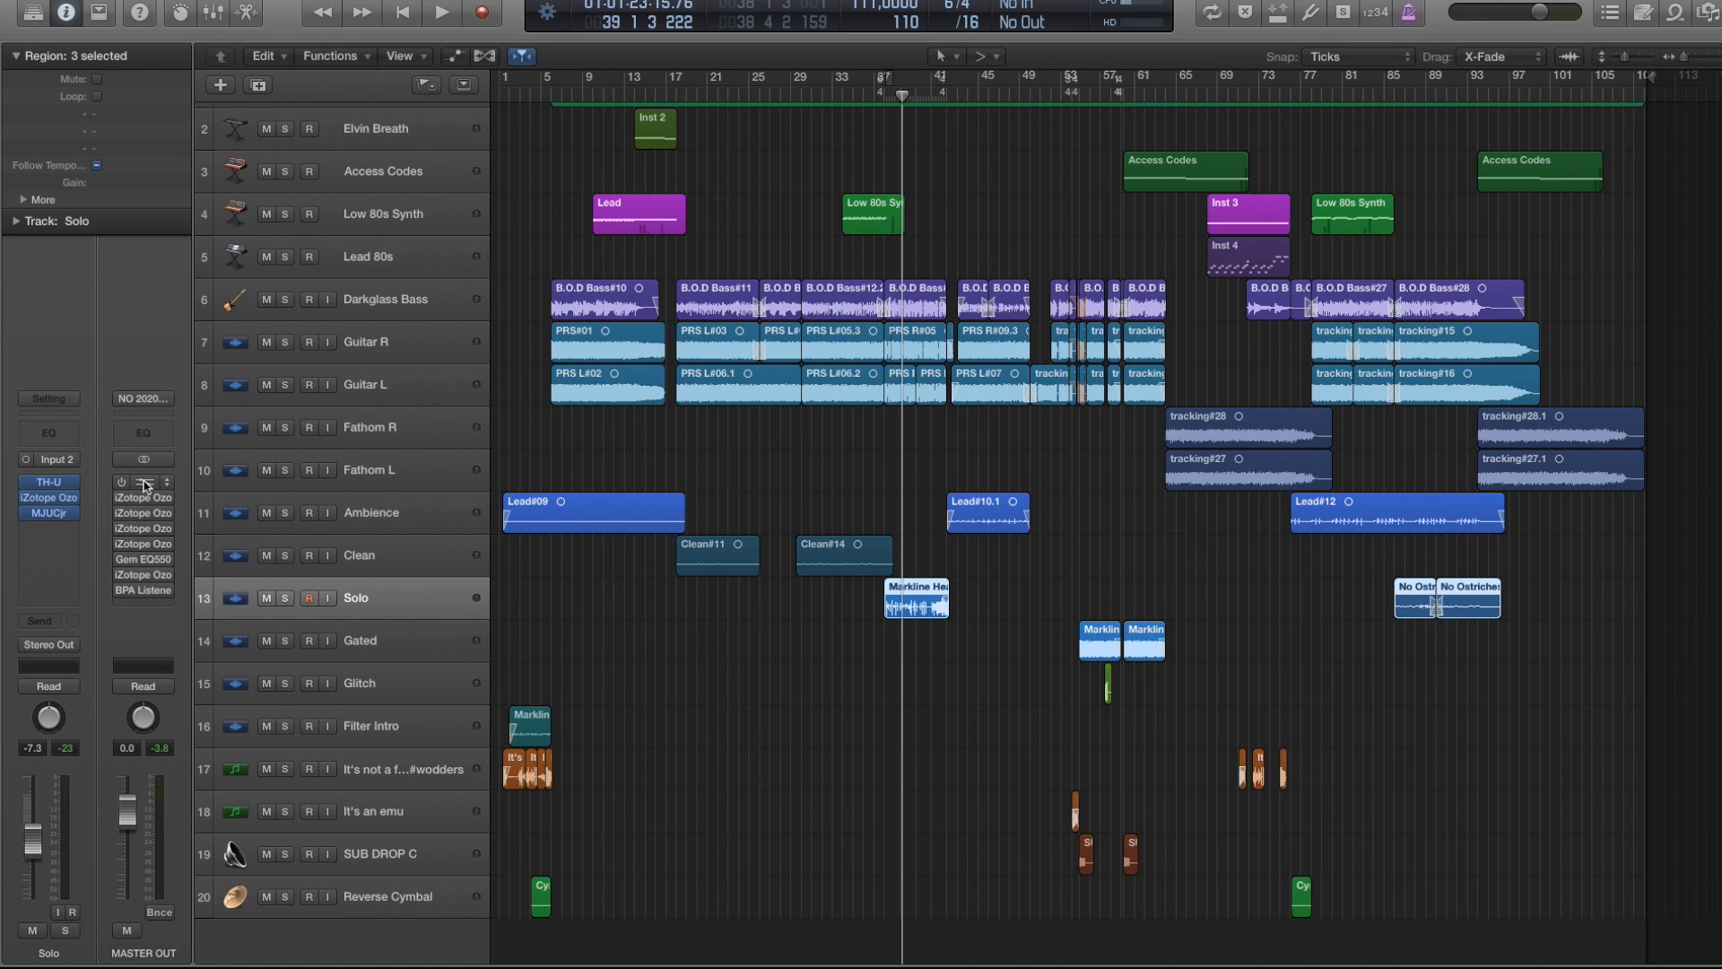
- Open the Softube Saturation Knob on MASTER OUT and move its window over the arrangement to view the settings
{"action": "left_click", "coordinate": [143, 485]}
{"action": "left_click_drag", "start_coordinate": [263, 45], "coordinate": [944, 234]}
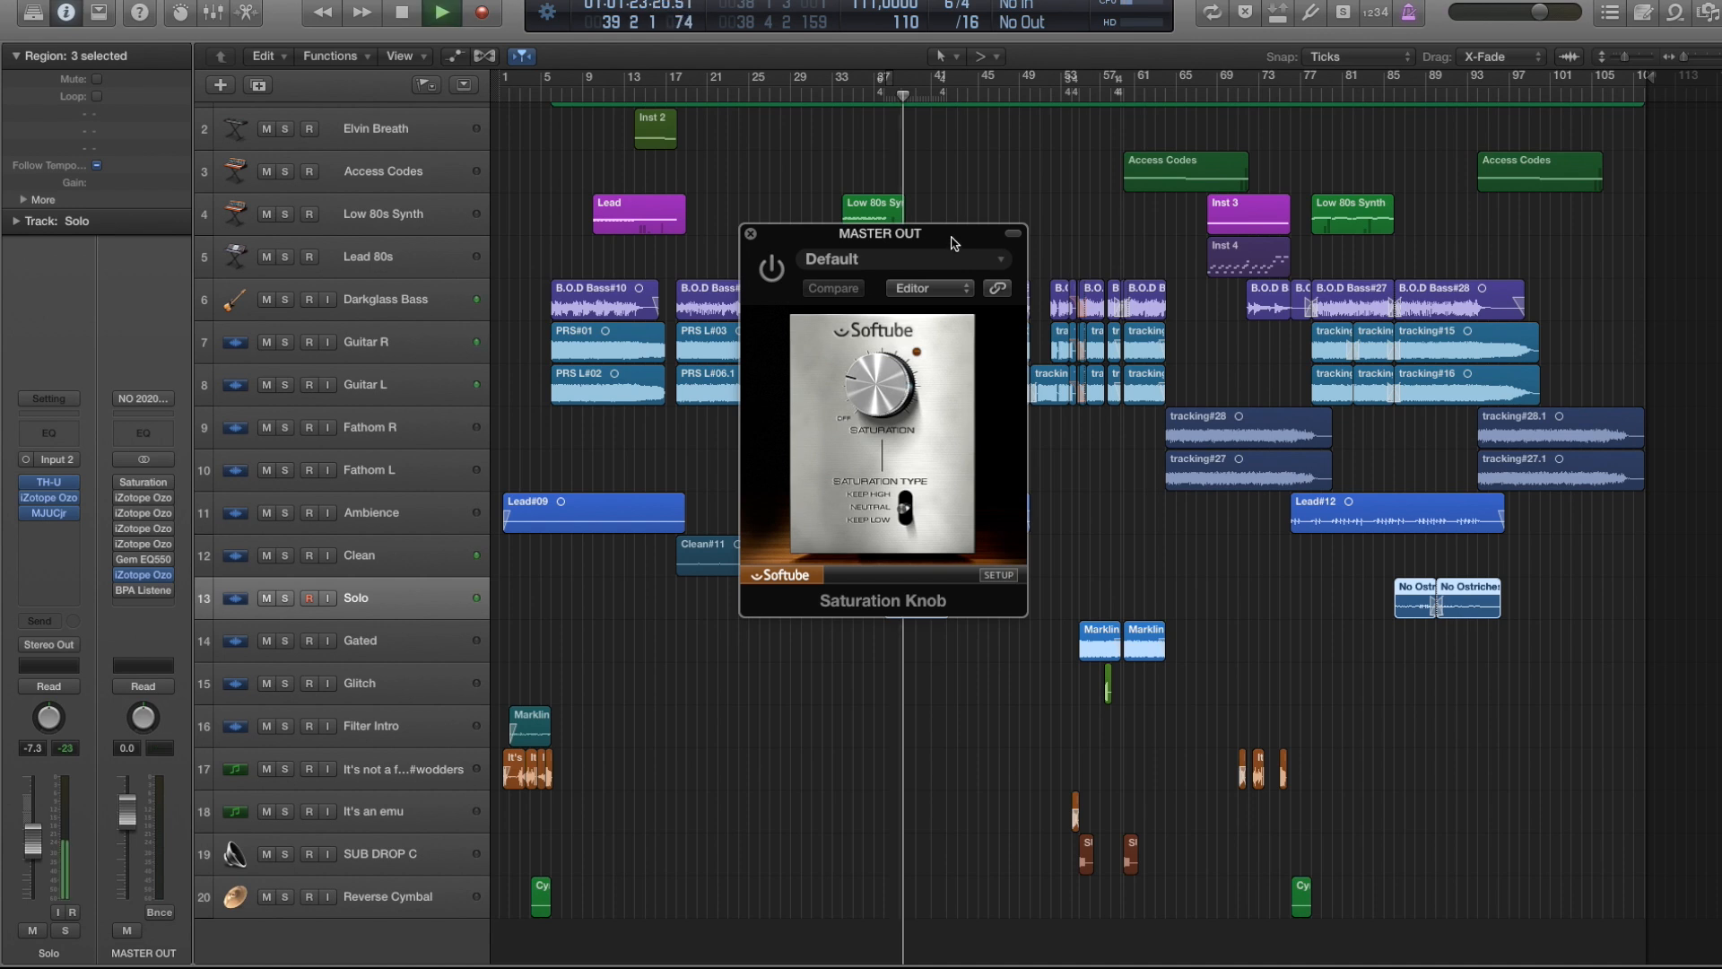
{"action": "left_click_drag", "start_coordinate": [952, 243], "coordinate": [1036, 395]}
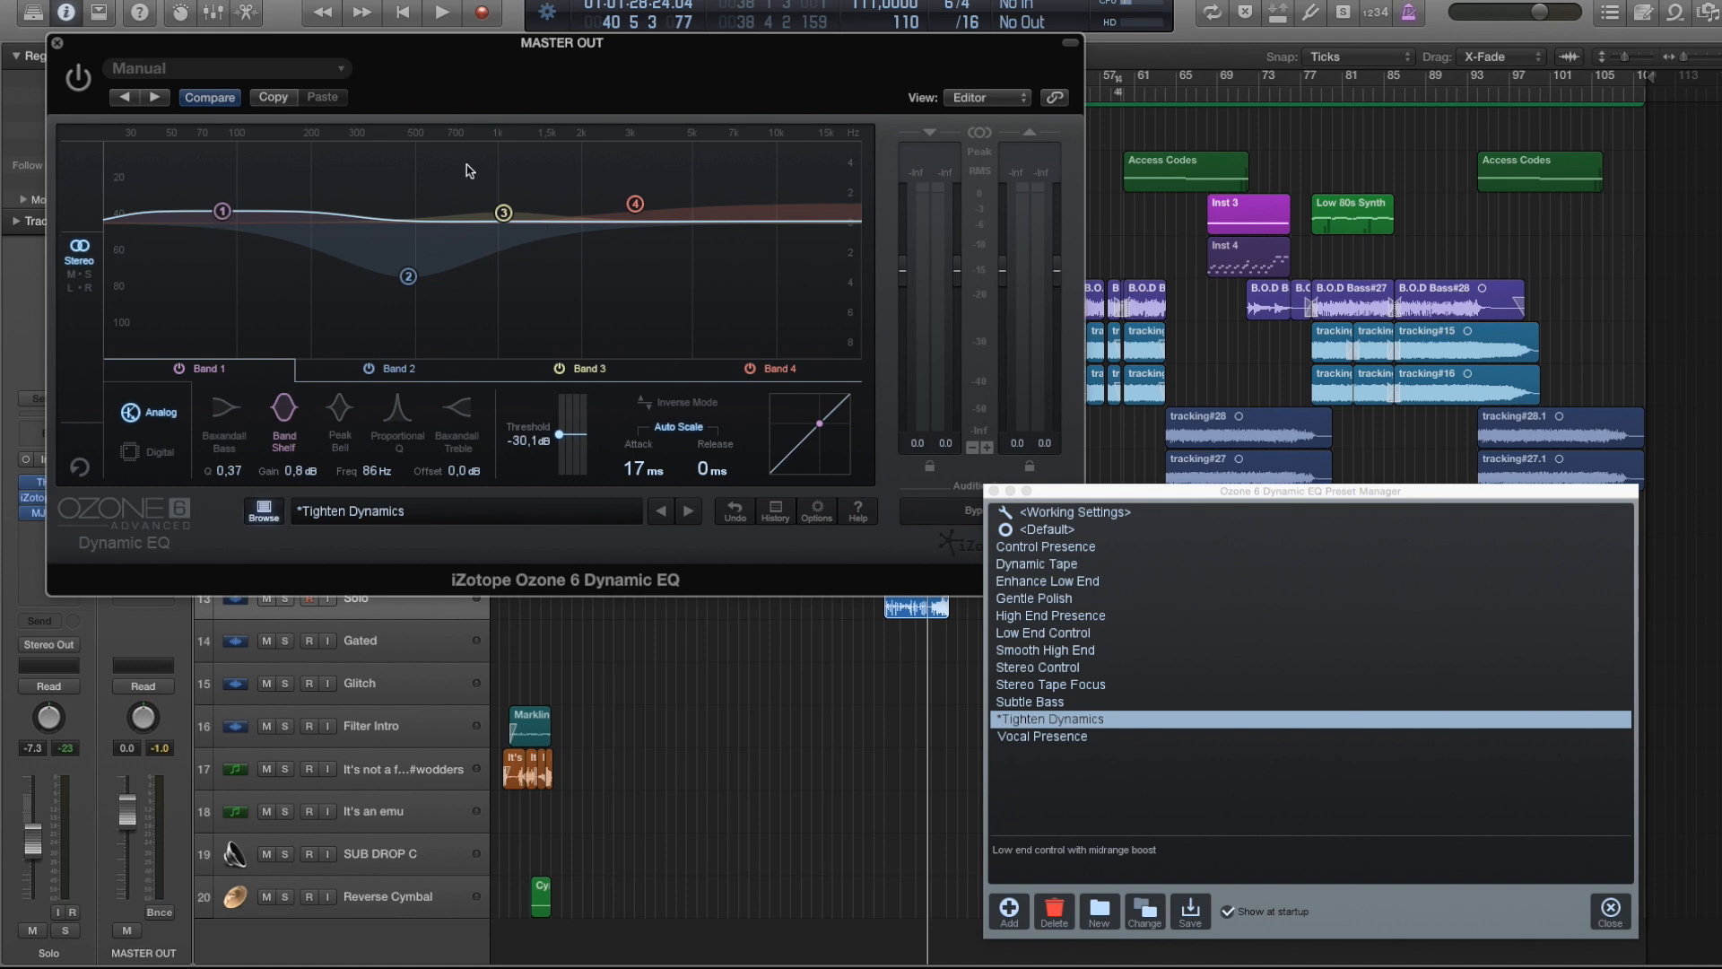
- Reposition the Dynamic EQ window on MASTER OUT, play the song from around bar 24 and toggle the plug-in's bypass to compare
{"action": "left_click_drag", "start_coordinate": [902, 60], "coordinate": [1057, 257]}
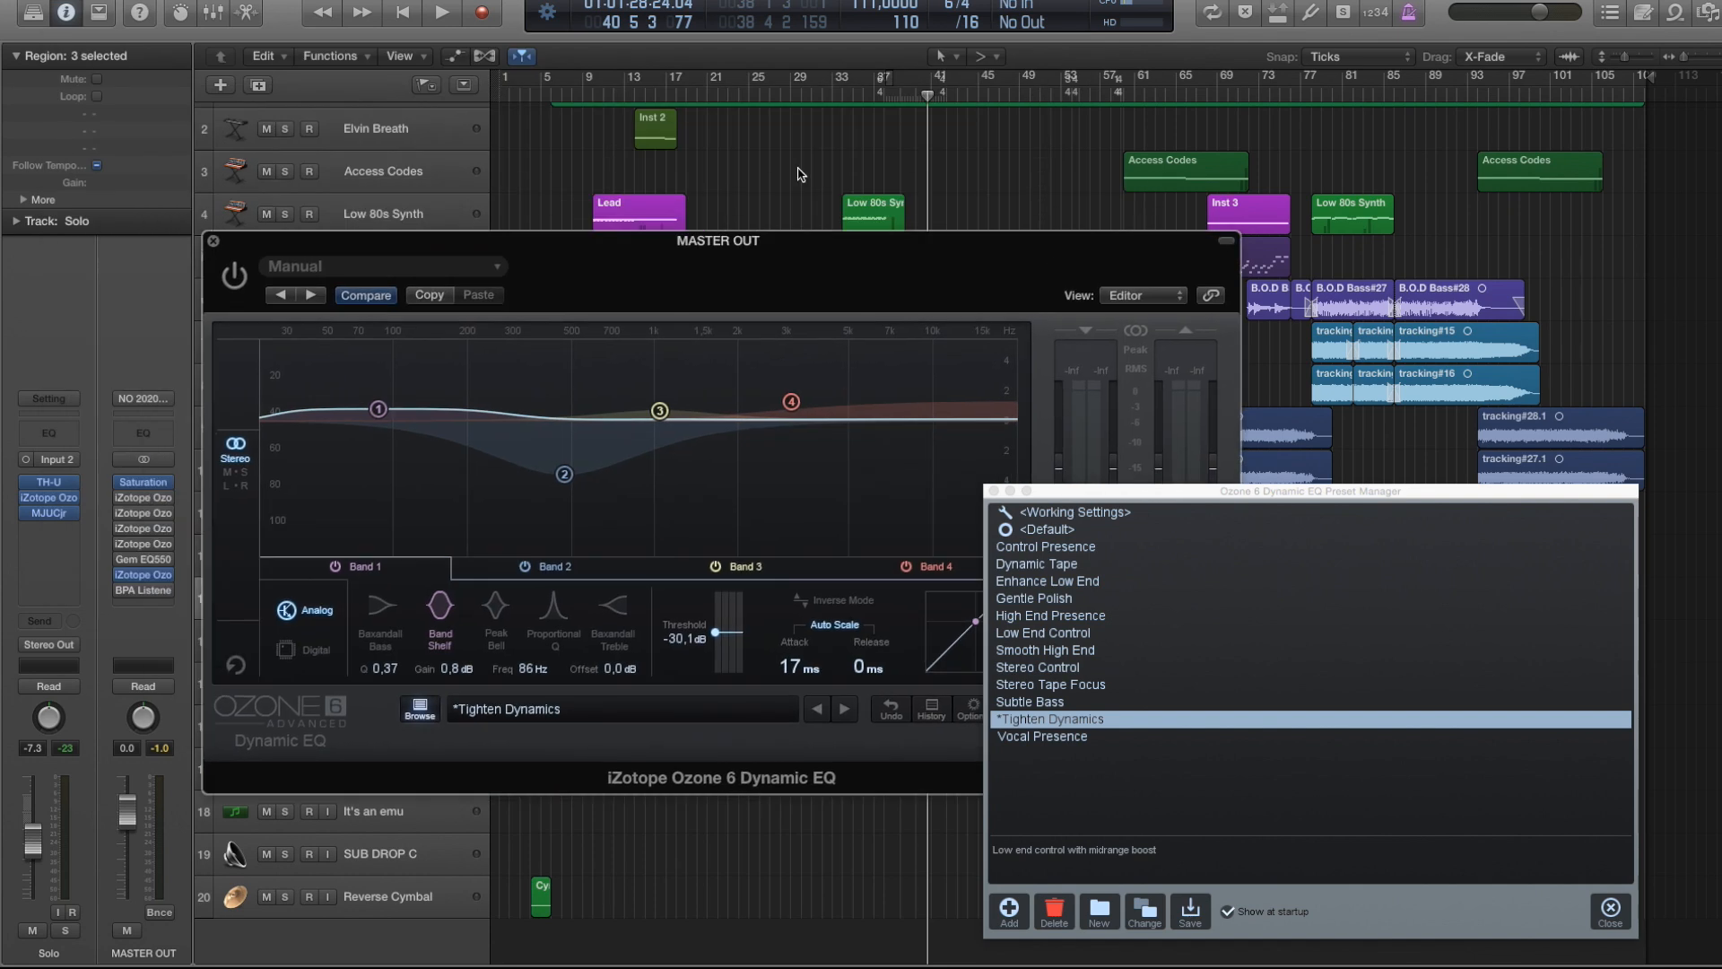
{"action": "left_click", "coordinate": [737, 112]}
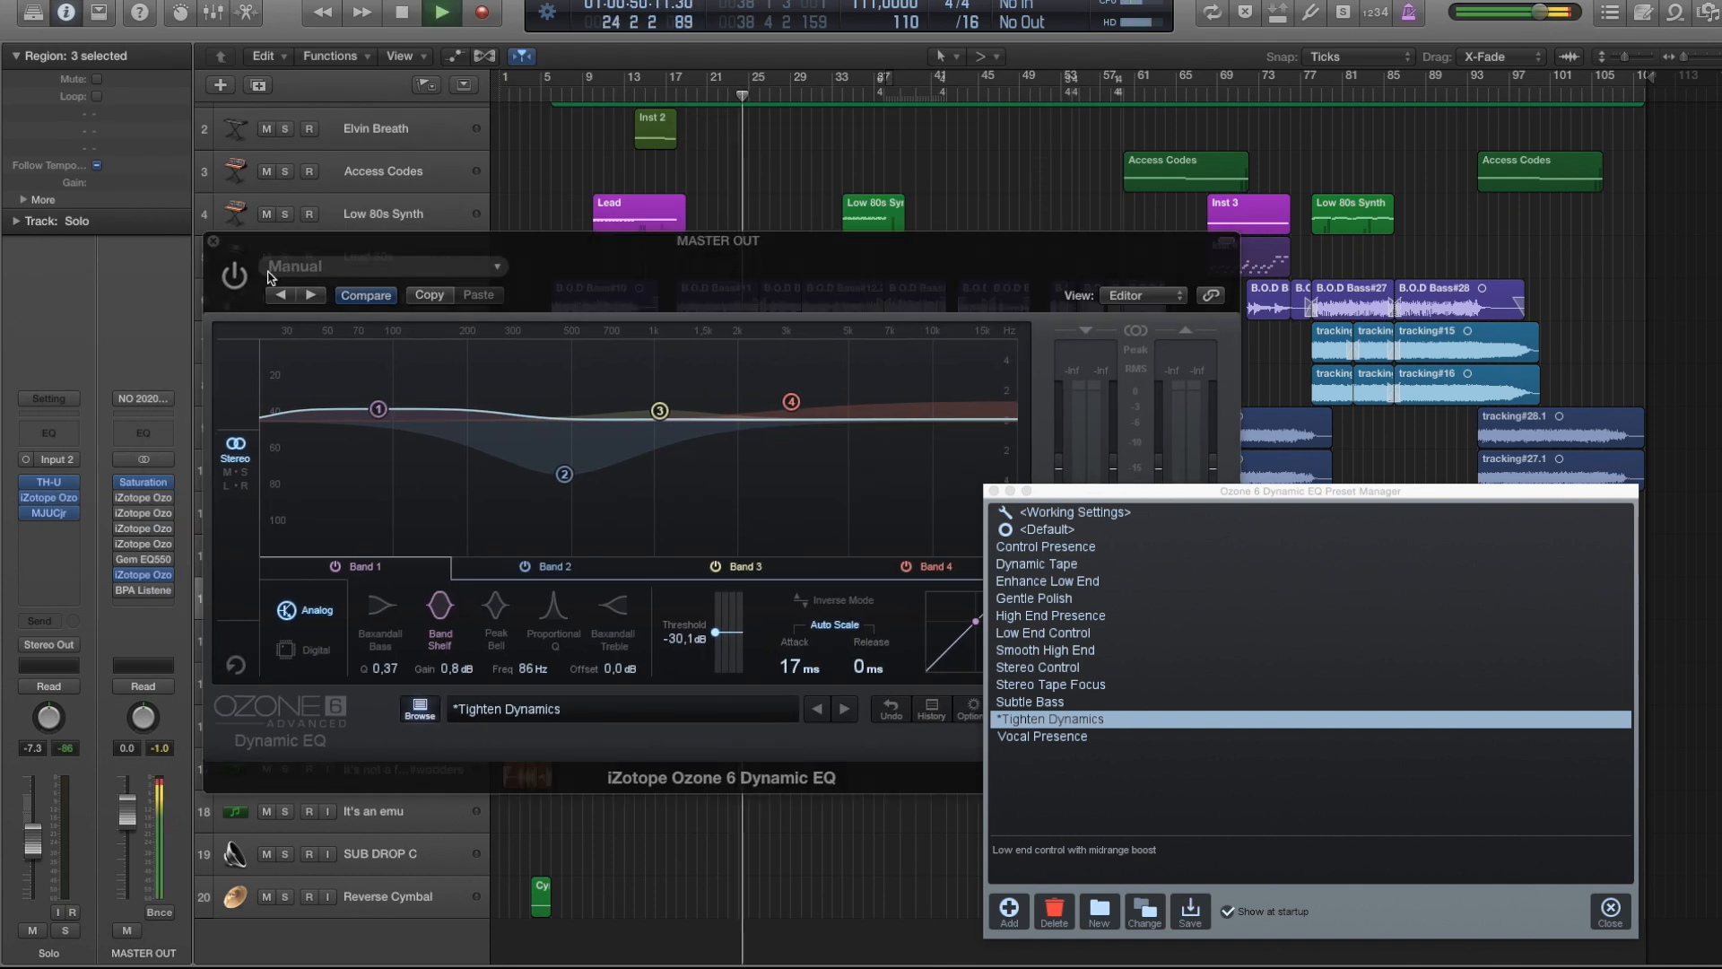
{"action": "left_click", "coordinate": [232, 276]}
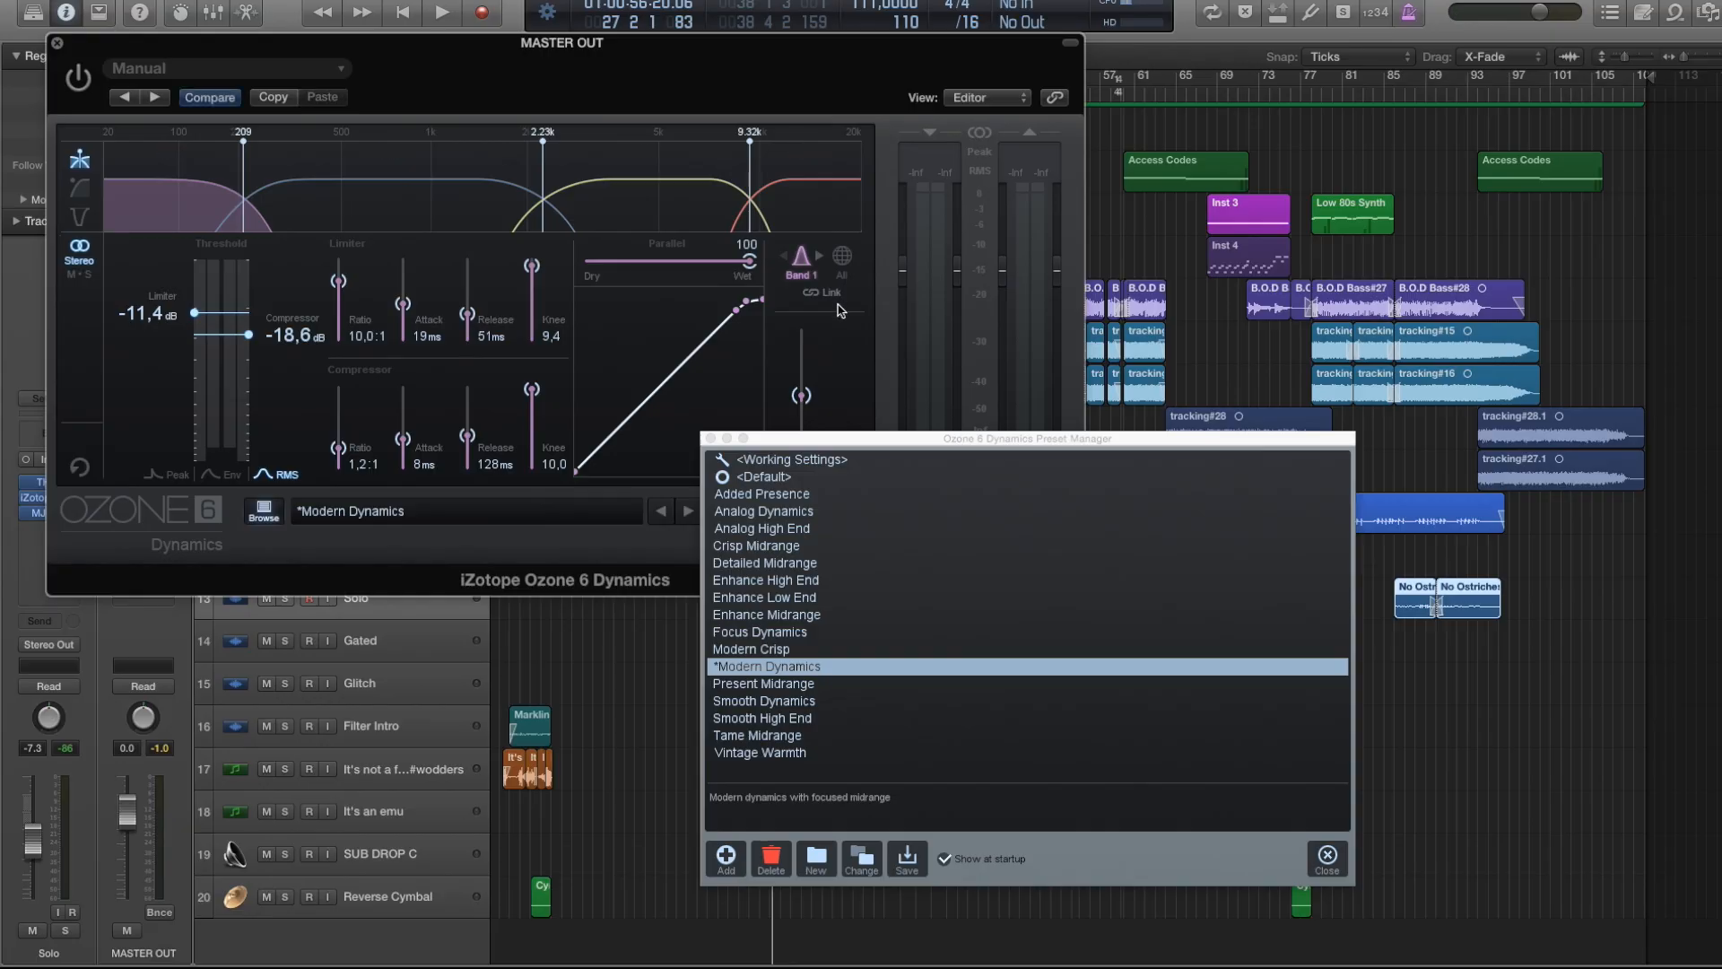
- Move the MASTER OUT Ozone Dynamics window and its Preset Manager apart to view the Modern Dynamics settings
{"action": "left_click_drag", "start_coordinate": [781, 449], "coordinate": [1082, 397]}
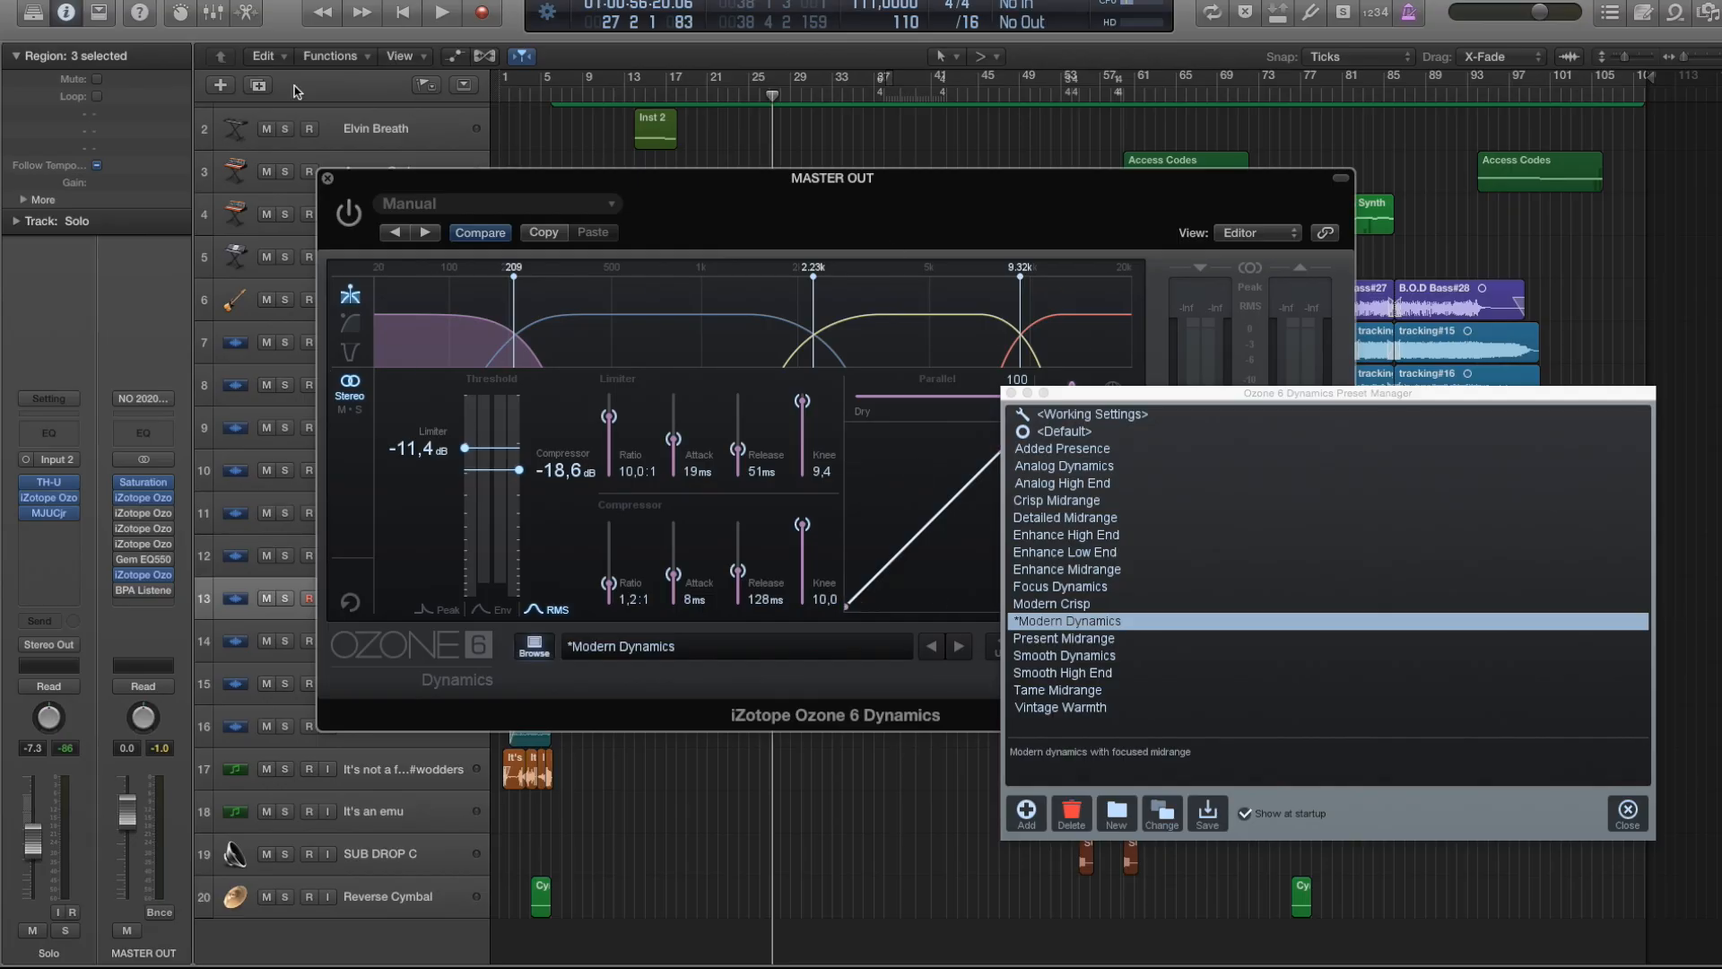
{"action": "left_click_drag", "start_coordinate": [812, 220], "coordinate": [884, 344]}
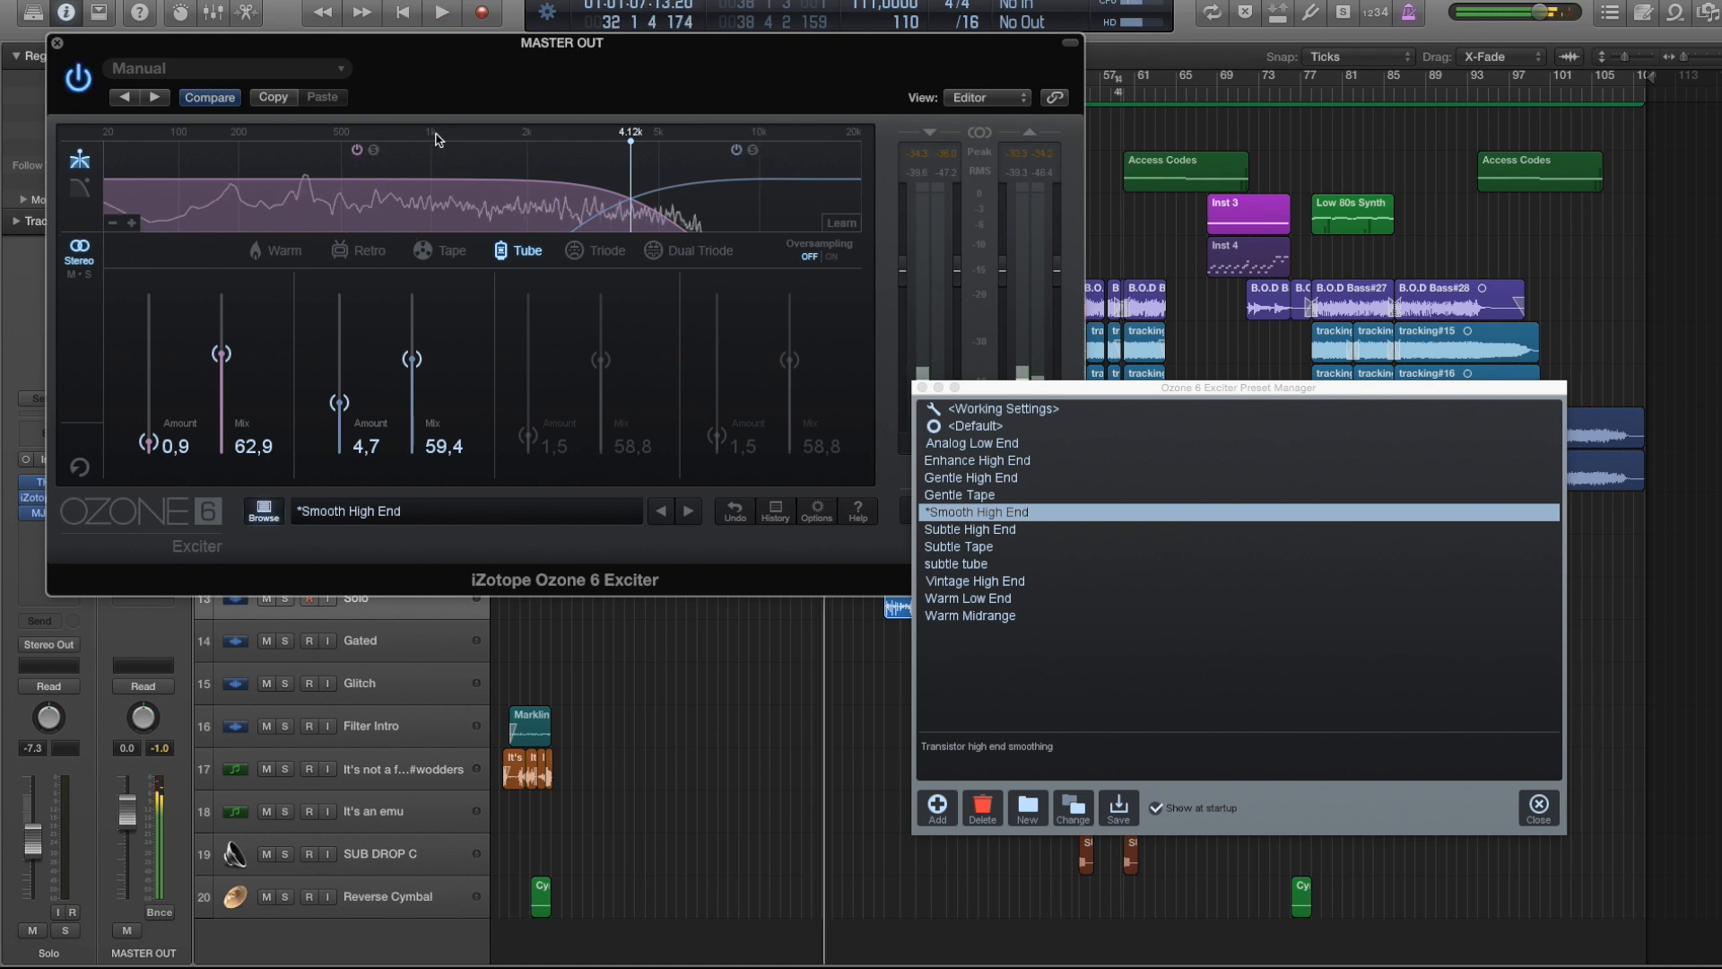
- Play the song and raise the upper band's Amount in the MASTER OUT Exciter to 11.2 for listening
{"action": "key", "text": "space"}
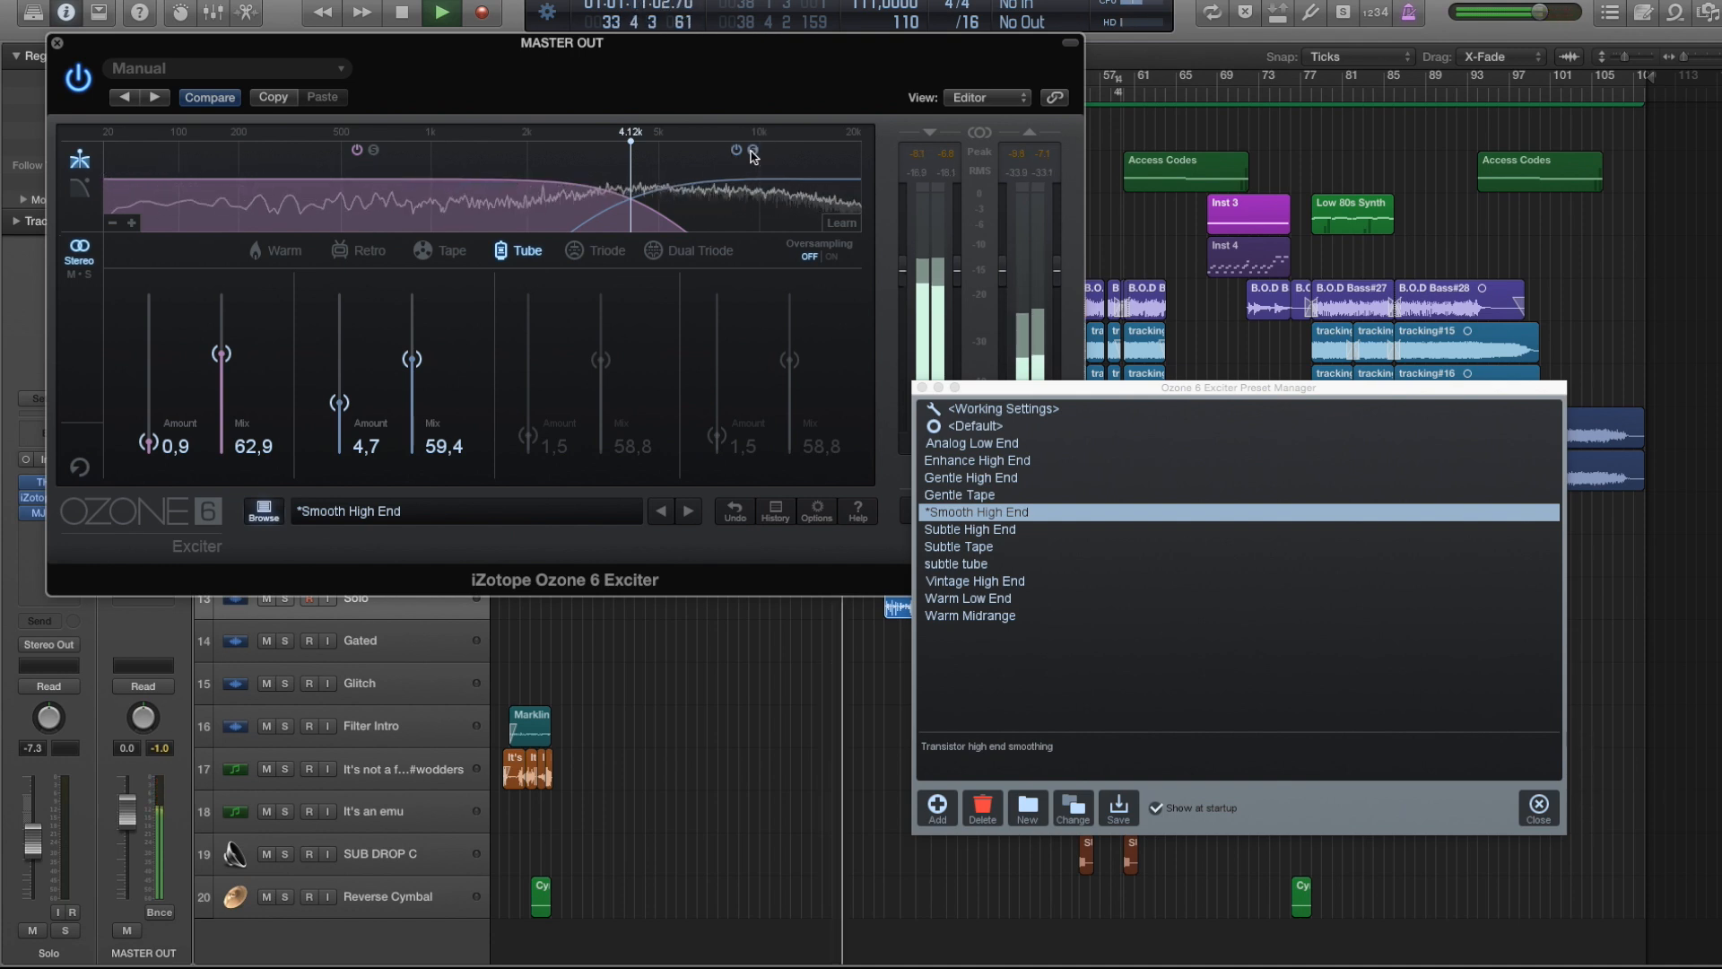
{"action": "left_click_drag", "start_coordinate": [331, 403], "coordinate": [337, 397]}
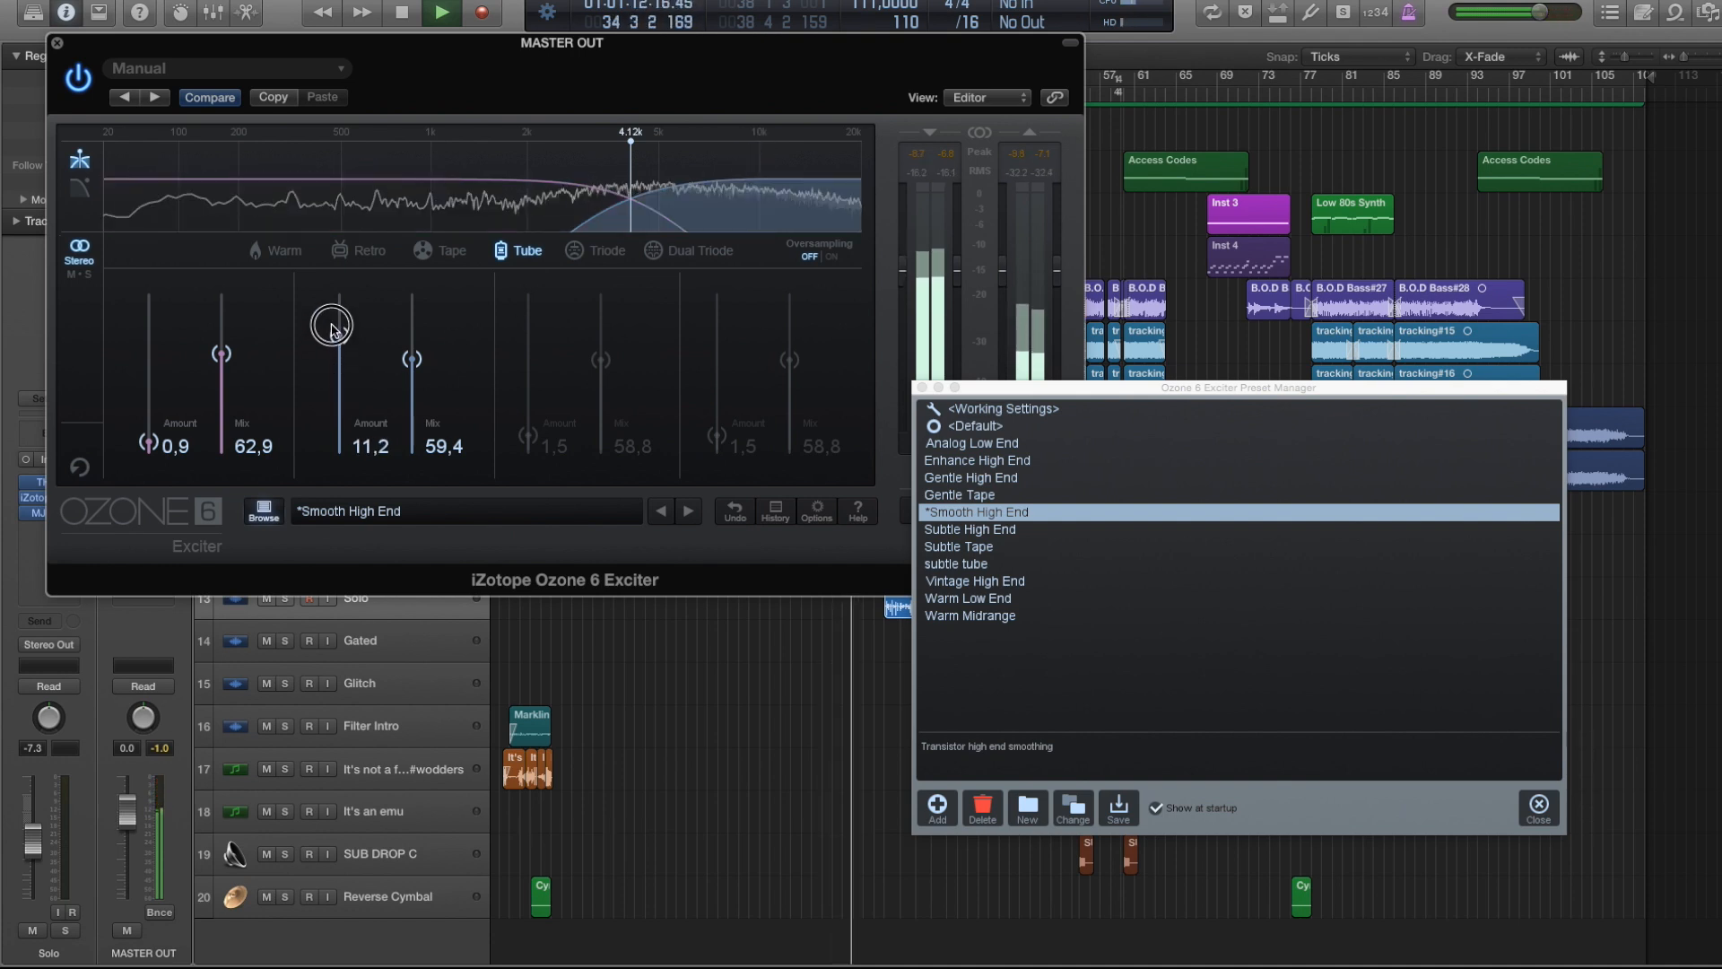